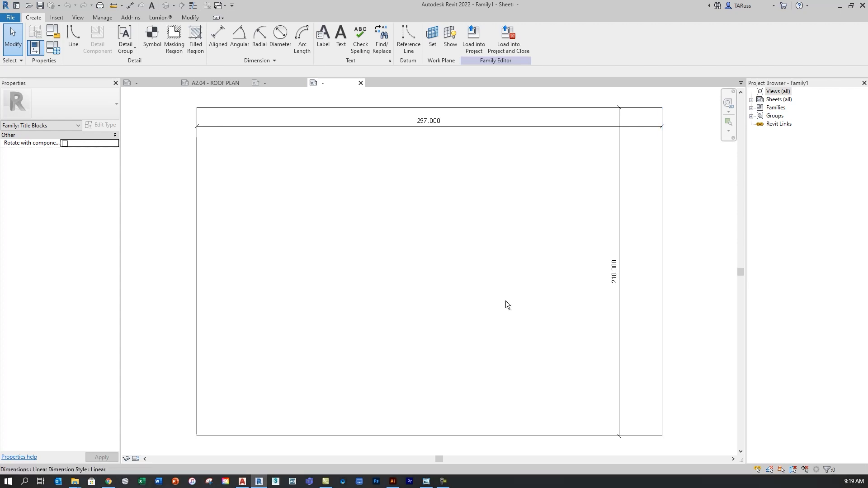
Step: Delete the width and height dimensions from the default sheet outline
scroll(479, 277, down, 3)
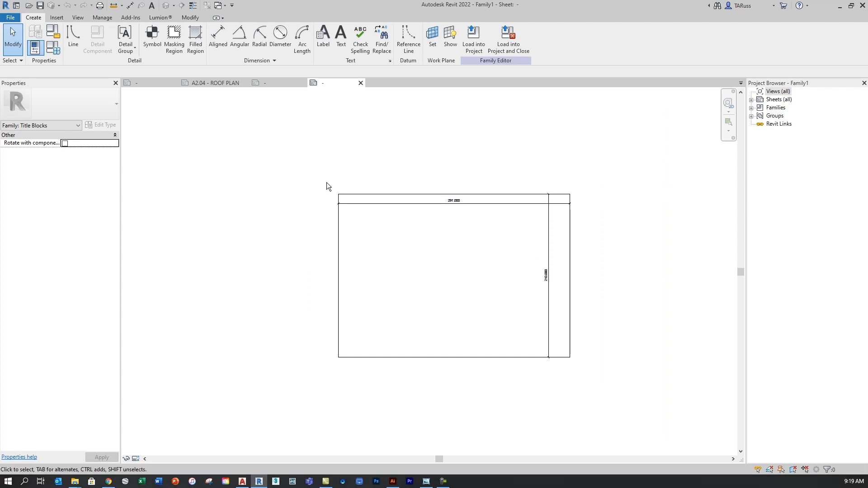
drag(297, 142, 632, 410)
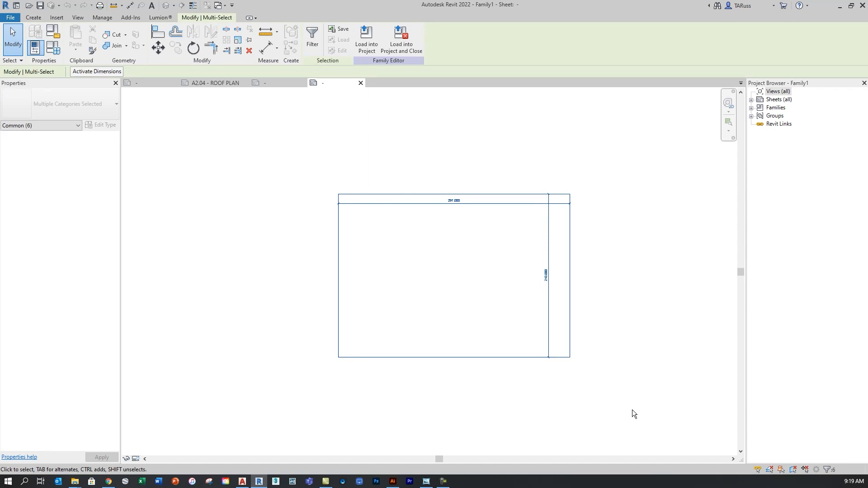
click(632, 409)
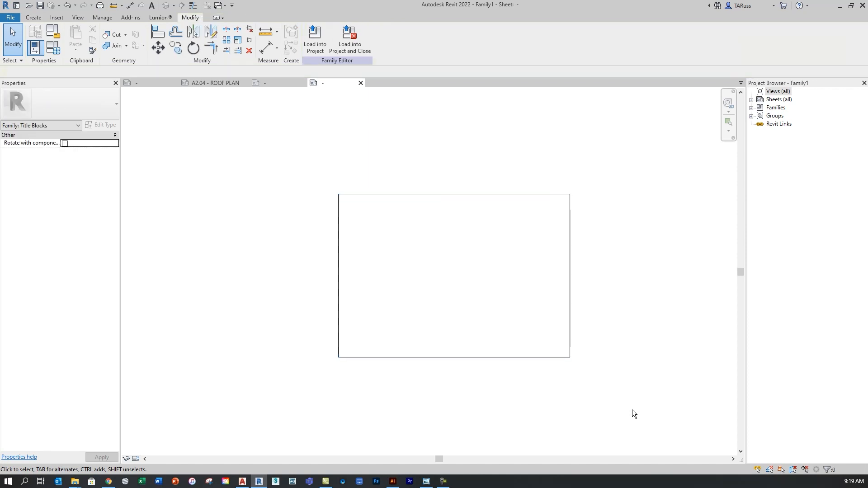
Step: Set the sheet outline's height to 559 mm by moving its upper line
click(551, 195)
scroll(638, 271, up, 3)
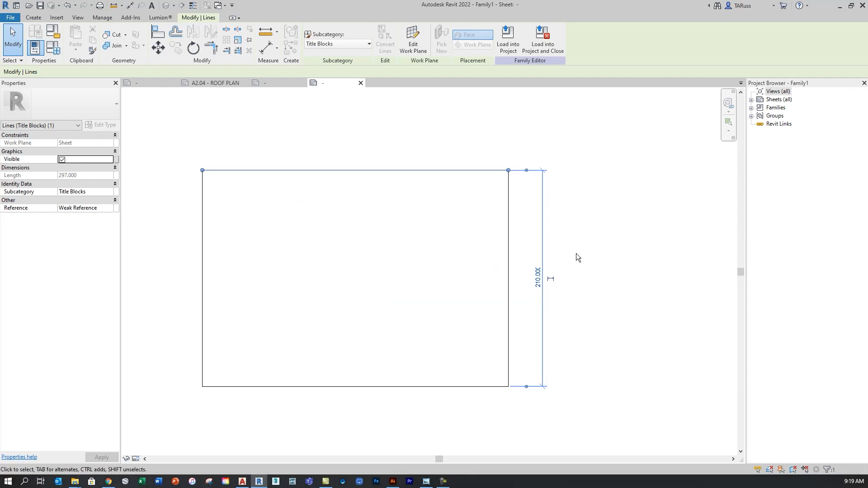
click(537, 279)
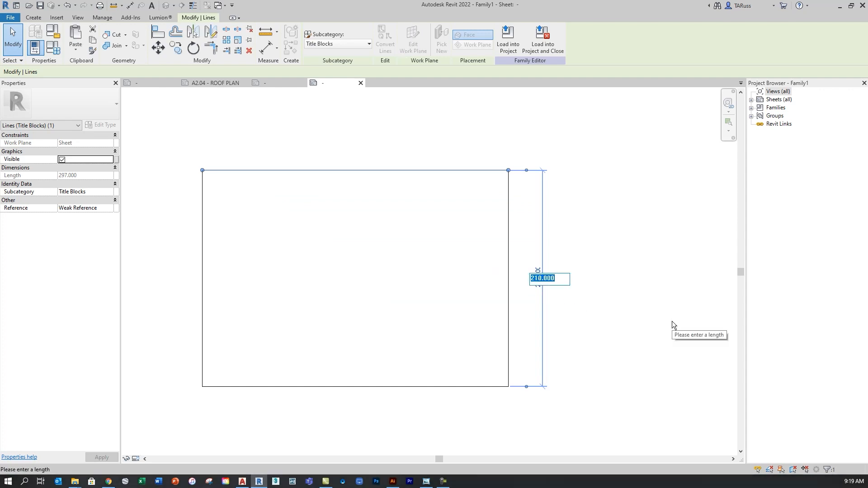
text(559)
key(Return)
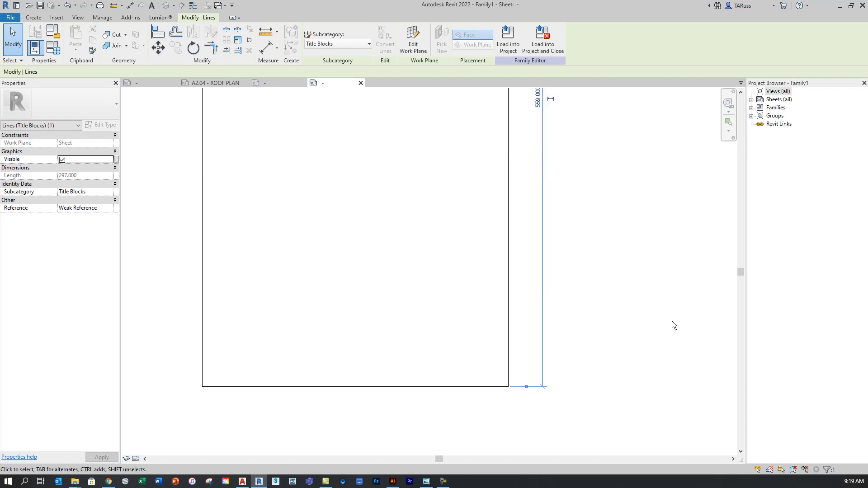
scroll(597, 316, down, 5)
middle_drag(616, 240, 474, 322)
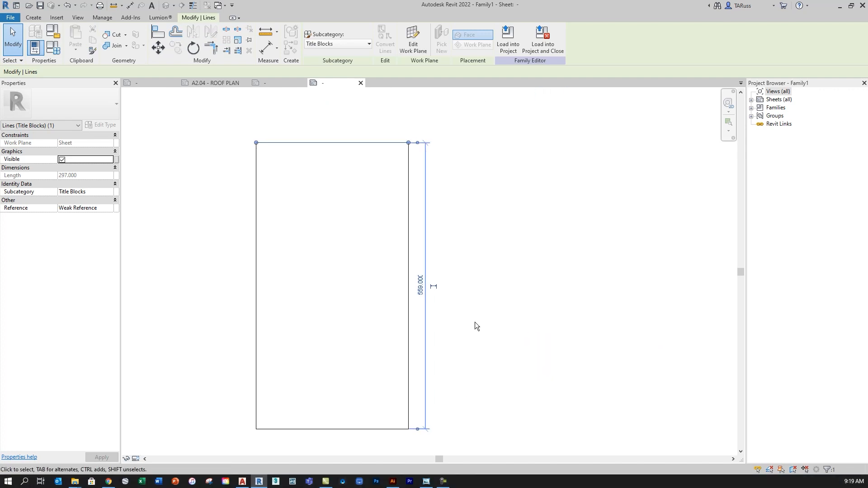
Step: Set the sheet outline's width to 864 mm by moving its right-hand line
click(507, 170)
click(362, 143)
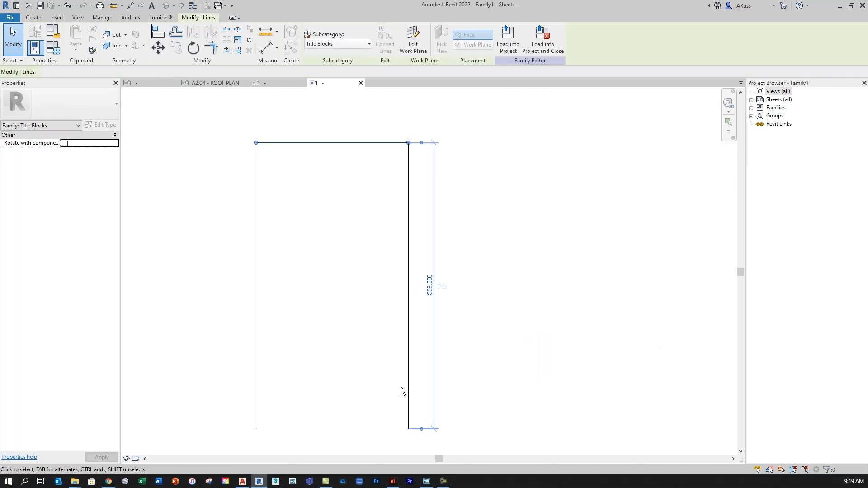
click(408, 392)
middle_drag(517, 333, 510, 301)
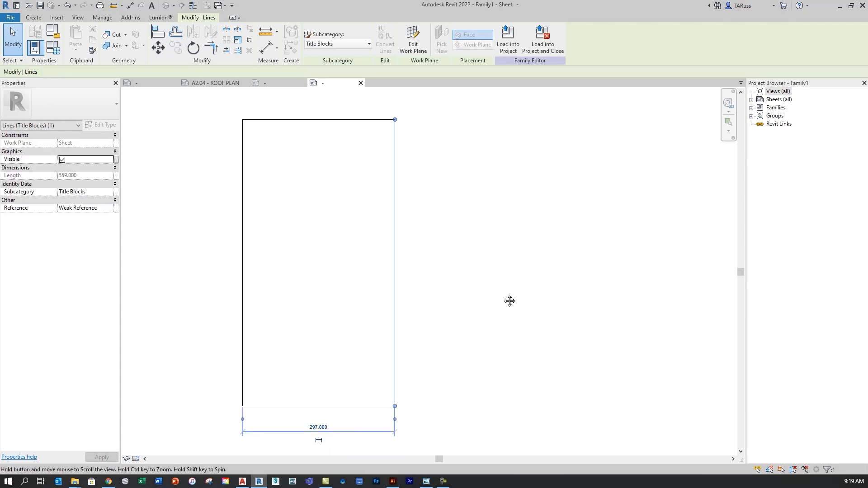
click(318, 428)
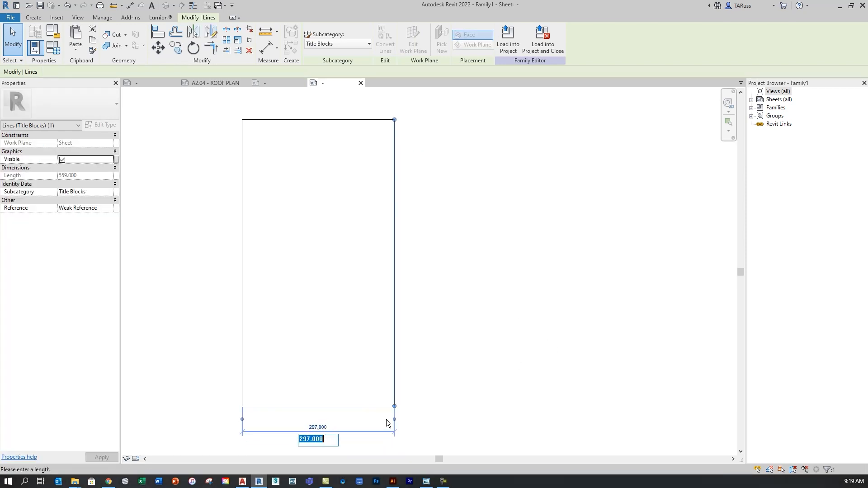
text(864)
key(Return)
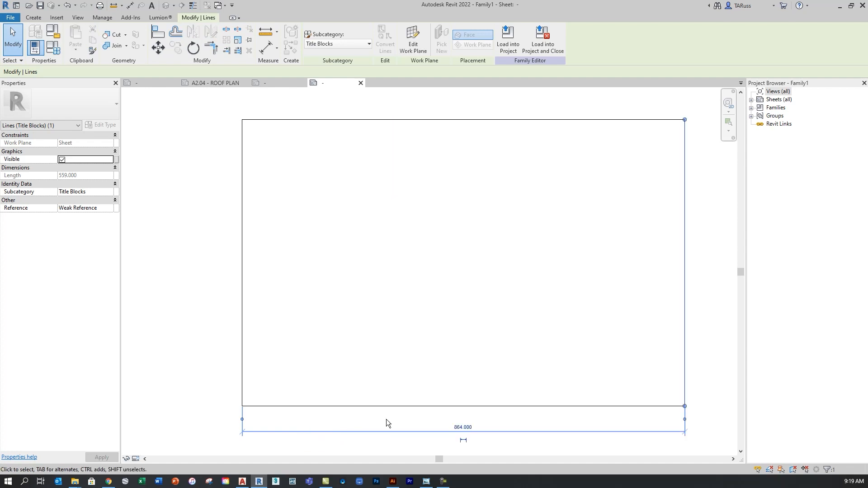
click(720, 309)
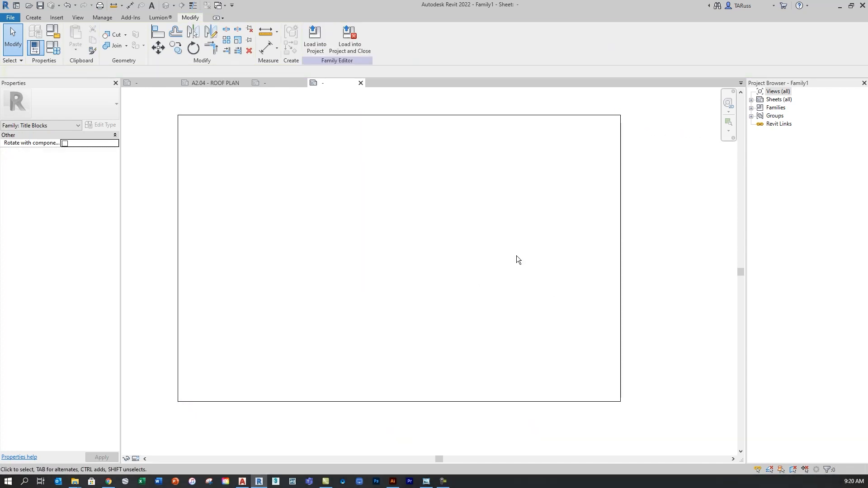
middle_drag(453, 237, 483, 246)
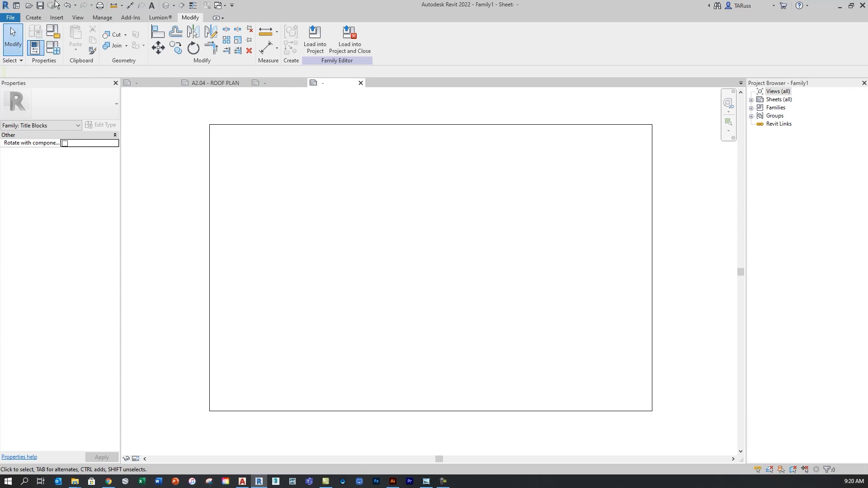
Step: Create inner border lines by picking all four sheet edges with an inward offset of 12 mm
click(33, 19)
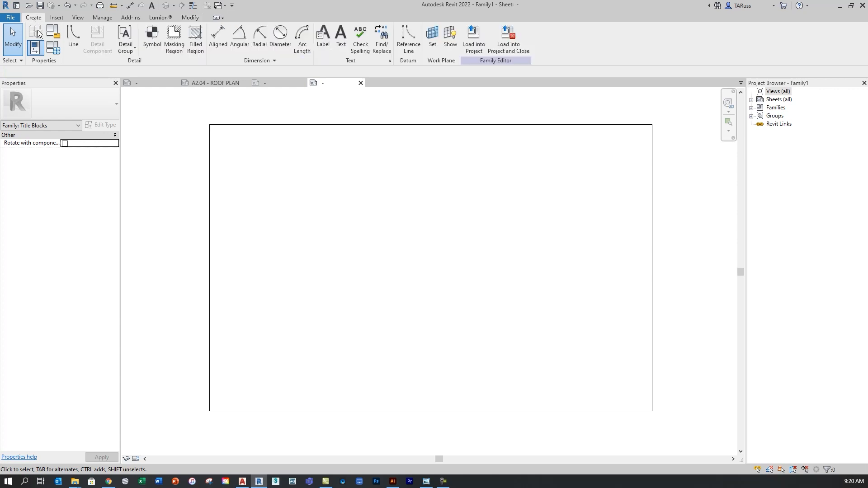
click(73, 36)
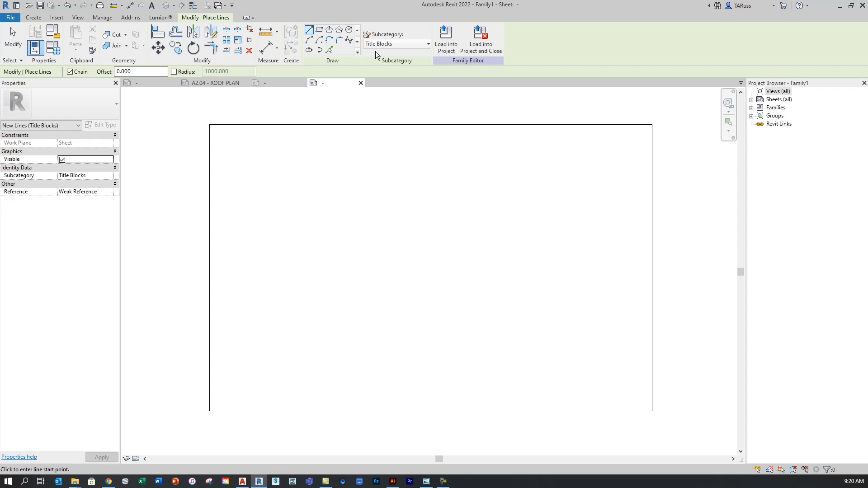
click(330, 50)
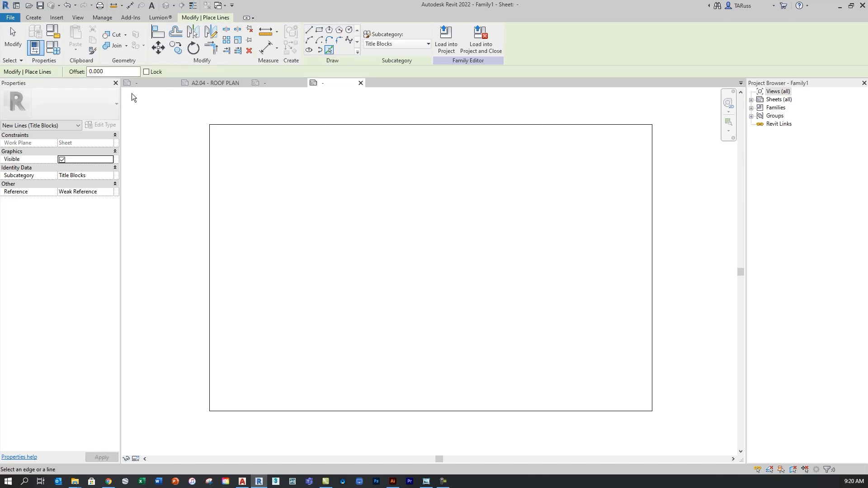
double_click(114, 71)
text(12)
key(Return)
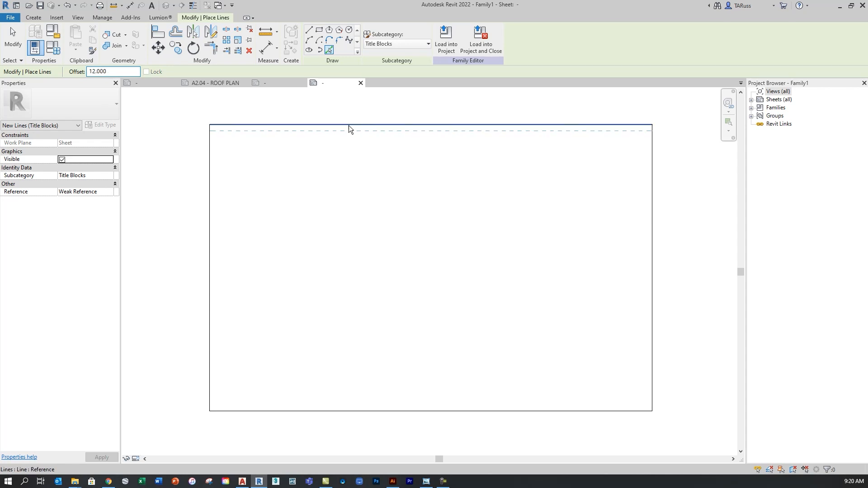
scroll(271, 126, up, 2)
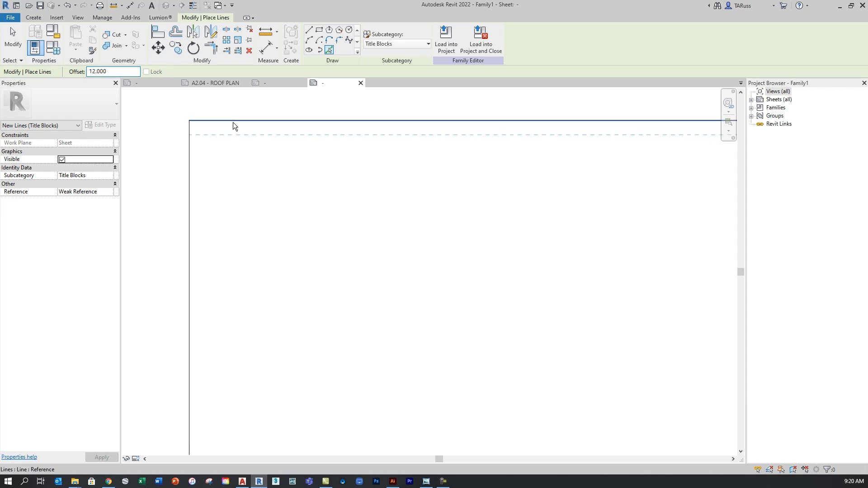
click(233, 121)
click(192, 167)
scroll(264, 104, down, 4)
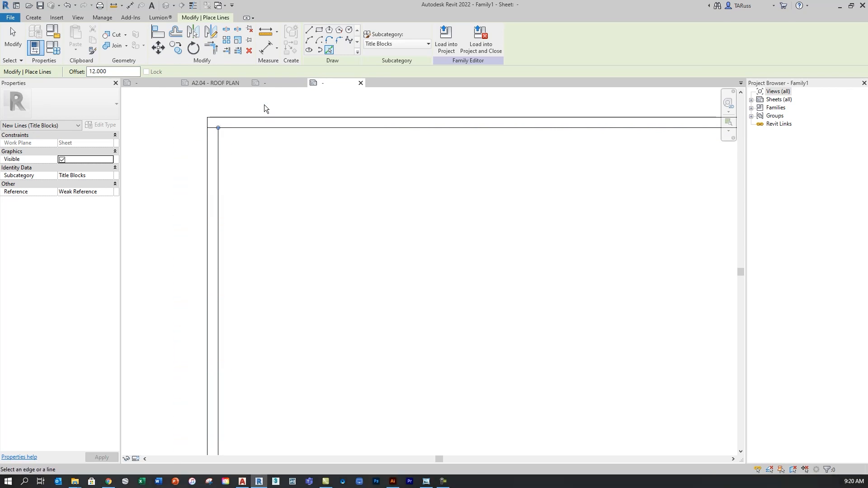
click(285, 325)
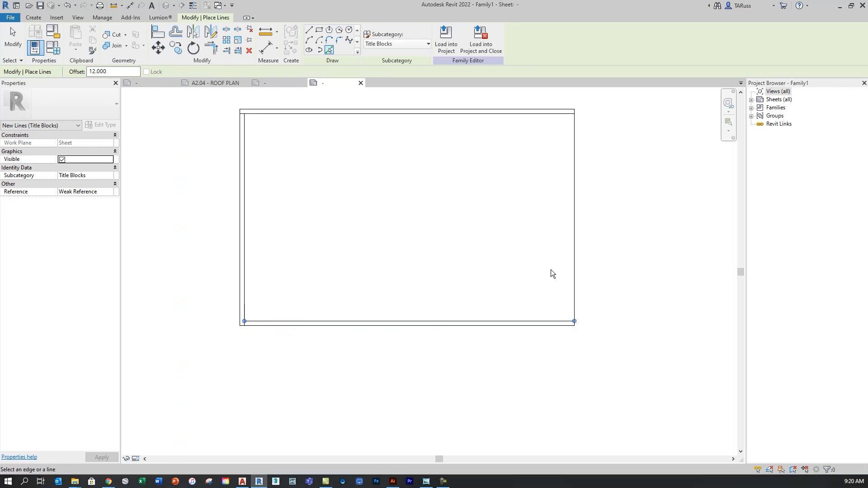
click(573, 275)
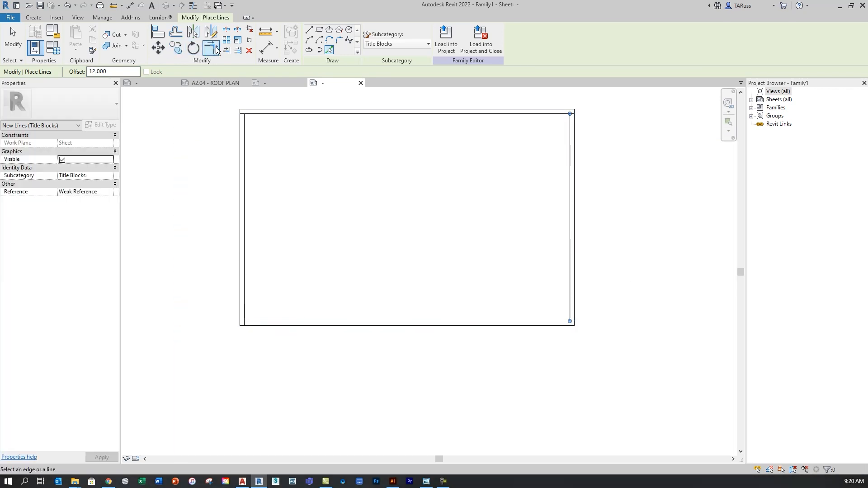
key(Escape)
key(Escape)
Step: Trim the inner border lines into clean corners at the sheet's upper-left and lower-left
scroll(255, 113, up, 4)
click(225, 125)
click(240, 114)
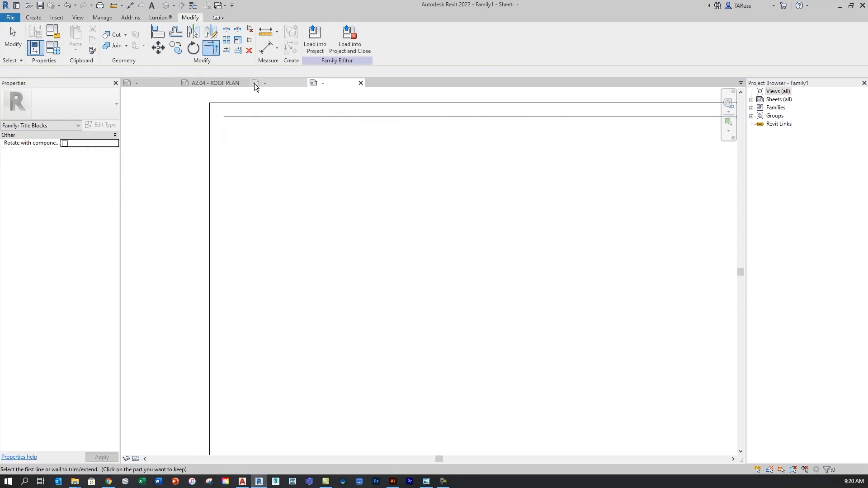
scroll(261, 109, down, 2)
middle_drag(240, 366, 238, 138)
scroll(230, 246, up, 2)
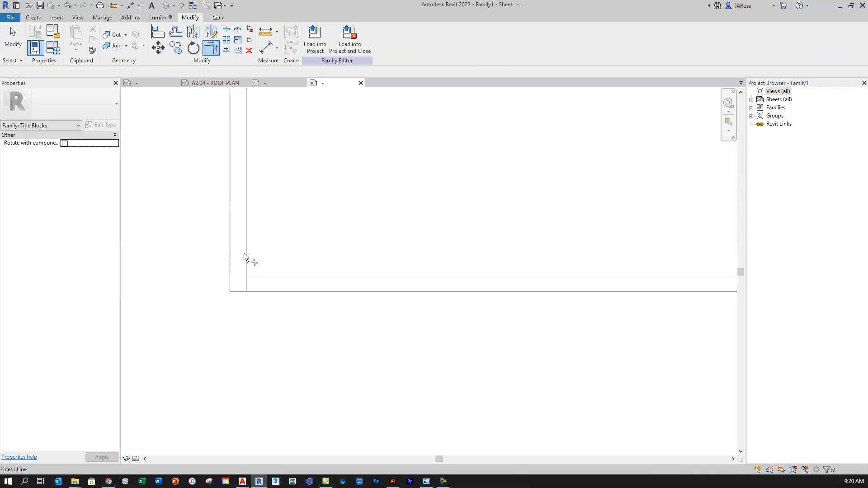
click(245, 255)
click(263, 275)
scroll(236, 295, down, 3)
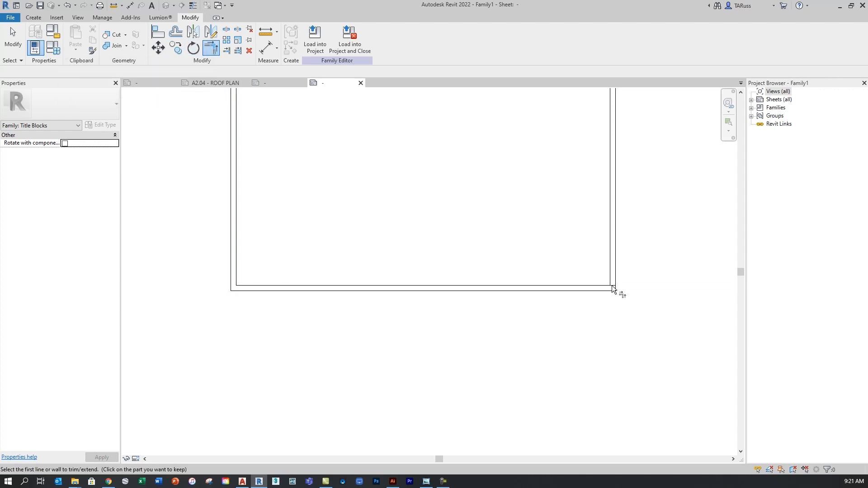
Step: Trim the inner border lines to a corner at the sheet's upper-right and end the Trim command
middle_drag(652, 203, 641, 351)
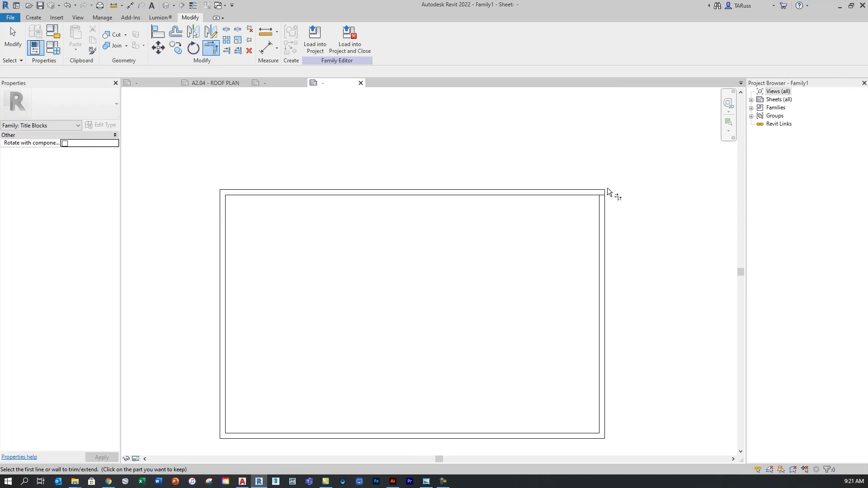
scroll(596, 195, up, 2)
click(589, 197)
click(601, 212)
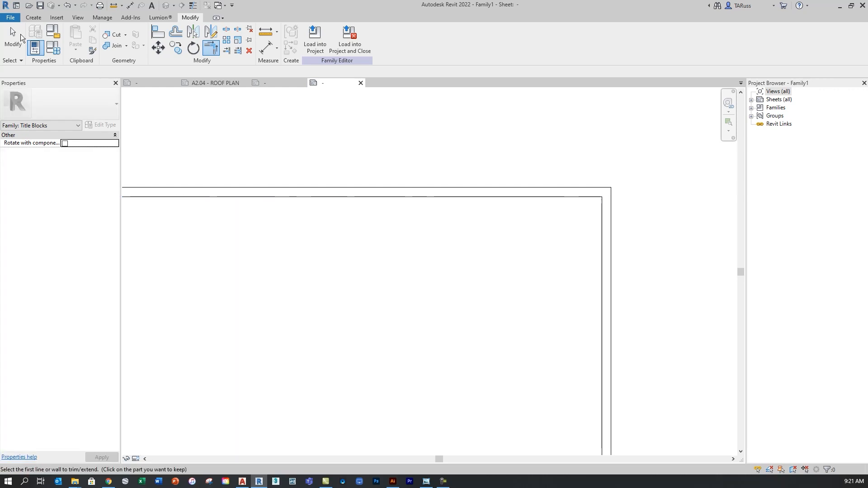
key(Escape)
key(Escape)
scroll(658, 138, down, 5)
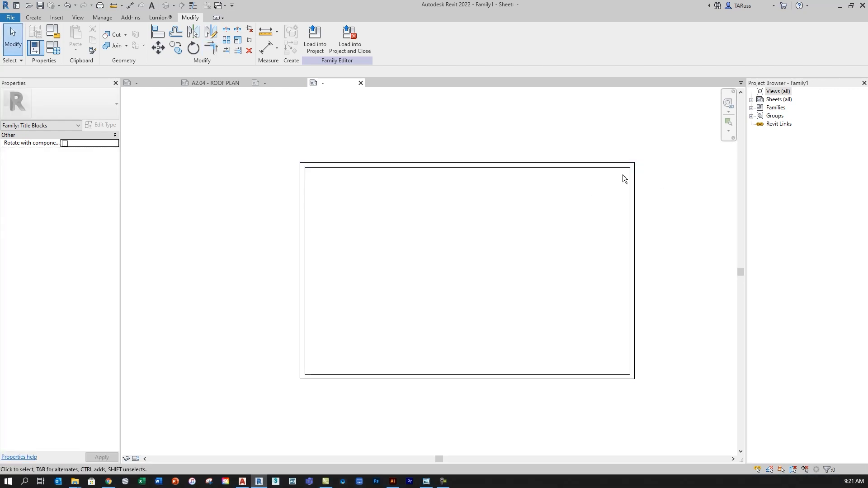
Step: Copy the right inner border line 75 mm inward to form the title block column
click(630, 197)
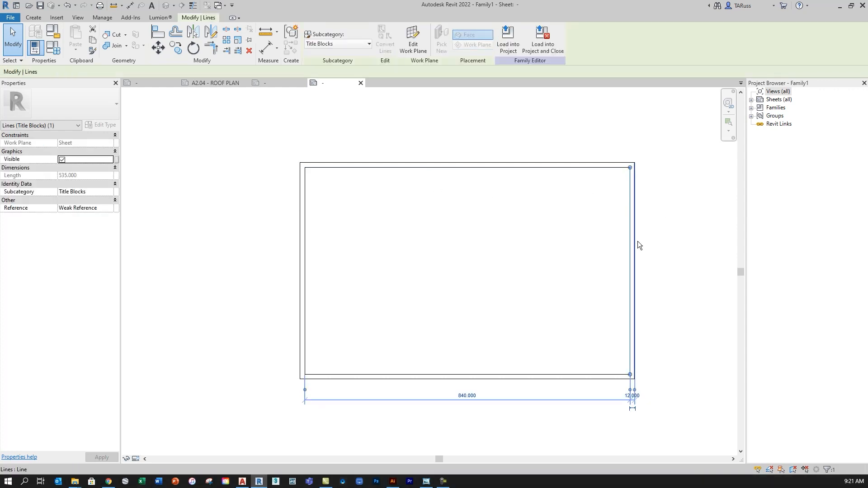
click(176, 47)
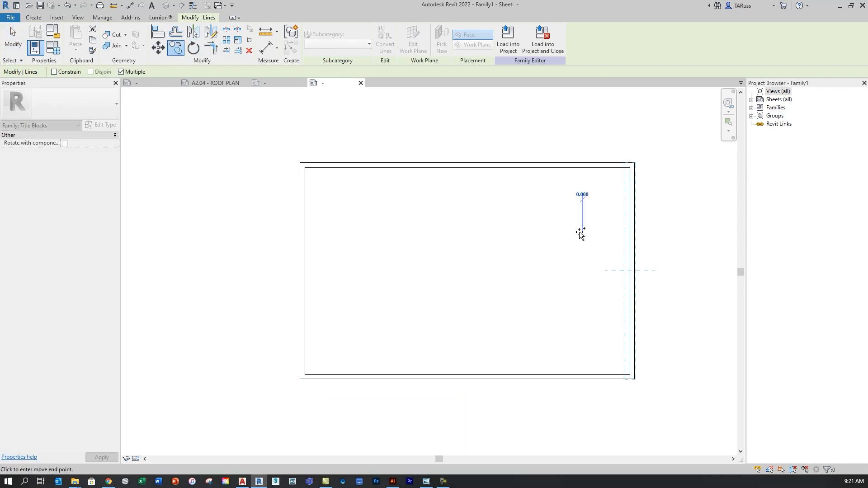
click(583, 231)
text(75)
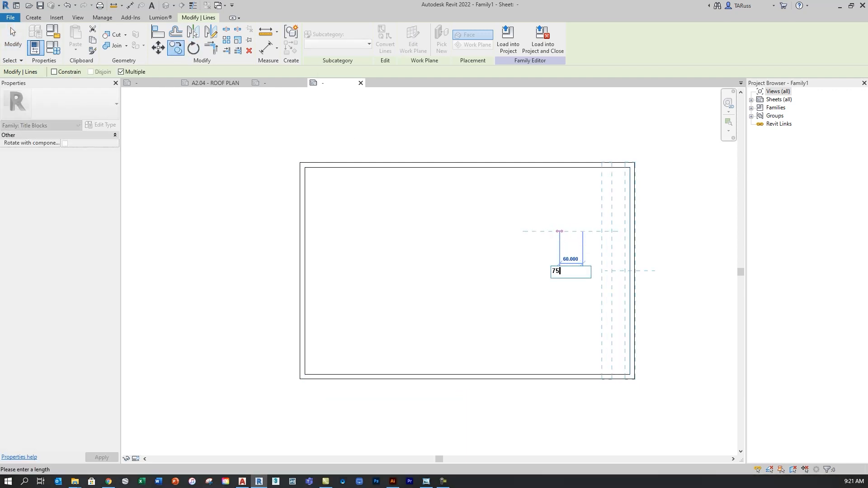
key(Return)
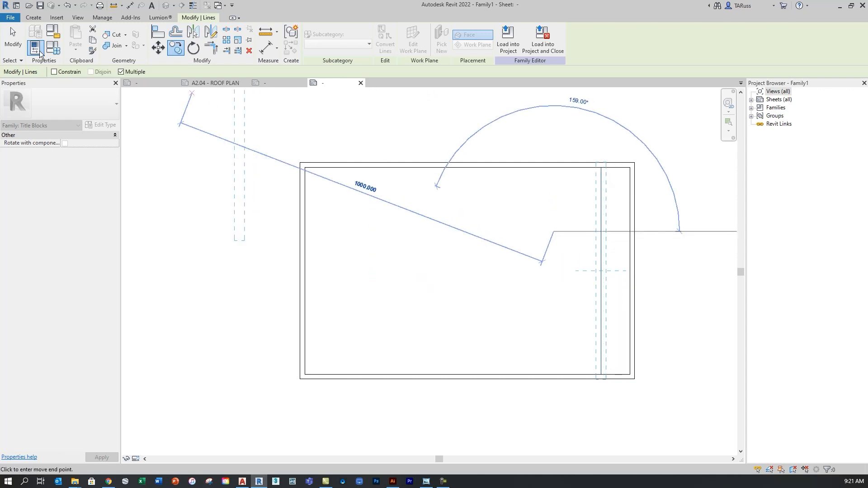
key(Escape)
key(Delete)
scroll(587, 219, up, 2)
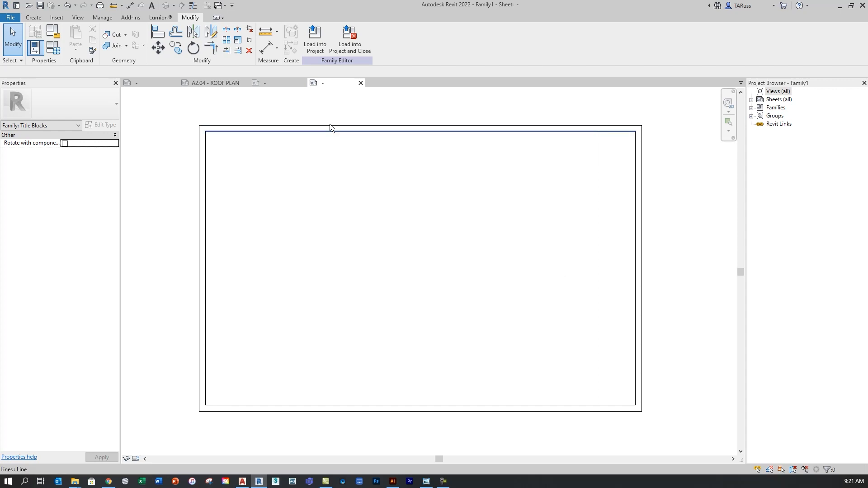
Step: Switch to the TRUSS3D ANSI D 34X22 TUTORIAL sheet and examine the title block column's row heights, starting at the logo cell
click(151, 88)
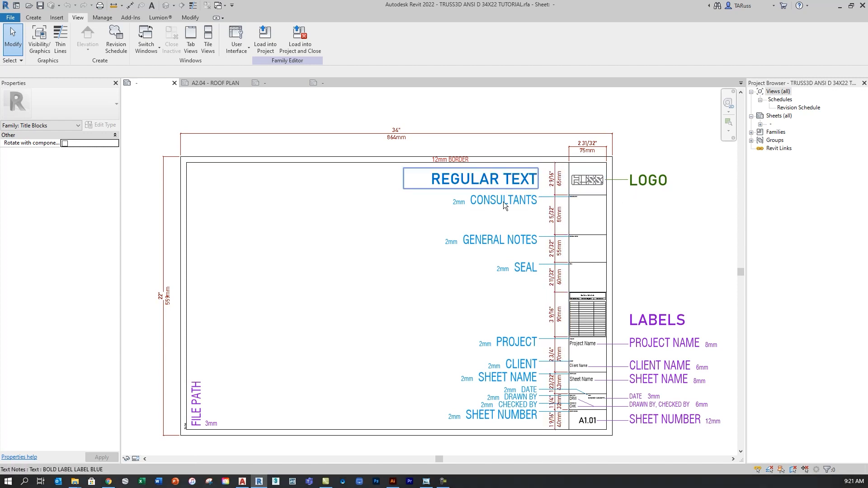
scroll(664, 233, up, 5)
middle_drag(634, 202, 542, 304)
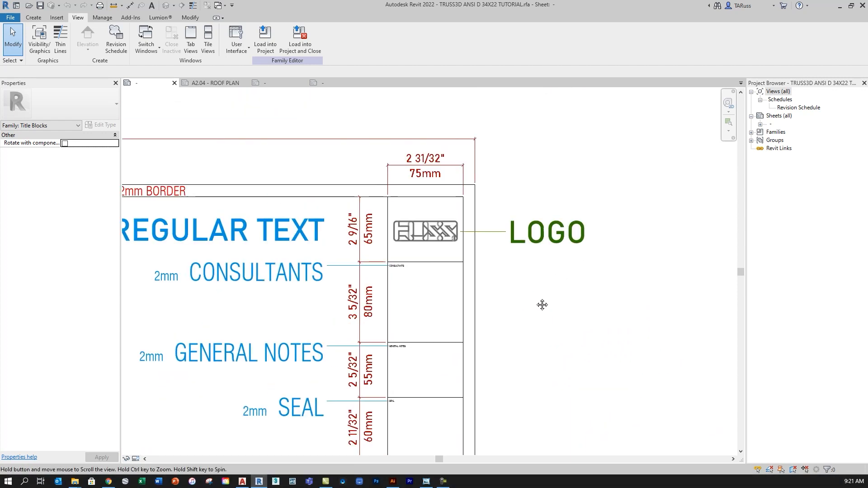
scroll(490, 308, up, 3)
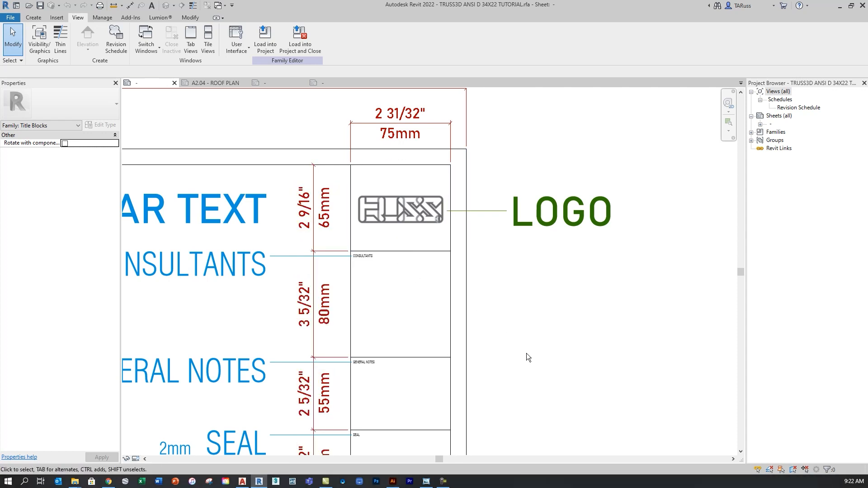
Step: Examine the title block column's row heights, text headings and labels down to the sheet number, and the overall sheet layout
middle_drag(526, 353, 527, 294)
middle_drag(511, 359, 553, 280)
middle_drag(527, 324, 553, 222)
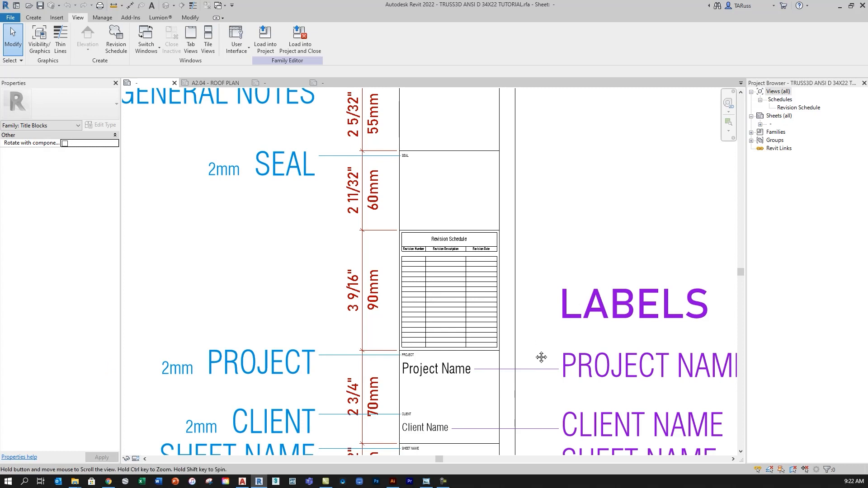
middle_drag(542, 359, 557, 214)
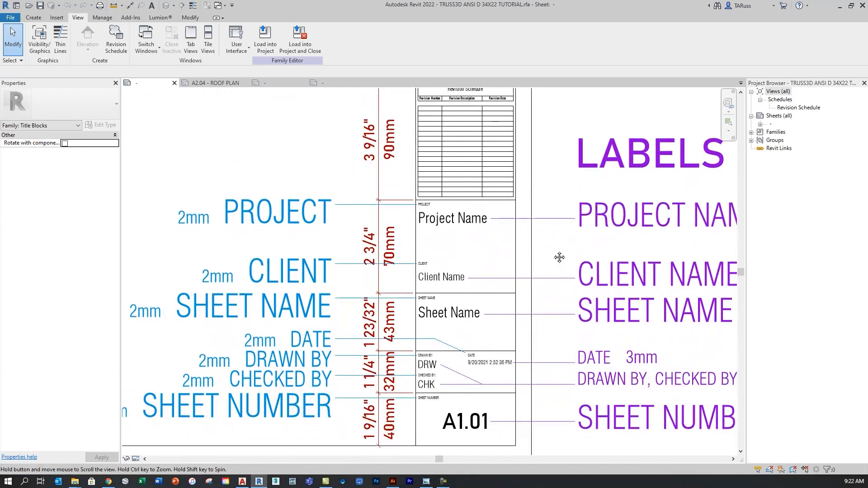
middle_drag(558, 256, 560, 187)
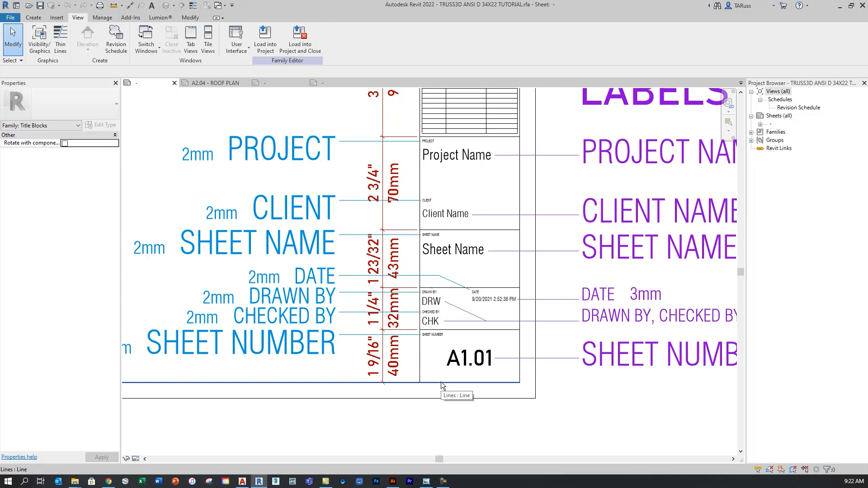
scroll(467, 375, down, 3)
middle_drag(353, 225, 439, 278)
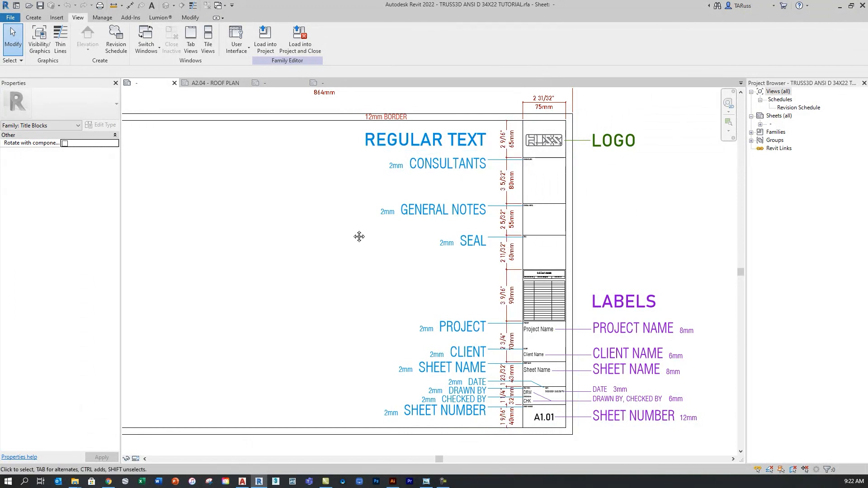
middle_drag(359, 236, 445, 245)
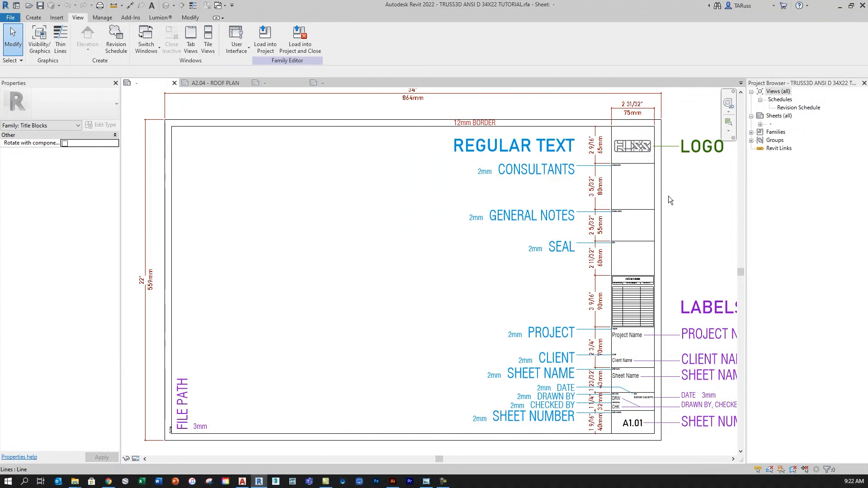
middle_drag(675, 205, 566, 272)
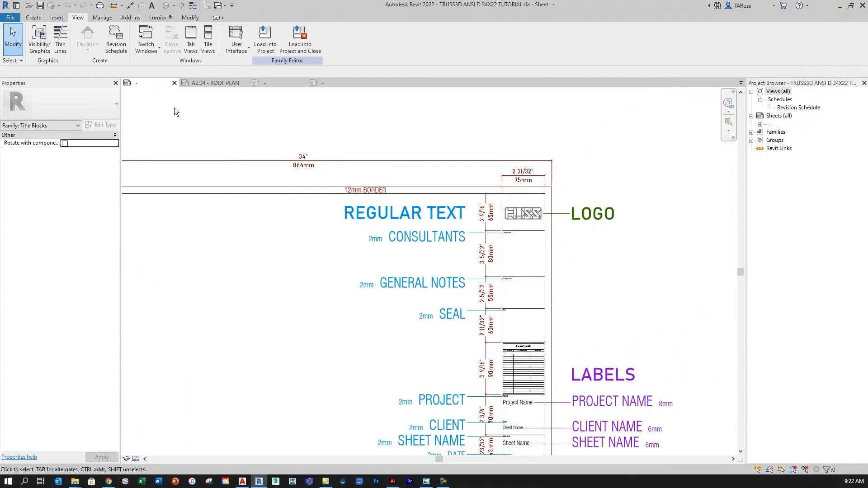
Step: Start the Text command with the 3mm text type and duplicate that type as "2mm TEXT TYPE"
click(35, 18)
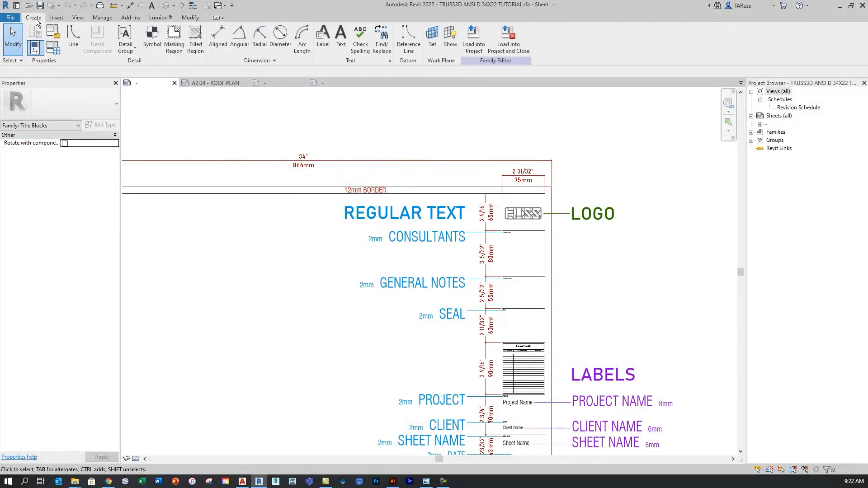
click(341, 40)
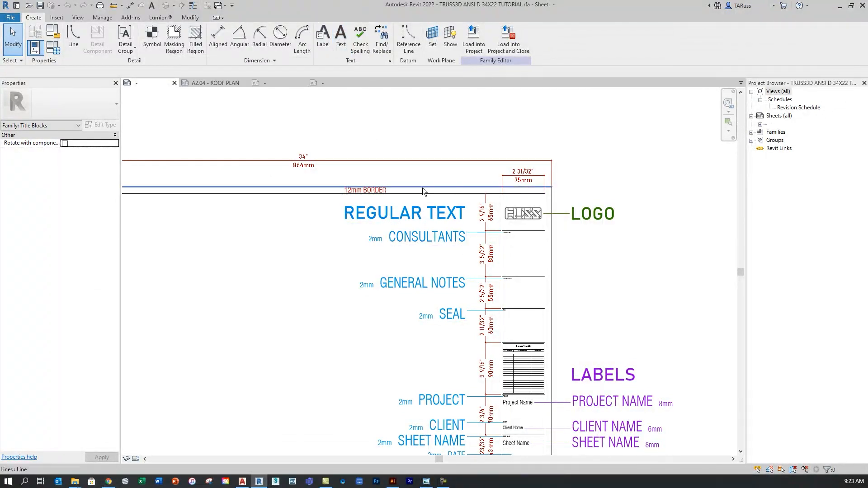
scroll(423, 188, up, 2)
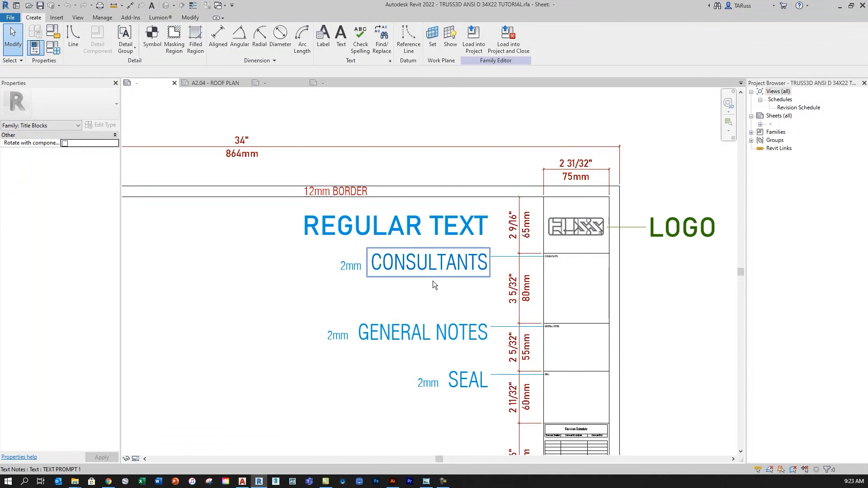
scroll(434, 280, up, 1)
scroll(415, 298, up, 1)
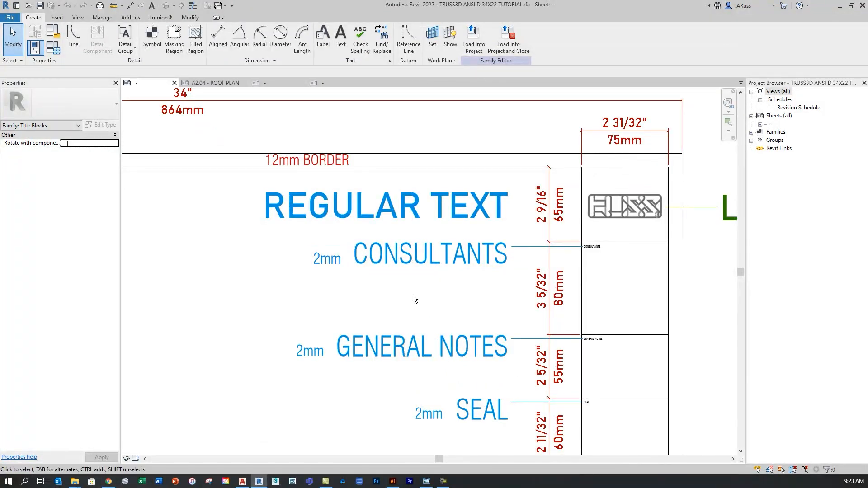
click(341, 40)
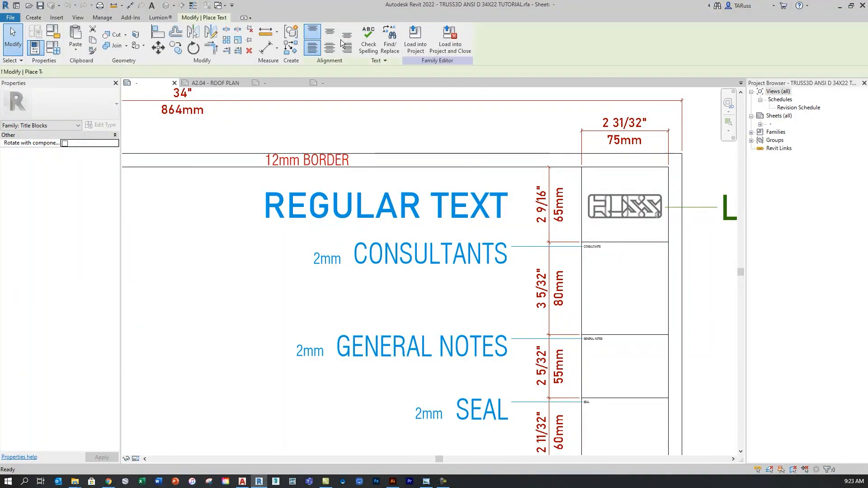
click(85, 113)
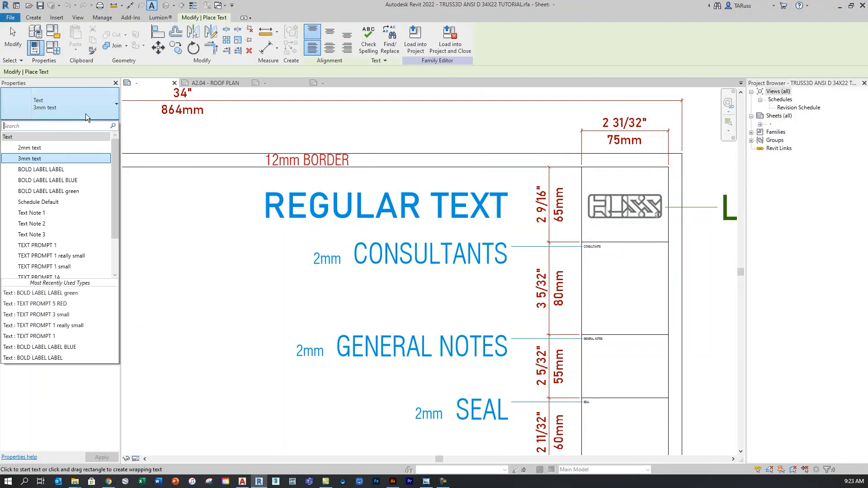
click(40, 160)
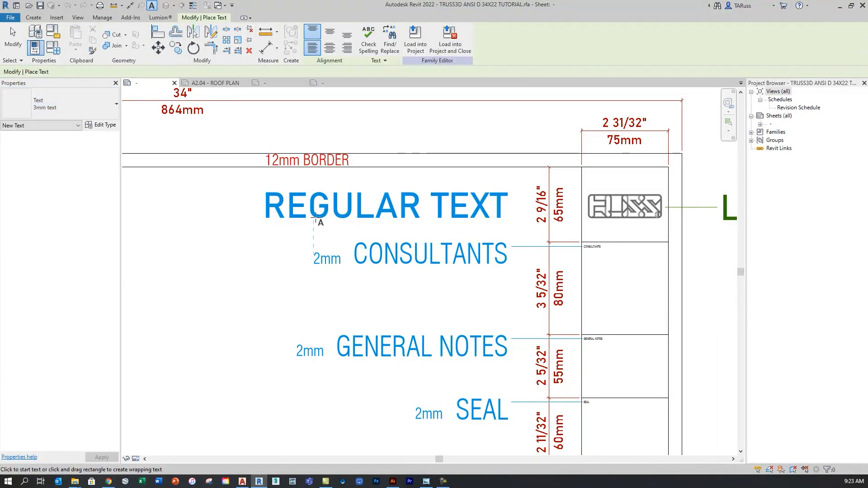
click(109, 125)
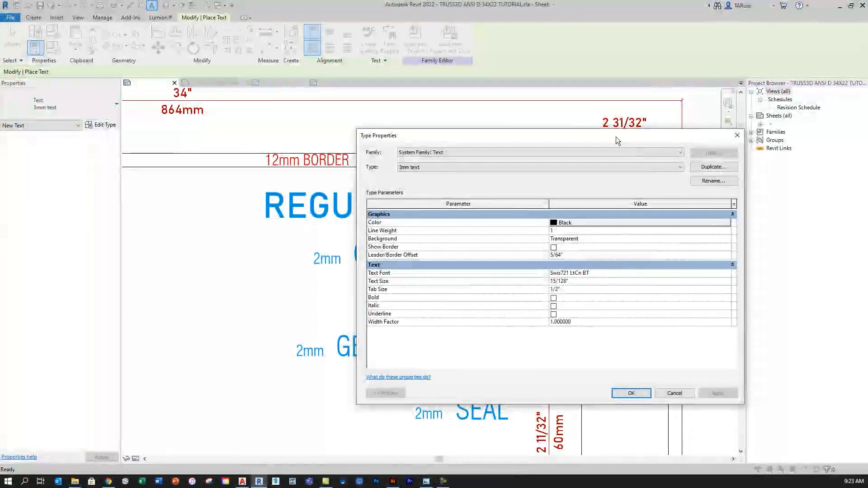
drag(616, 140, 501, 109)
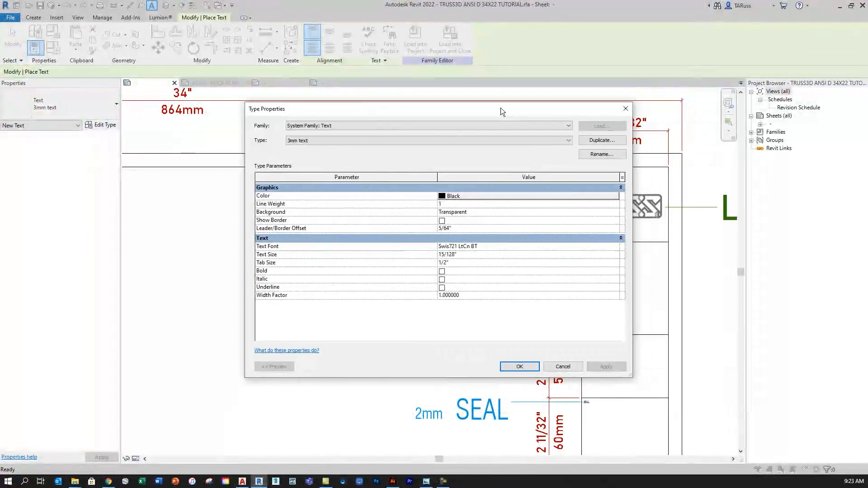
click(589, 140)
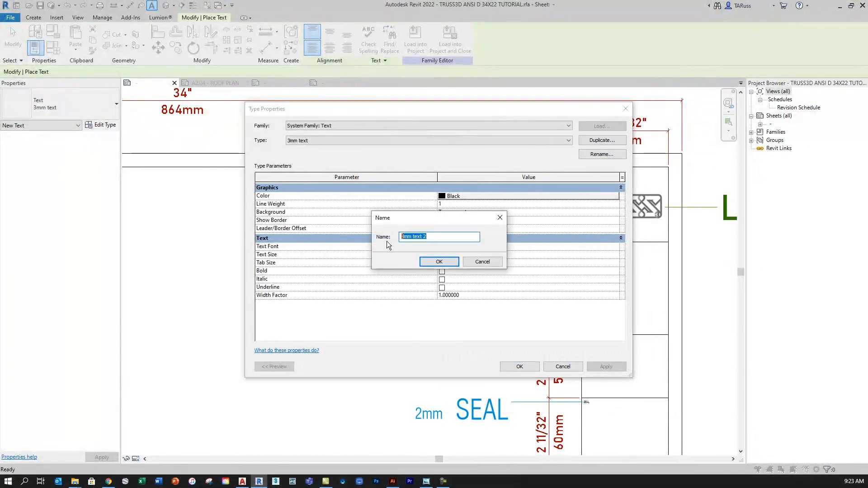
text(2mm TEXT)
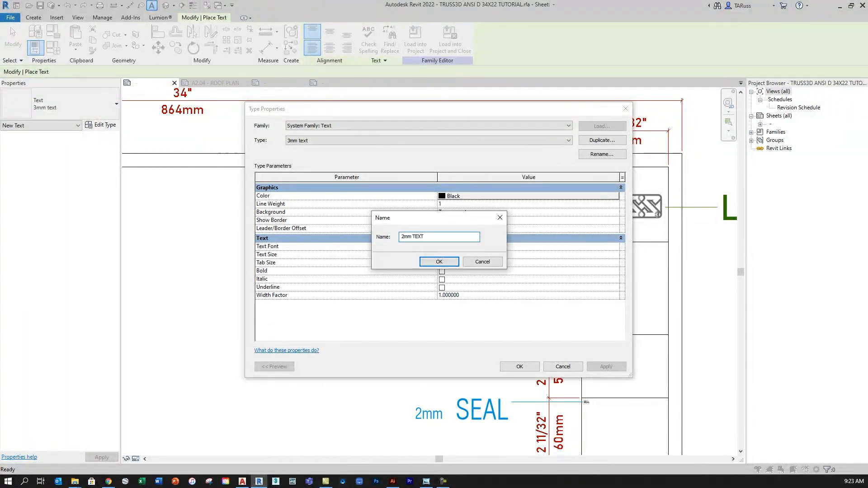
text( TYPE)
click(440, 260)
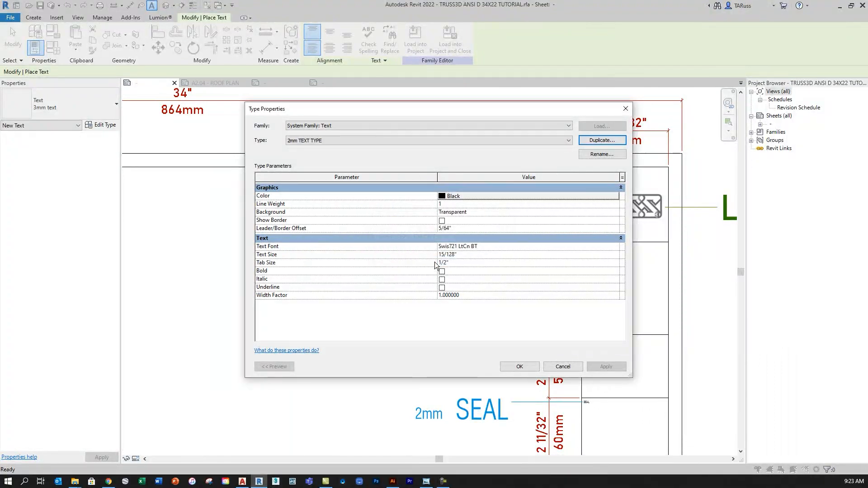
Step: Set the new text type's text size to 2 mm and accept the type properties
click(478, 211)
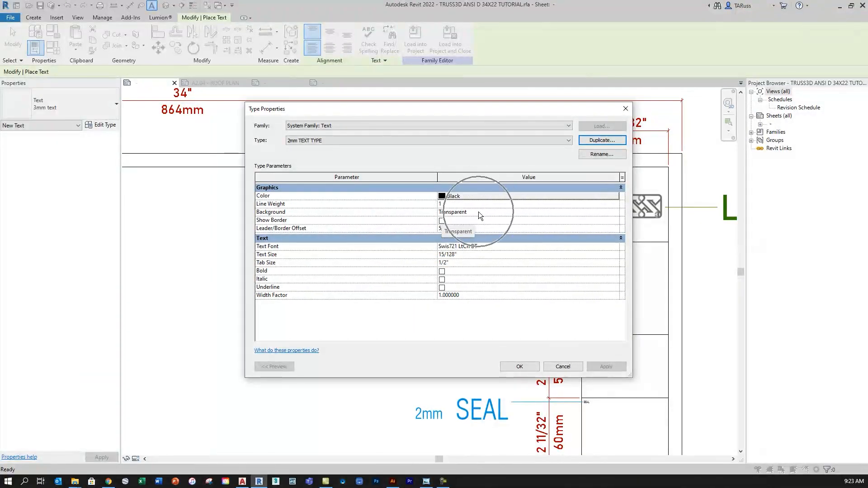
click(493, 246)
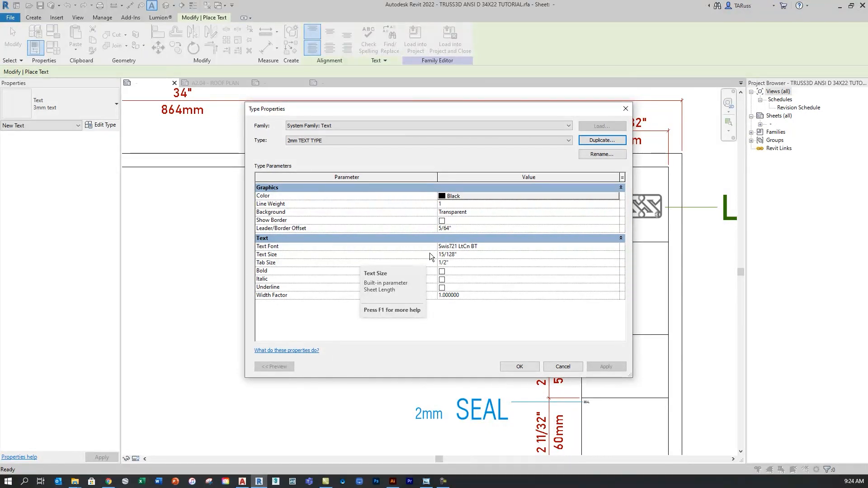
click(473, 256)
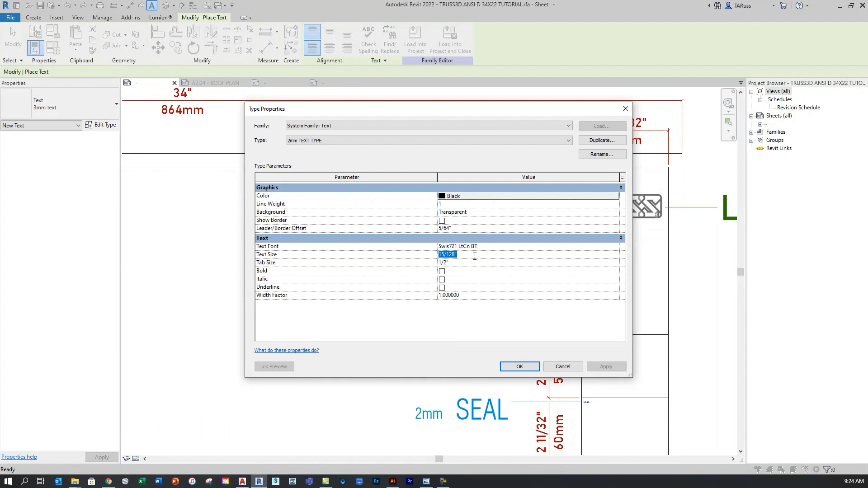
text(2MM)
key(Return)
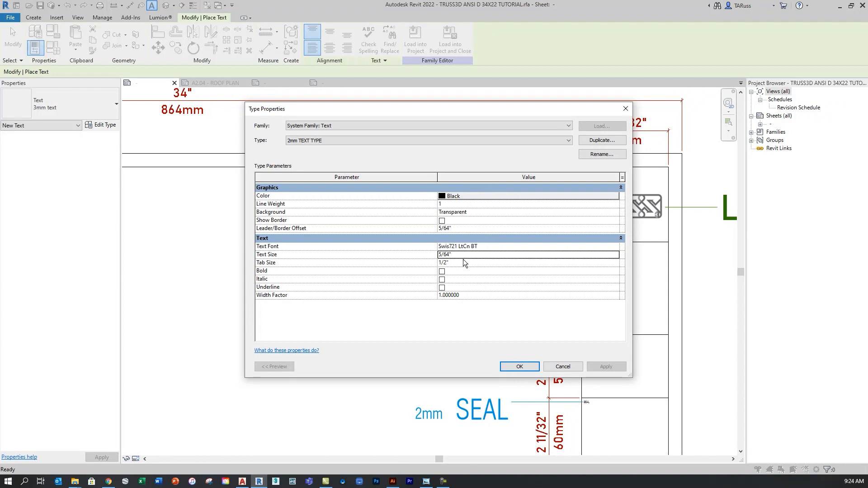
key(ctrl)
key(ctrl)
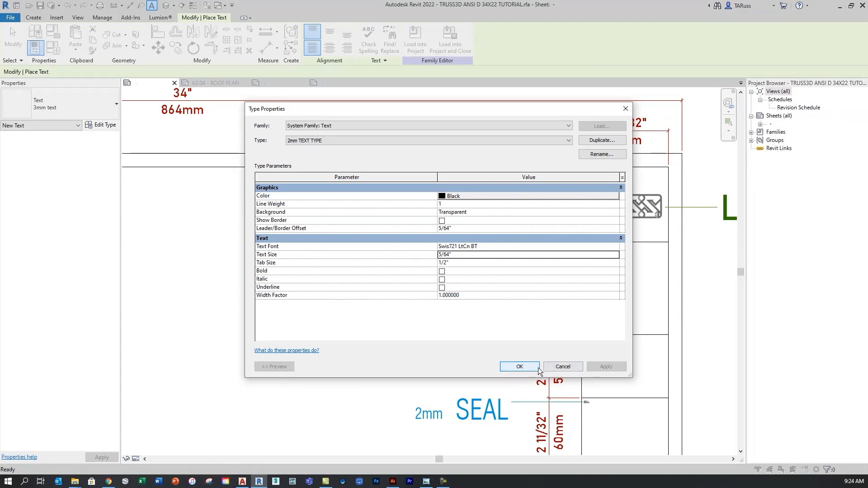
click(520, 366)
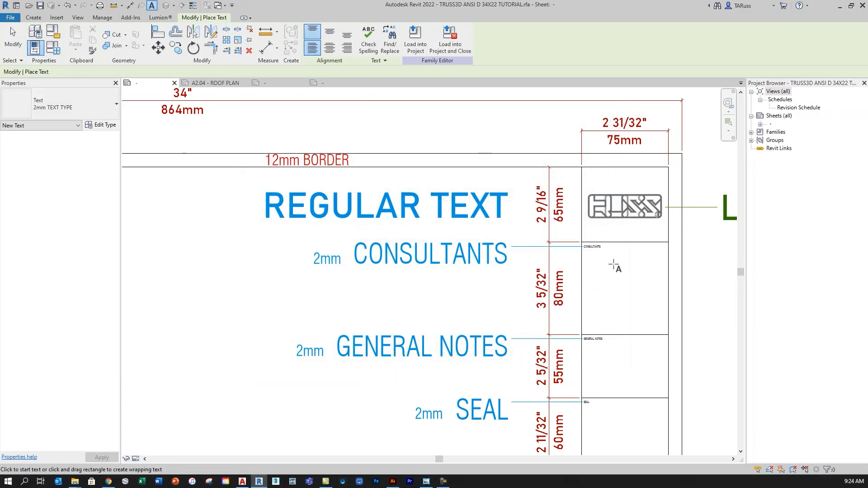
Step: Place the text "LOGO" in the upper-left corner of the logo cell and finish the Text command
scroll(642, 266, up, 4)
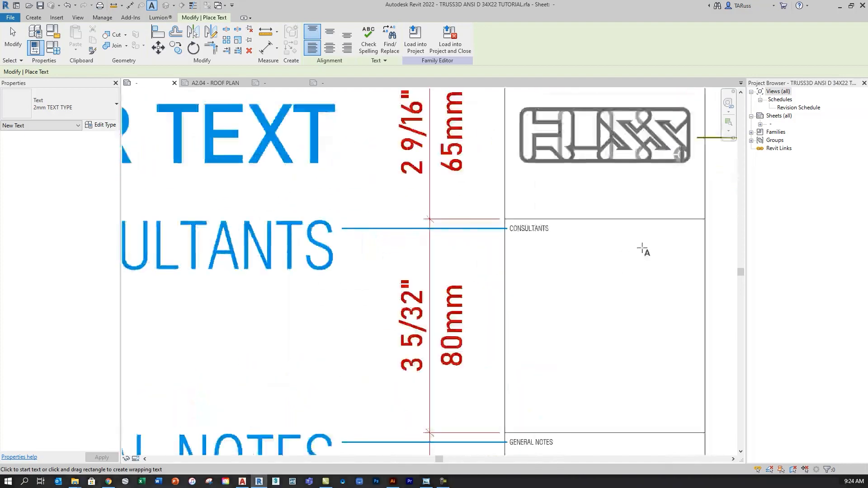
scroll(483, 217, up, 2)
scroll(471, 161, down, 1)
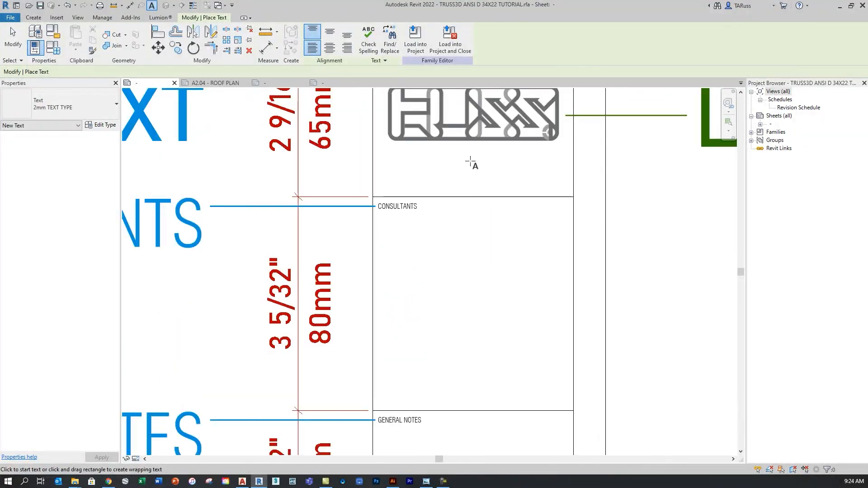
middle_drag(471, 162, 545, 367)
scroll(457, 228, down, 2)
scroll(448, 209, up, 3)
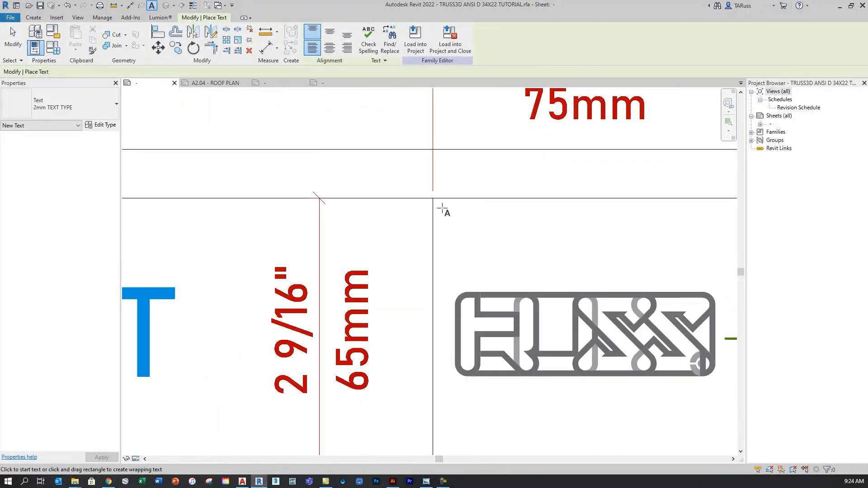
click(437, 203)
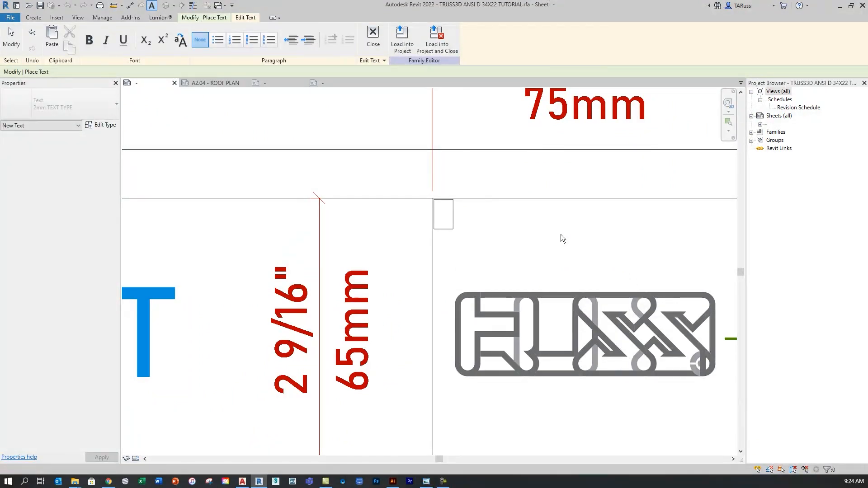
text(LOGO)
click(12, 37)
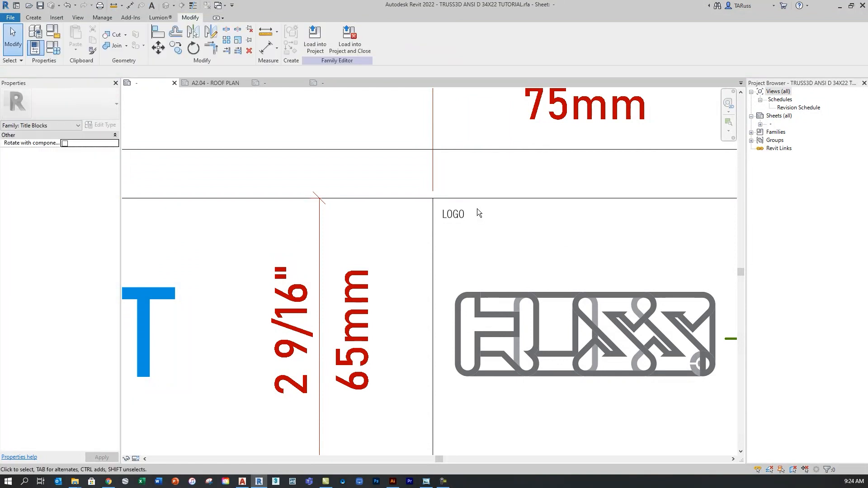
scroll(407, 175, down, 3)
scroll(446, 182, up, 3)
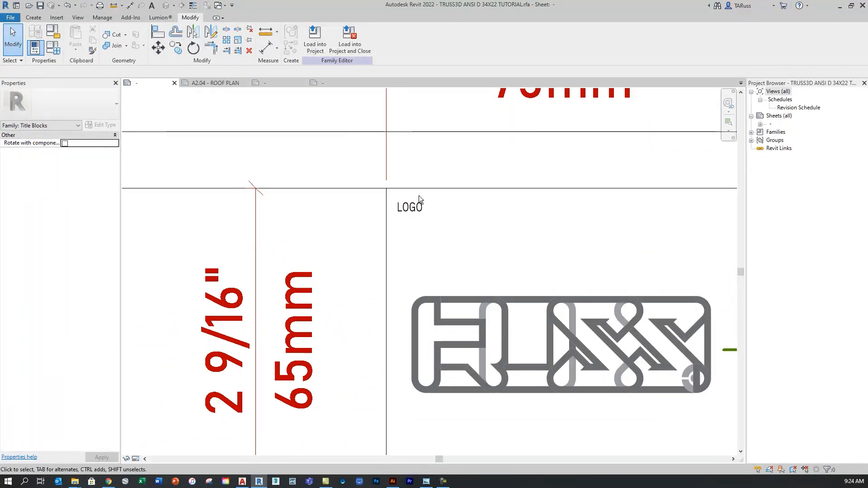
scroll(347, 162, down, 2)
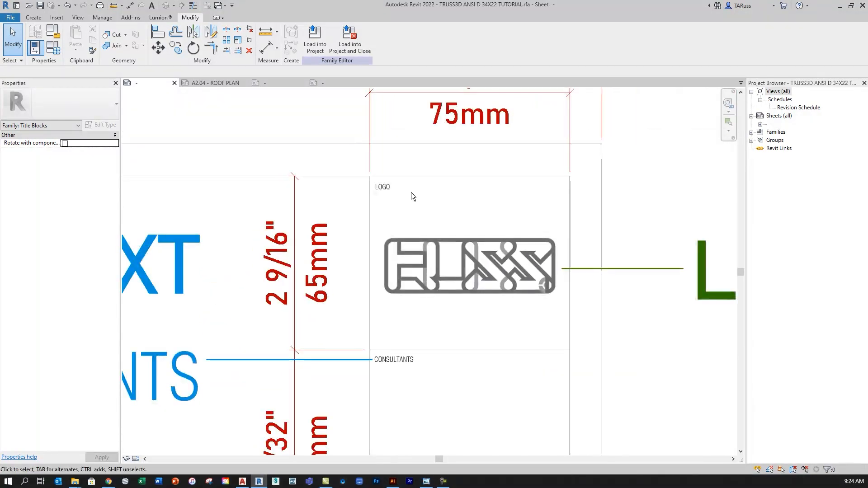
click(387, 191)
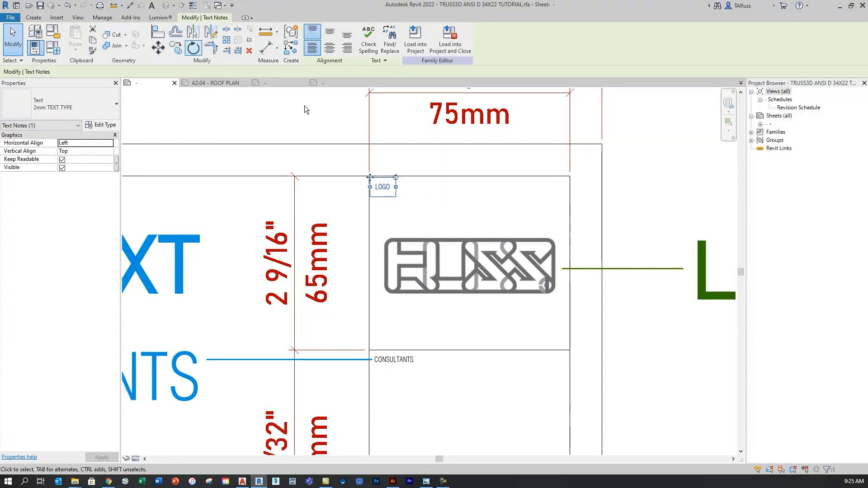
scroll(371, 174, up, 2)
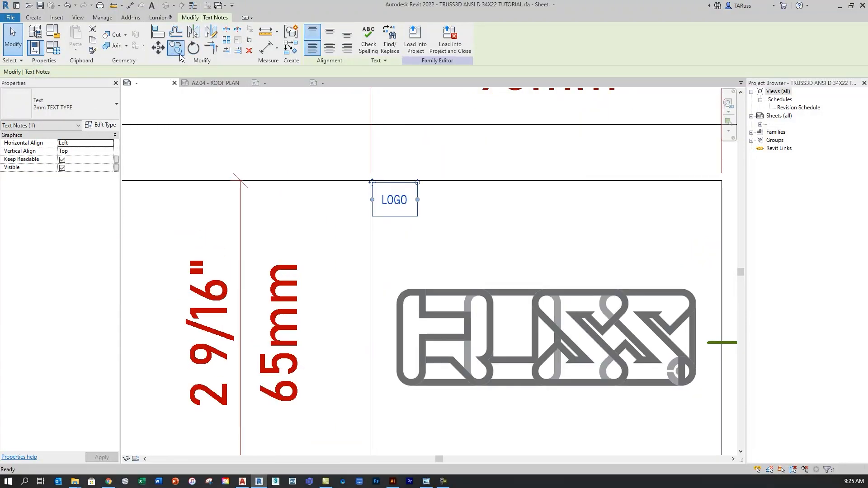
scroll(383, 184, up, 3)
key(c)
key(o)
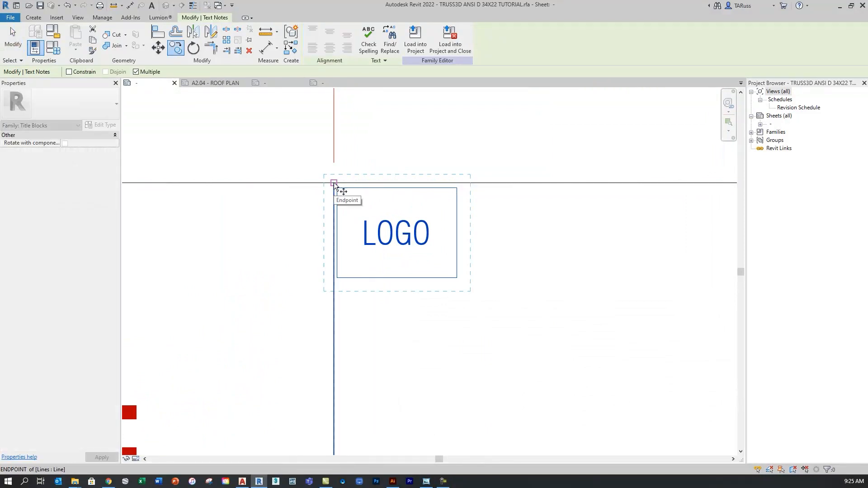
click(334, 183)
scroll(360, 140, down, 3)
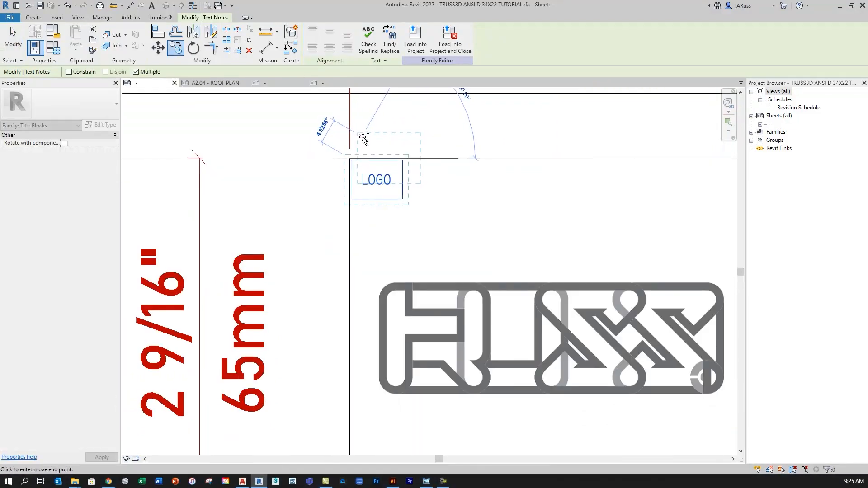
scroll(360, 294, up, 5)
scroll(387, 362, up, 1)
middle_drag(387, 362, 406, 142)
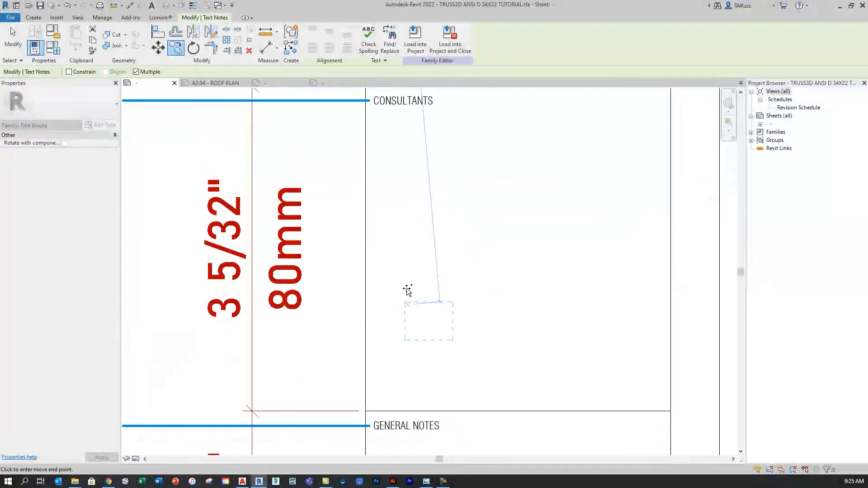
scroll(421, 353, down, 1)
middle_drag(421, 353, 411, 106)
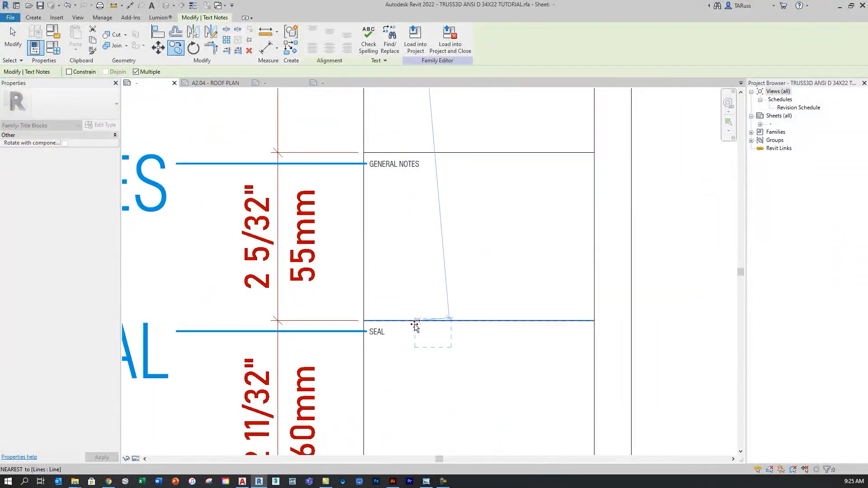
key(Escape)
Step: Examine the logo, consultants, general notes and seal cells with their heights and 2 mm heading texts
scroll(494, 346, down, 4)
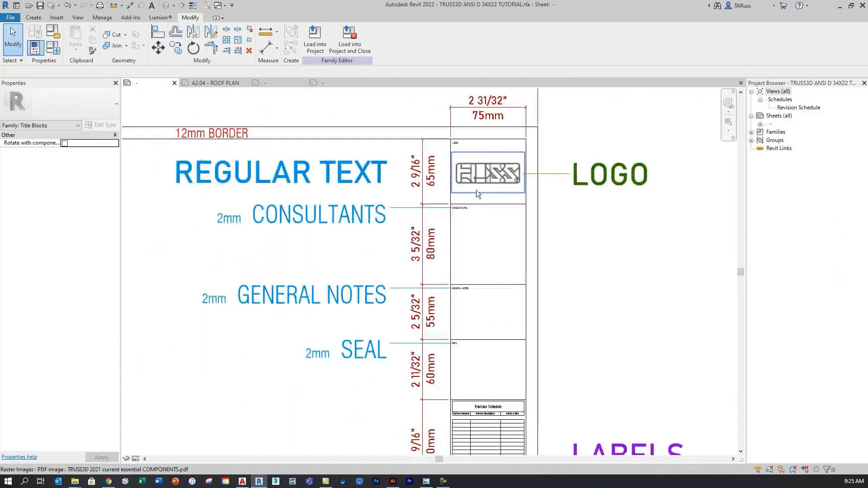
scroll(462, 134, up, 2)
scroll(461, 134, up, 1)
scroll(522, 182, down, 2)
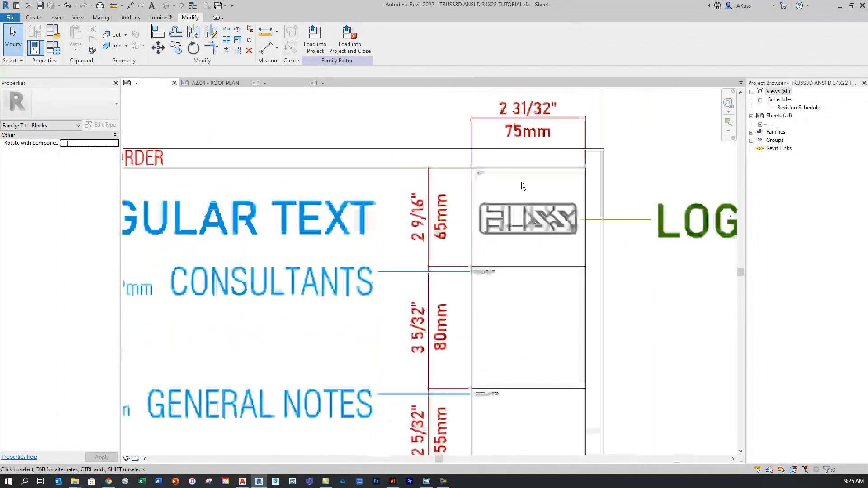
scroll(444, 249, down, 1)
middle_drag(471, 322, 492, 274)
middle_drag(630, 357, 628, 349)
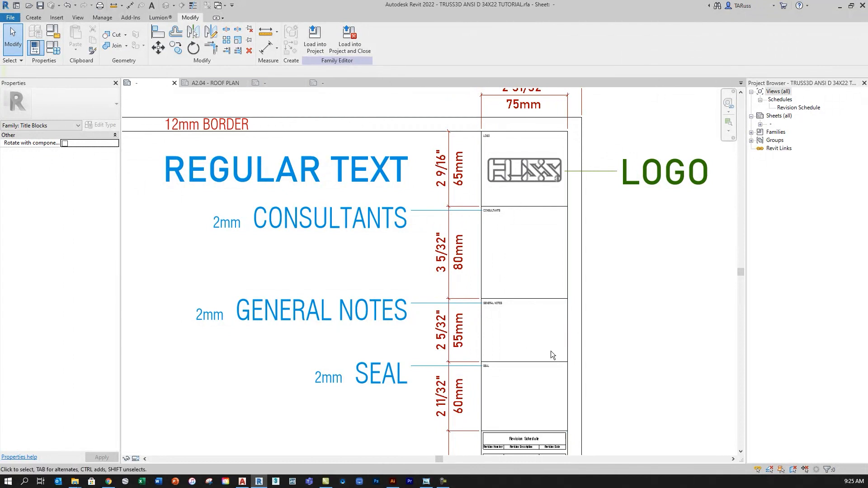
middle_drag(618, 360, 625, 359)
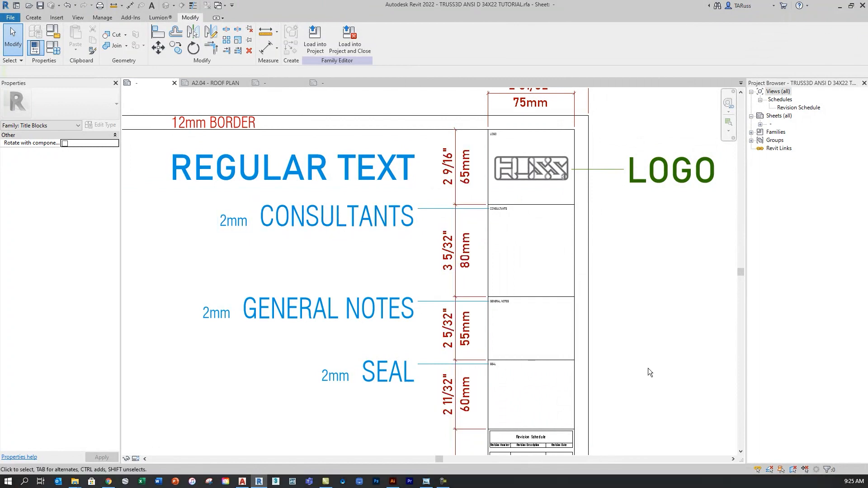
Step: Examine the revision schedule and the project, client, sheet name, date, drawn by, checked by and sheet number headings and labels
mouse_move(650, 372)
middle_down()
mouse_move(655, 339)
mouse_move(647, 316)
mouse_move(625, 329)
mouse_move(618, 290)
mouse_move(631, 163)
middle_up()
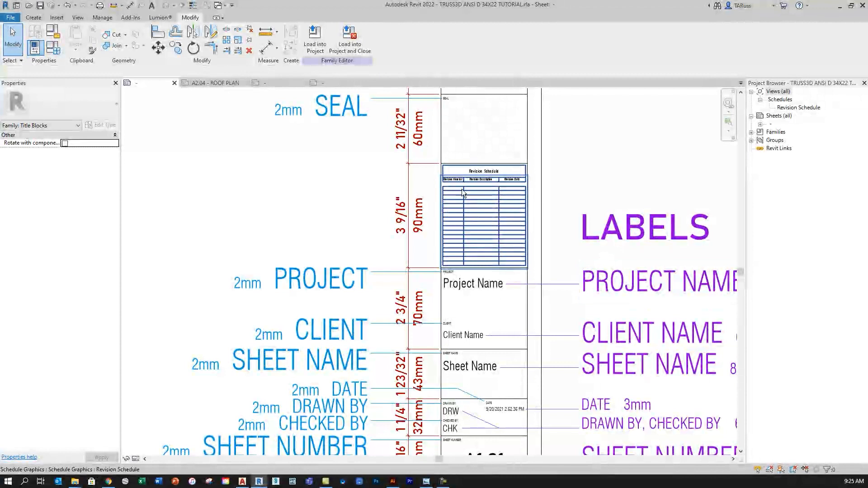
scroll(541, 151, up, 3)
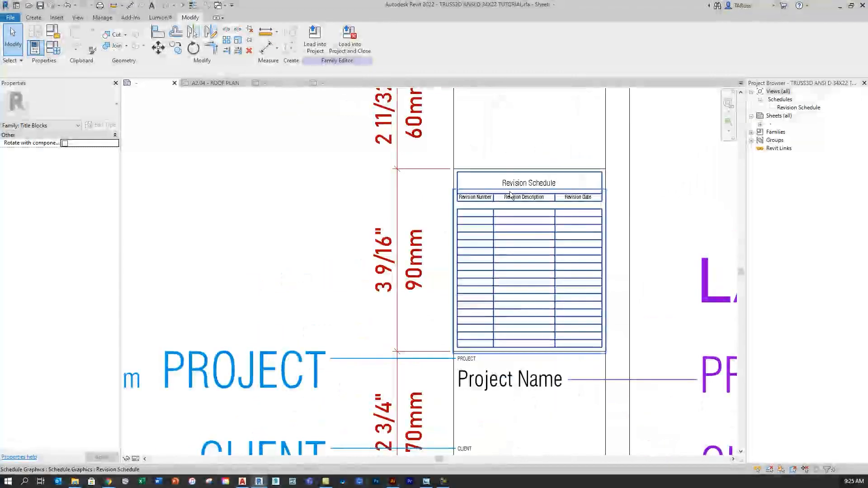
scroll(519, 186, down, 2)
middle_drag(548, 341, 545, 233)
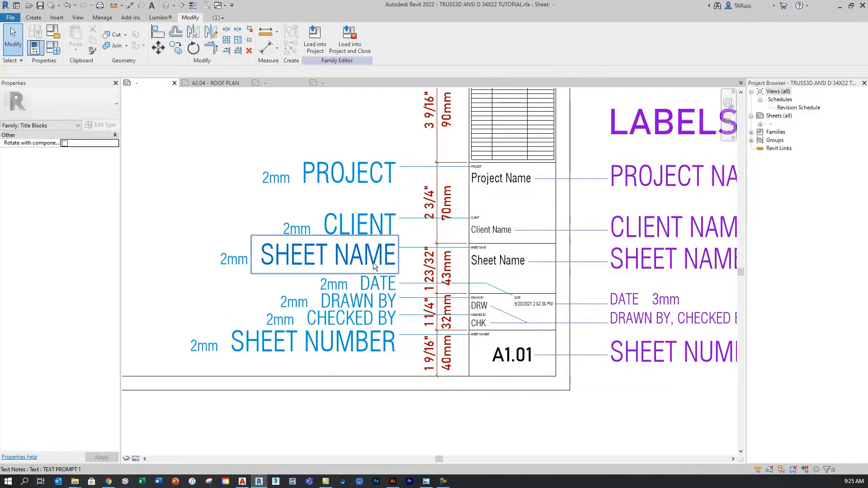
scroll(466, 314, up, 2)
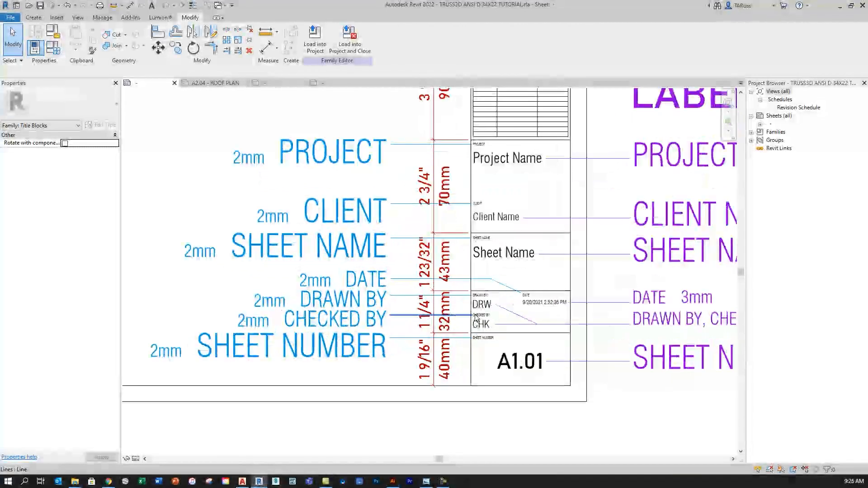
scroll(501, 320, up, 2)
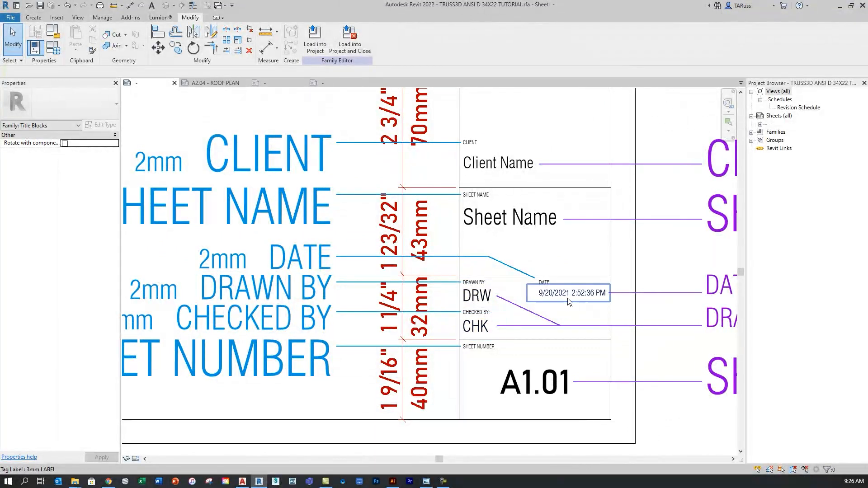
scroll(569, 268, down, 2)
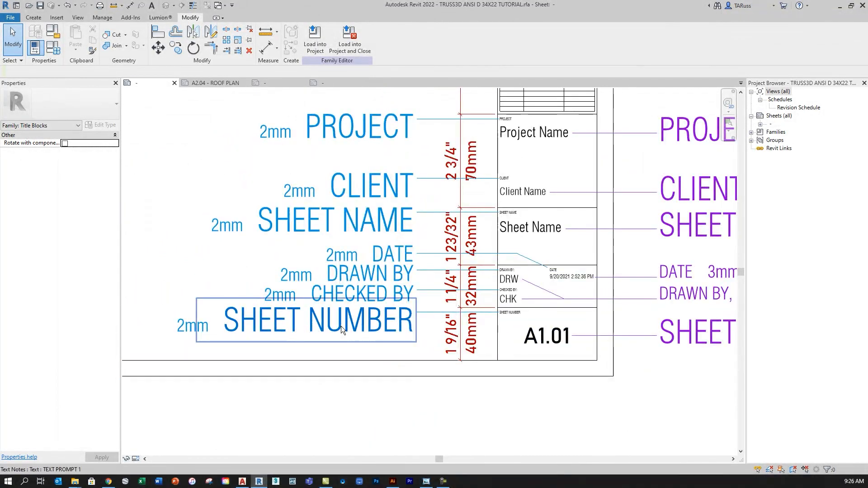
scroll(518, 324, up, 2)
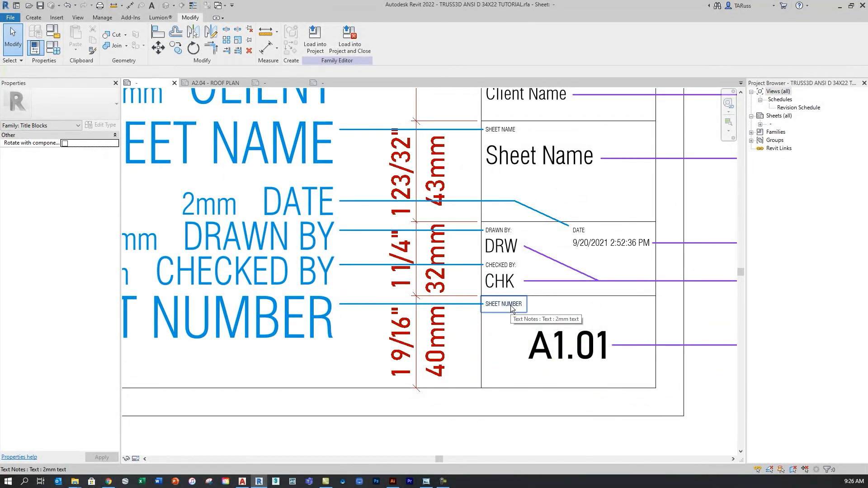
scroll(481, 317, down, 4)
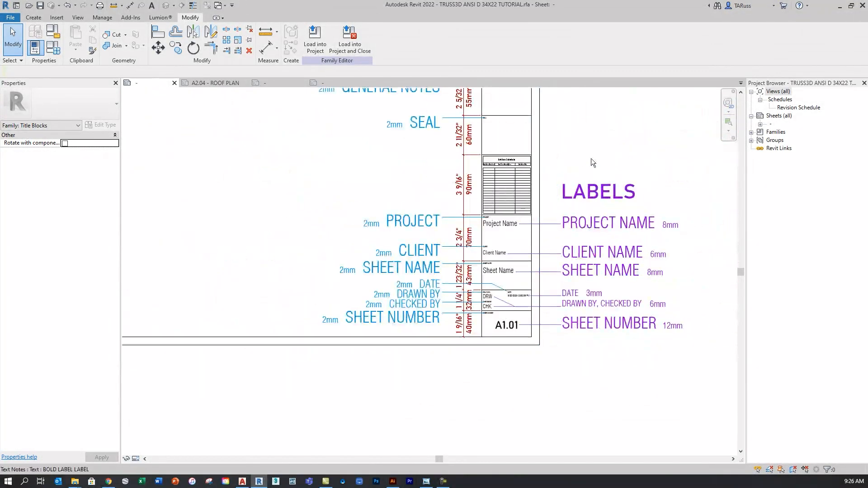
middle_drag(598, 182, 558, 286)
middle_drag(555, 224, 565, 280)
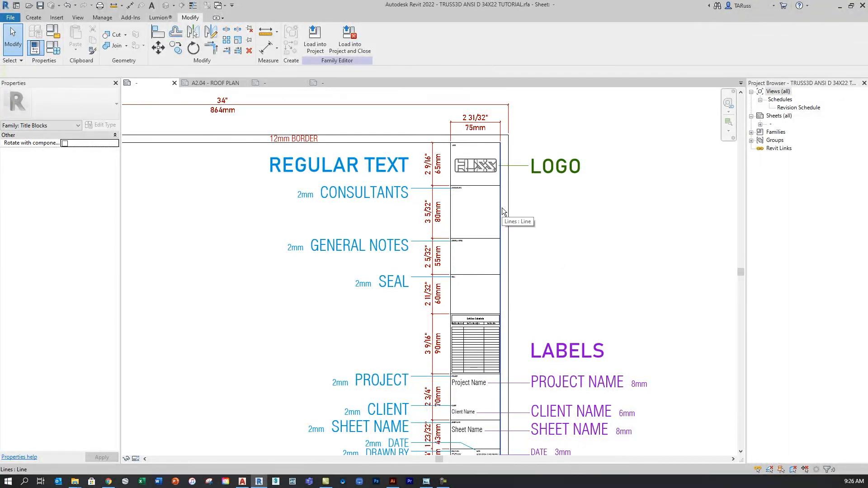
middle_drag(552, 271, 558, 216)
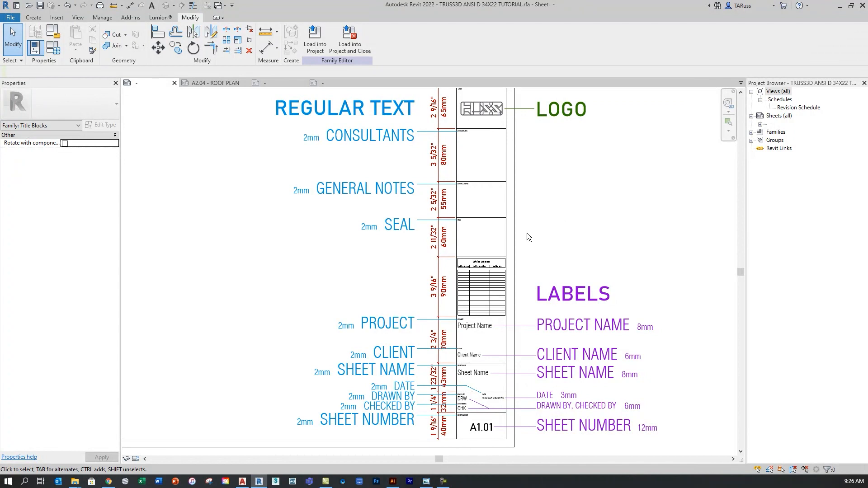
Step: Start the Label command, review the available tag label types and choose 3mm LABEL
click(32, 18)
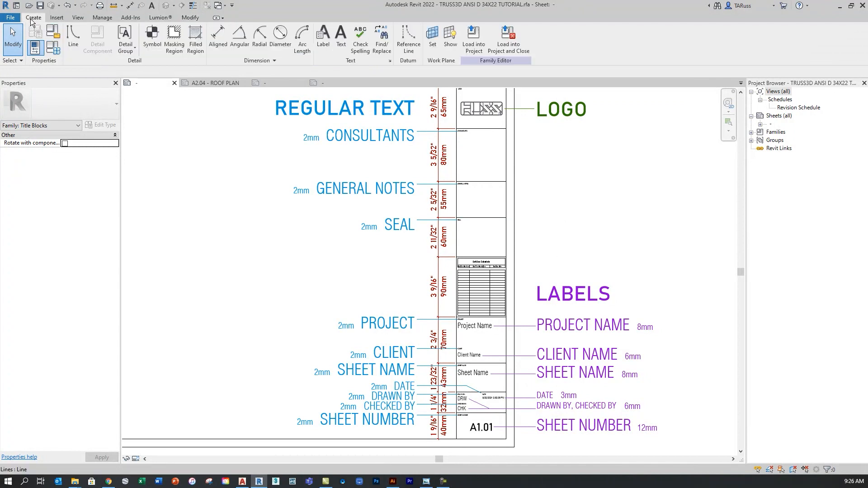
click(324, 38)
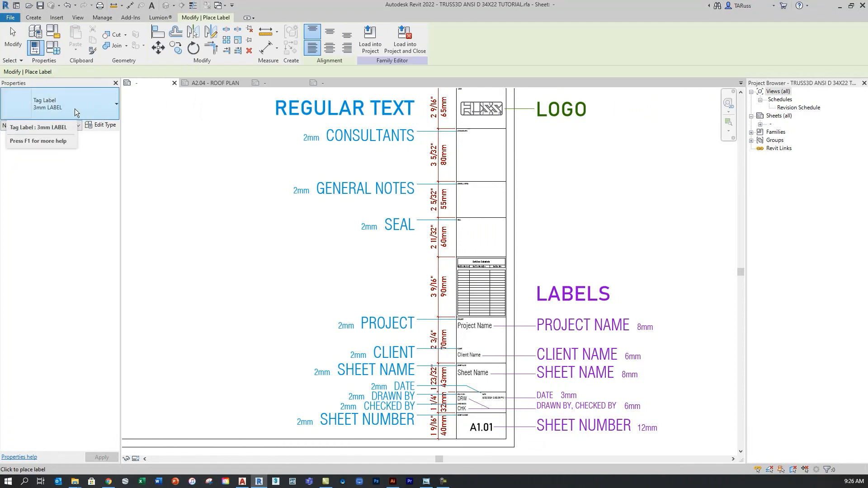
click(75, 109)
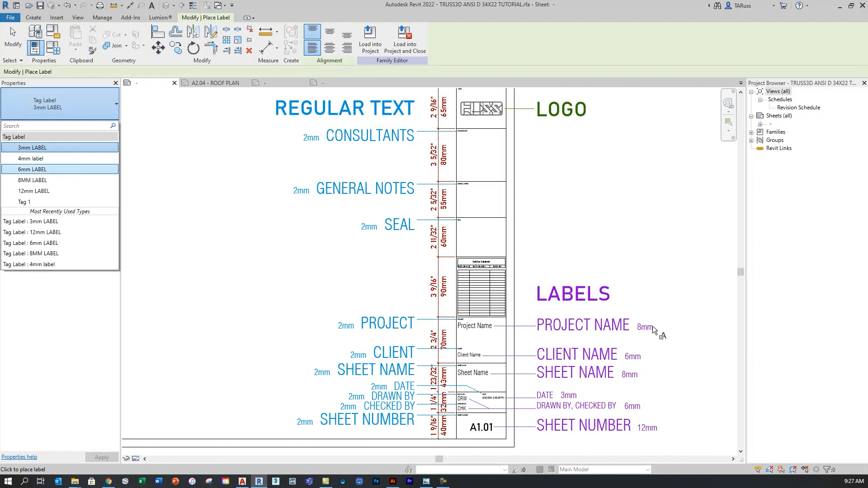
click(46, 148)
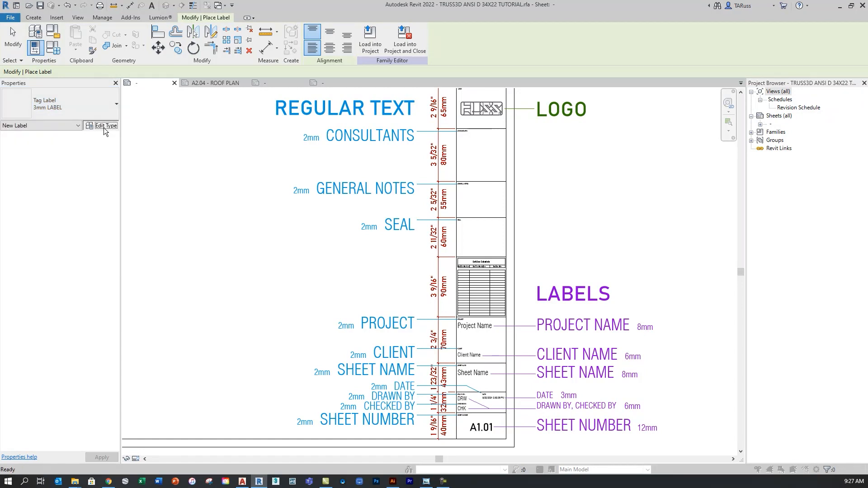
Step: Review the 12mm LABEL type's font and text size, and accept 8MM LABEL as the active label type
click(105, 127)
drag(393, 100, 349, 99)
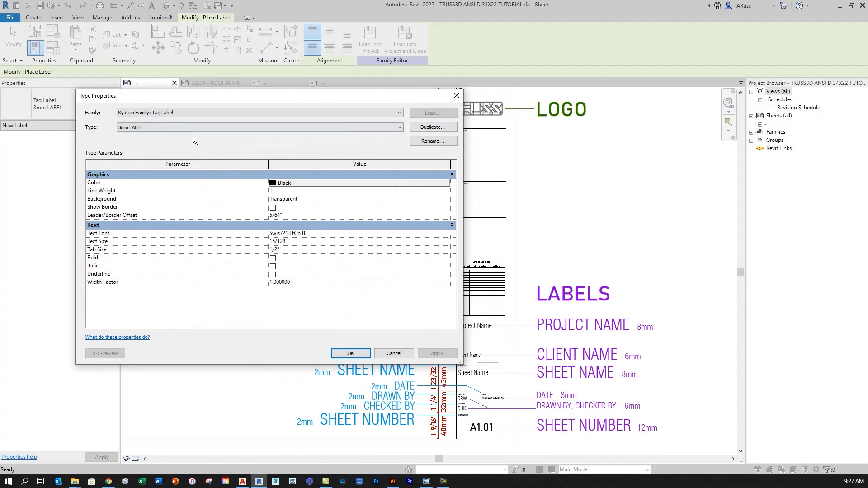
click(162, 128)
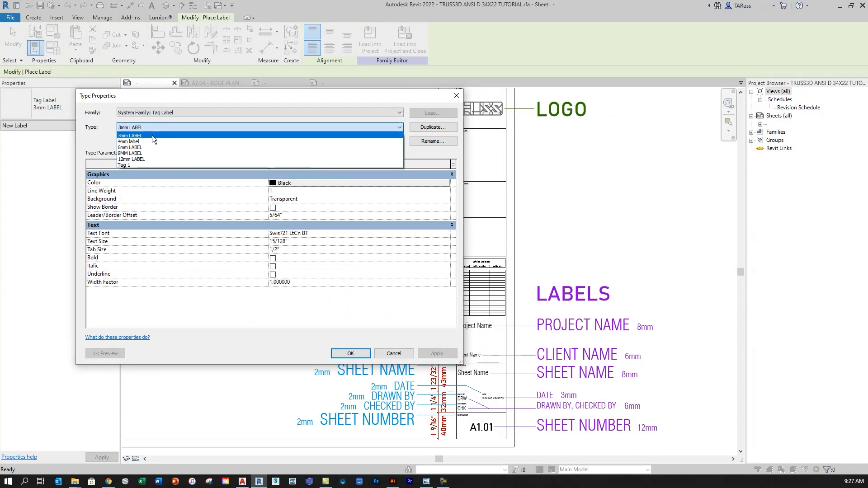
click(140, 159)
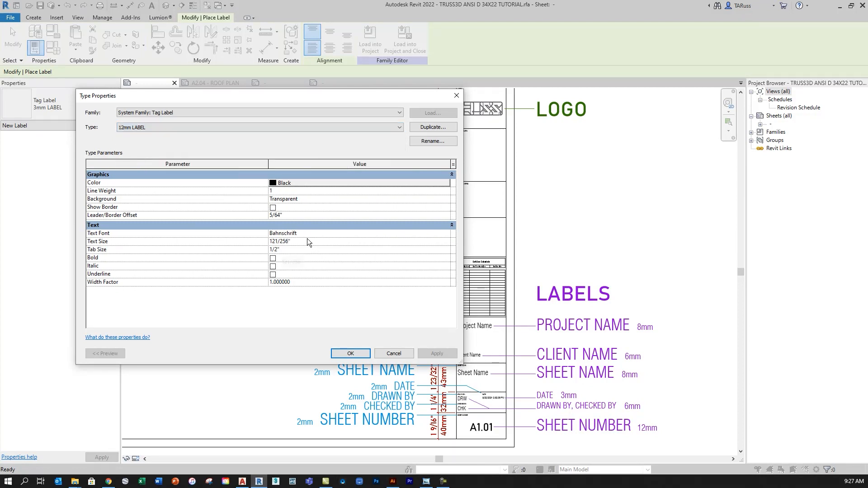
click(137, 128)
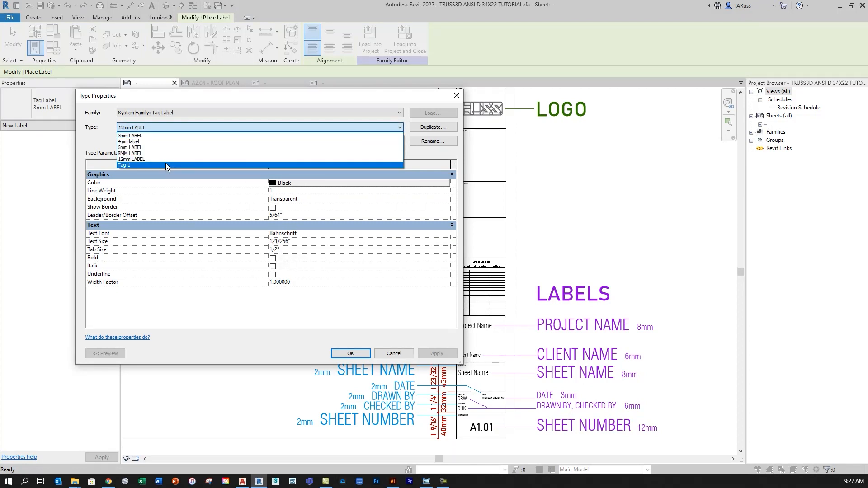
click(131, 153)
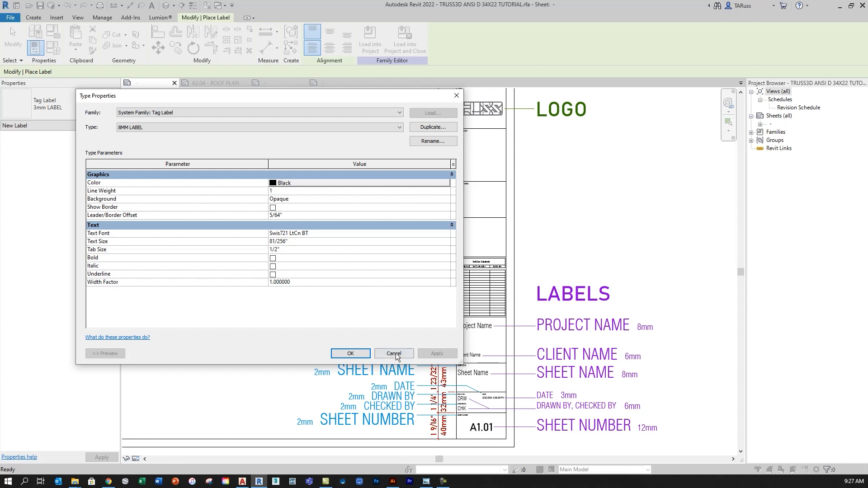
click(356, 355)
Step: Inspect the Project Name label's placement in the project cell and leave the Label command without placing a label
scroll(463, 279, up, 5)
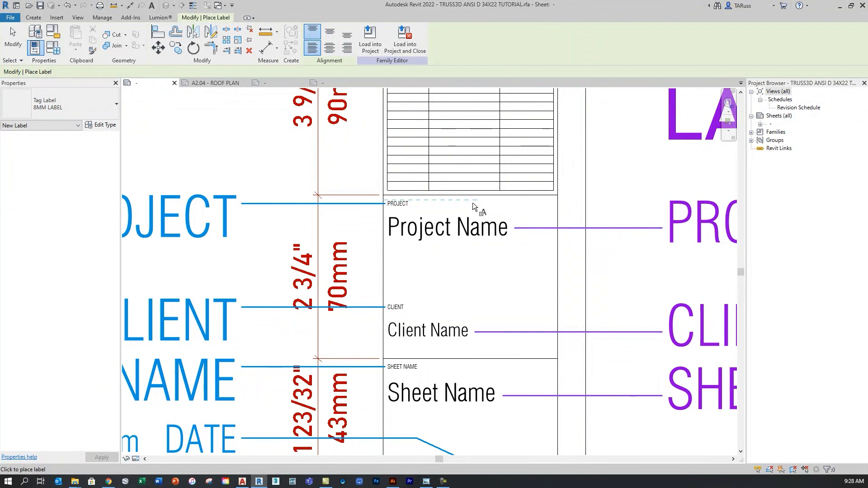
scroll(473, 207, down, 5)
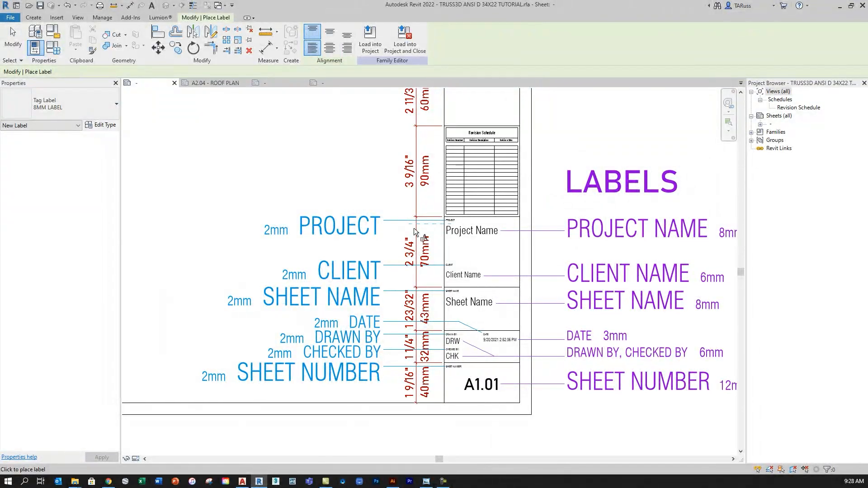
click(14, 48)
scroll(524, 188, down, 2)
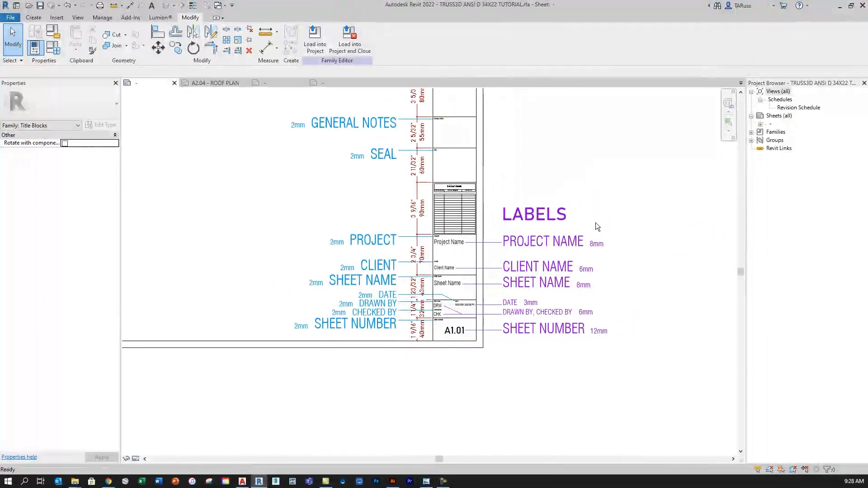
scroll(588, 242, up, 4)
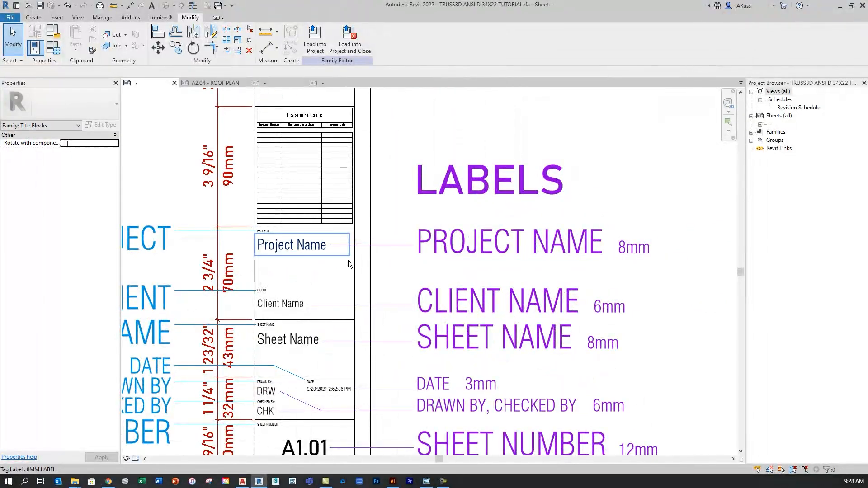
Step: Delete the existing Project Name label from the project cell of the title column
click(286, 249)
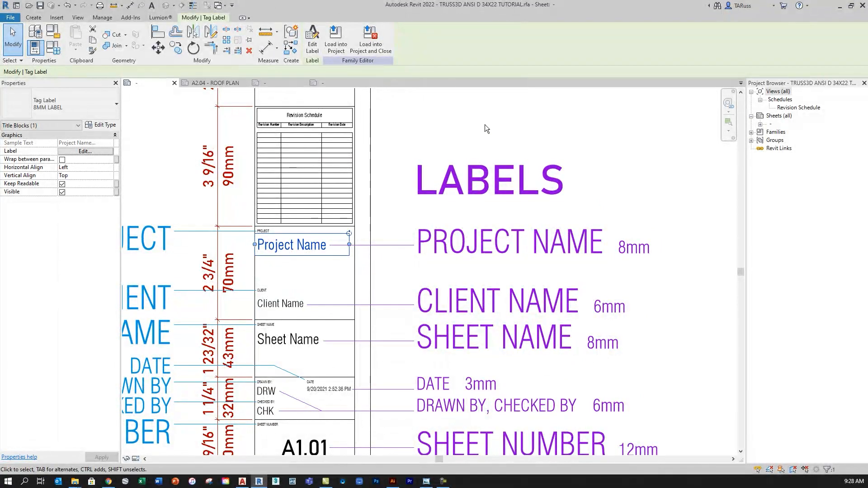
key(Escape)
scroll(316, 253, up, 2)
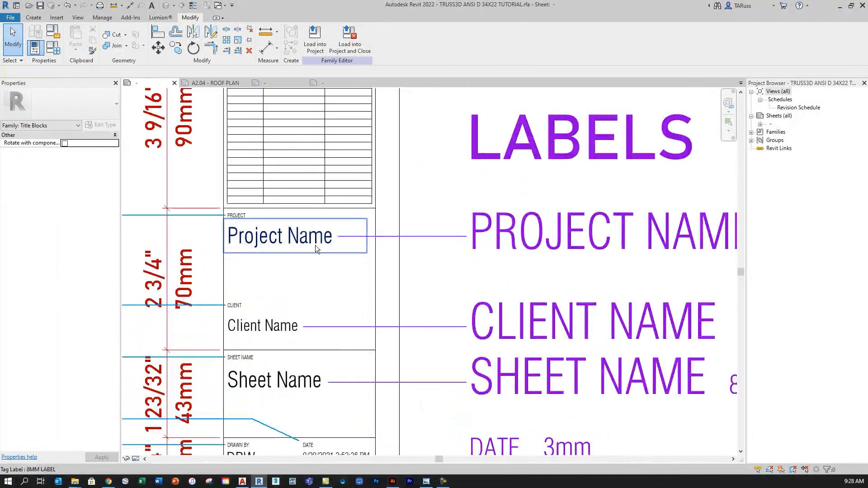
click(279, 246)
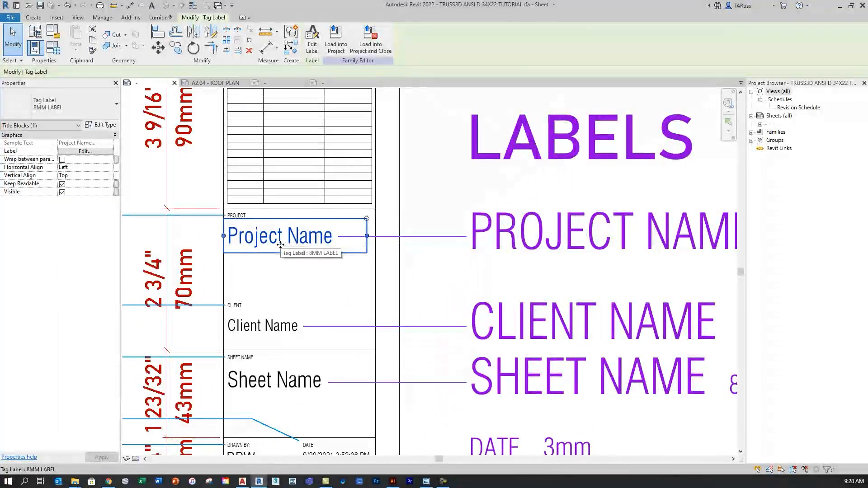
key(Delete)
Step: Start a new label of type 8MM LABEL in the project cell, just below the PROJECT heading
scroll(280, 245, down, 1)
middle_drag(364, 244, 306, 240)
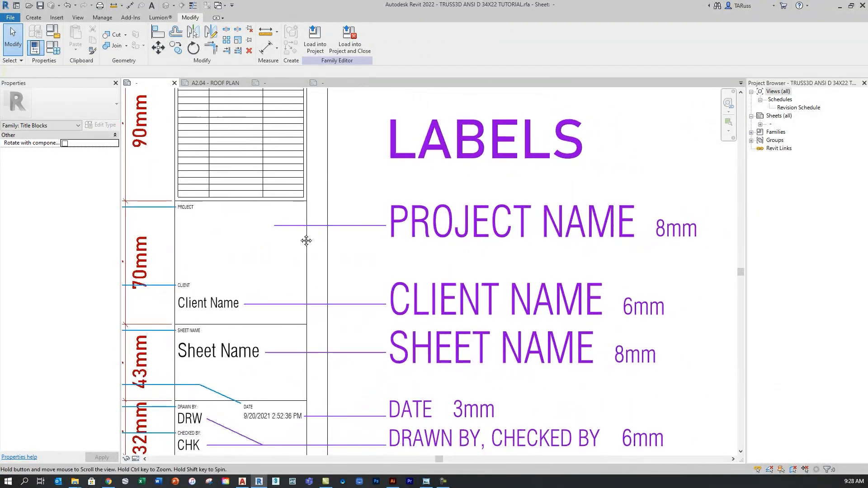
click(34, 18)
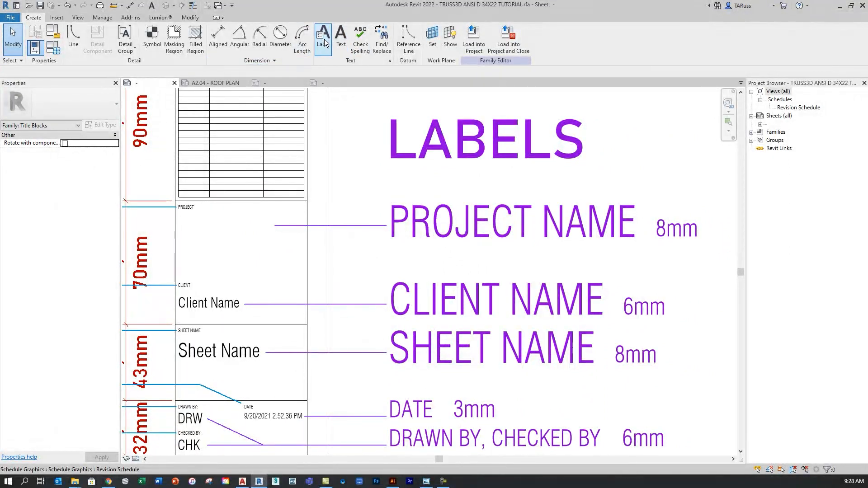
click(323, 40)
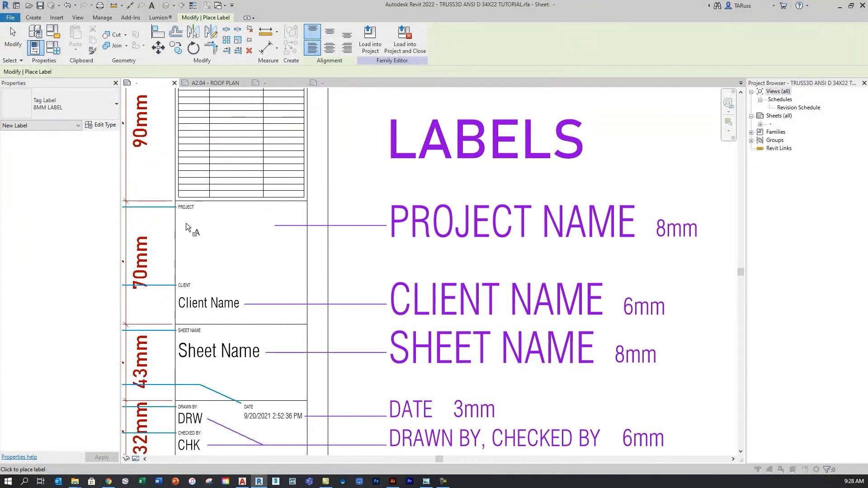
click(186, 224)
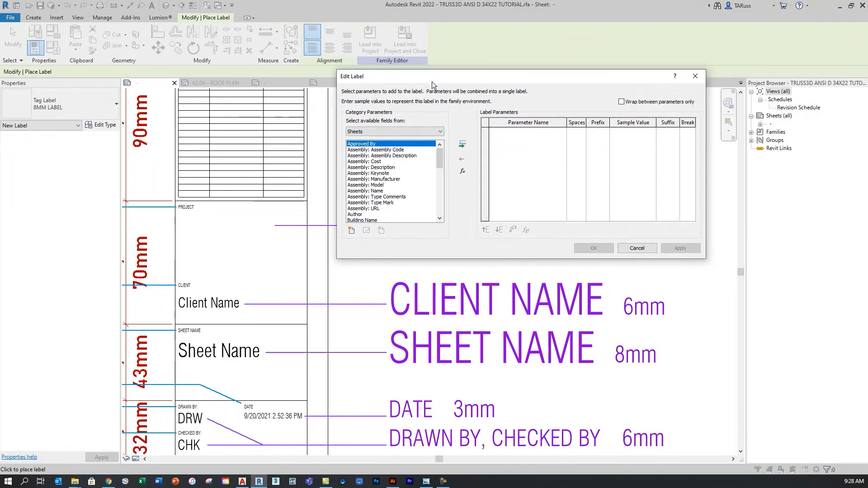
Step: Add the Client Name sheet parameter to the new label, accept it and leave the Label command
drag(432, 81, 362, 107)
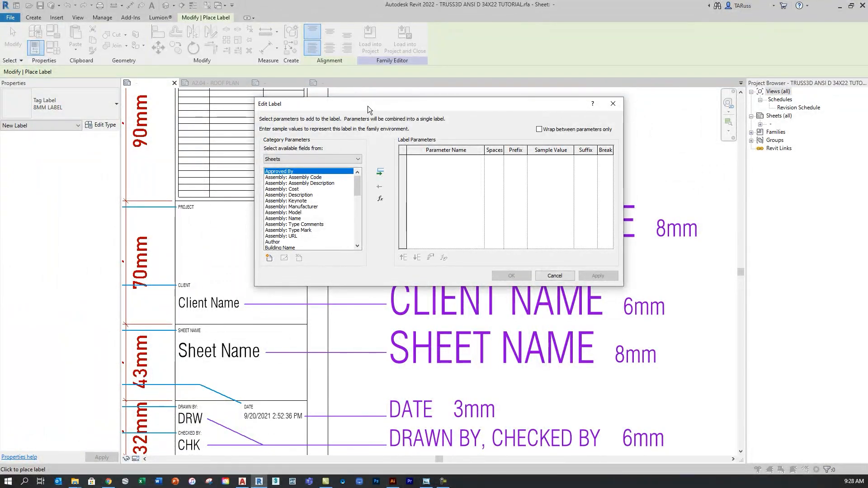
drag(367, 105, 463, 72)
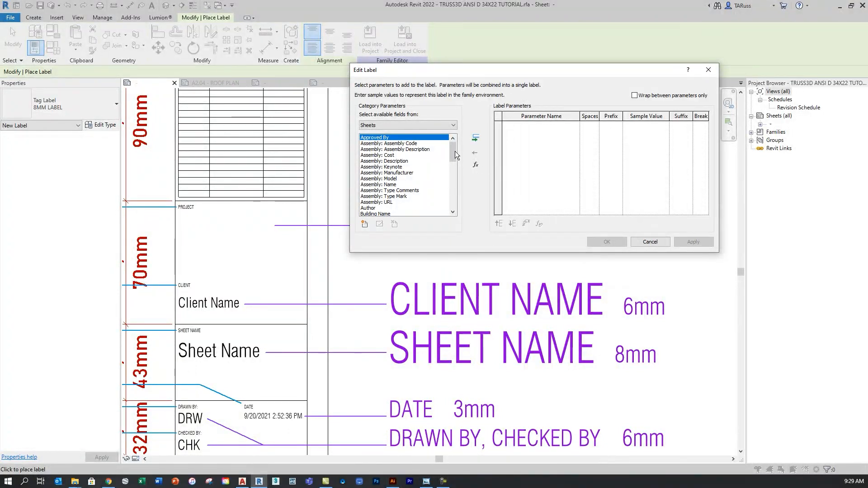
drag(453, 151, 455, 164)
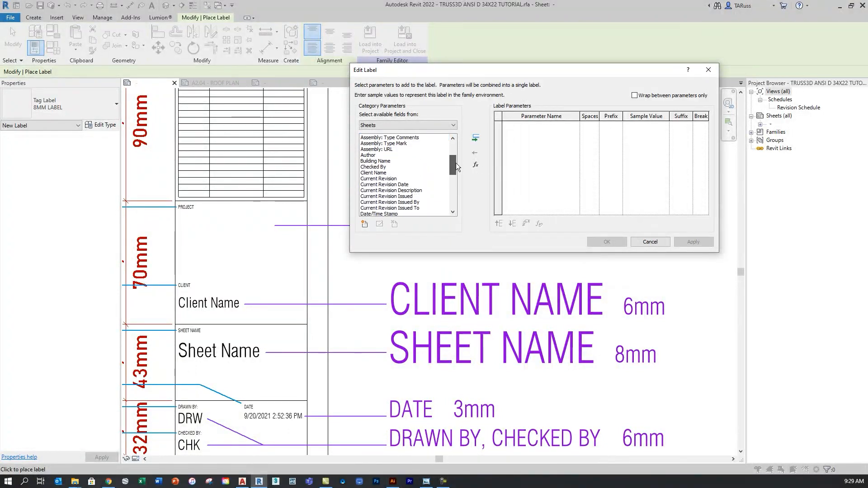
click(369, 173)
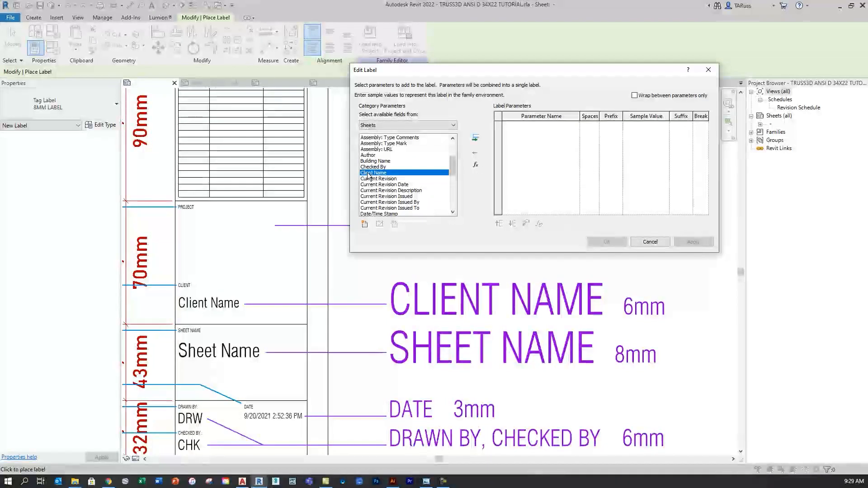
click(475, 137)
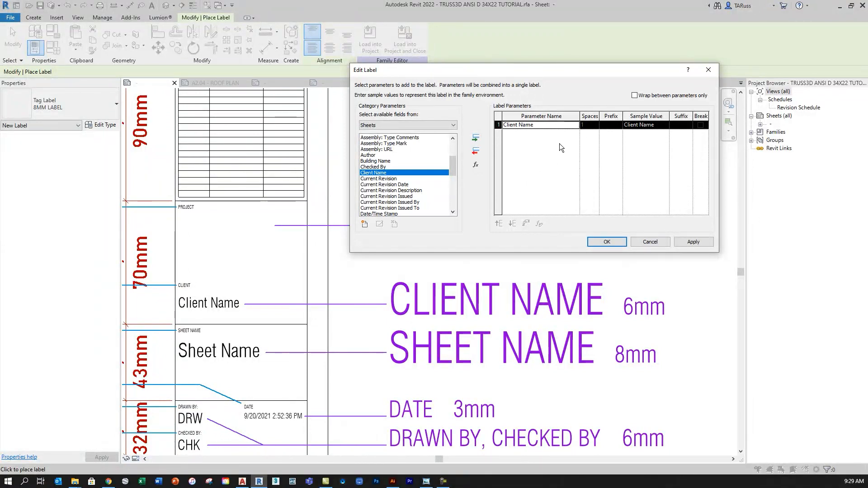
click(609, 241)
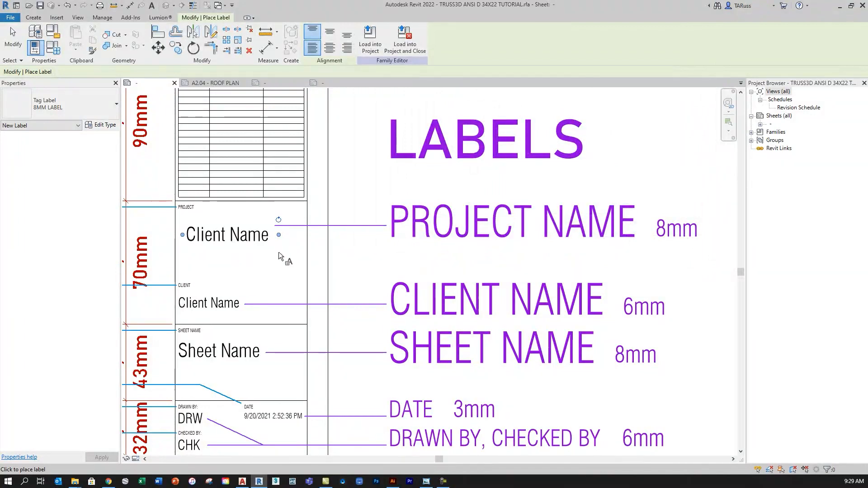
key(Escape)
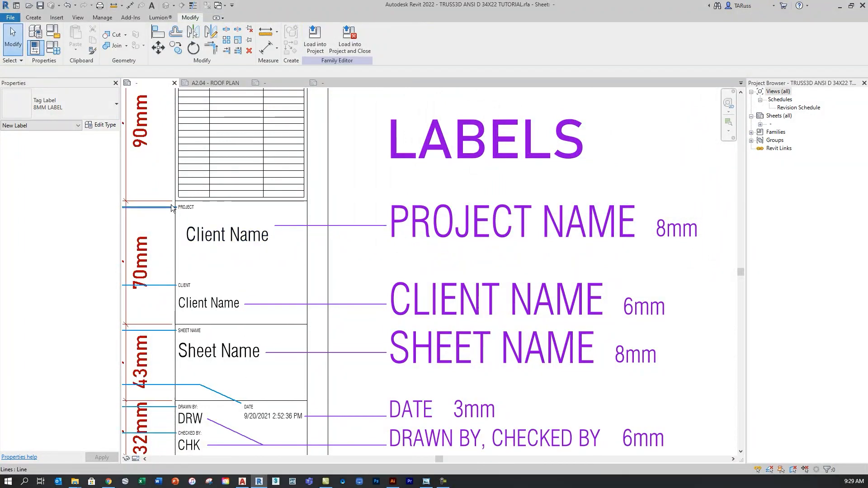
Step: Move the new 8 mm label up and left so it sits directly under the PROJECT heading, aligned with it
scroll(171, 204, up, 4)
click(260, 283)
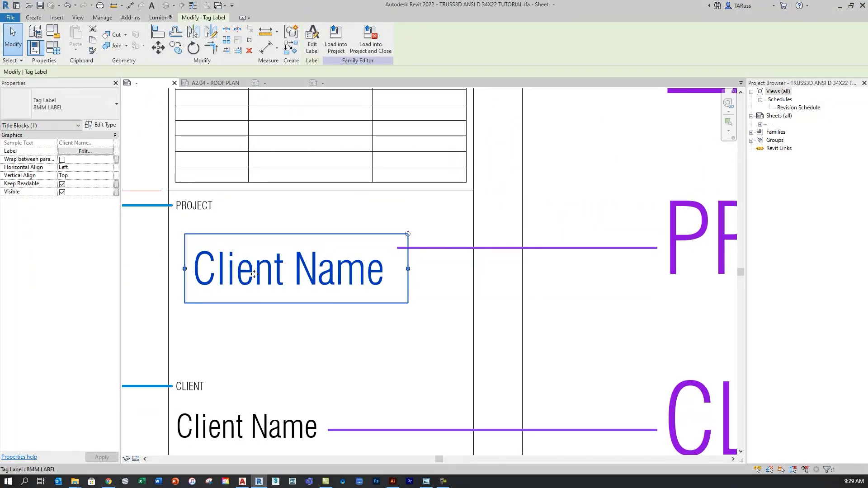
drag(262, 285, 242, 262)
scroll(248, 184, down, 3)
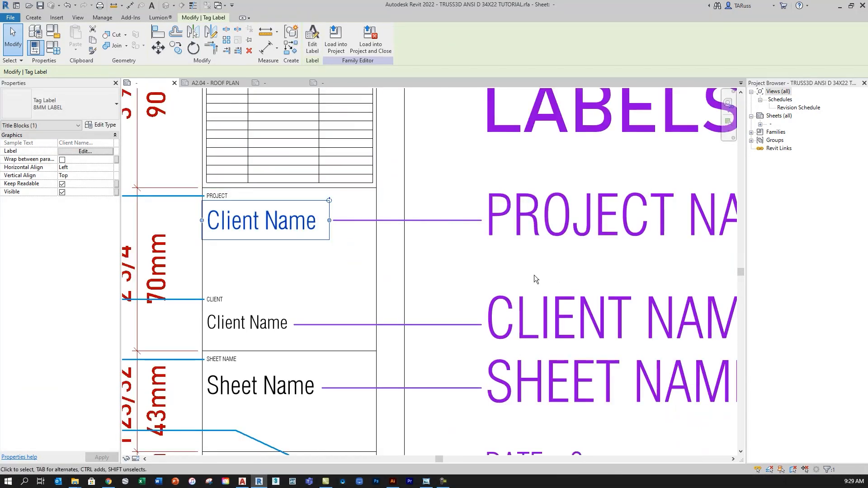
scroll(370, 172, down, 3)
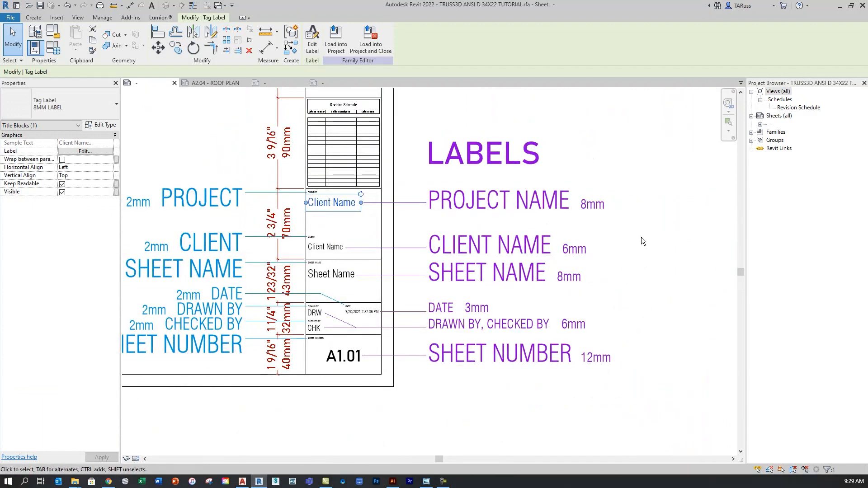
click(660, 240)
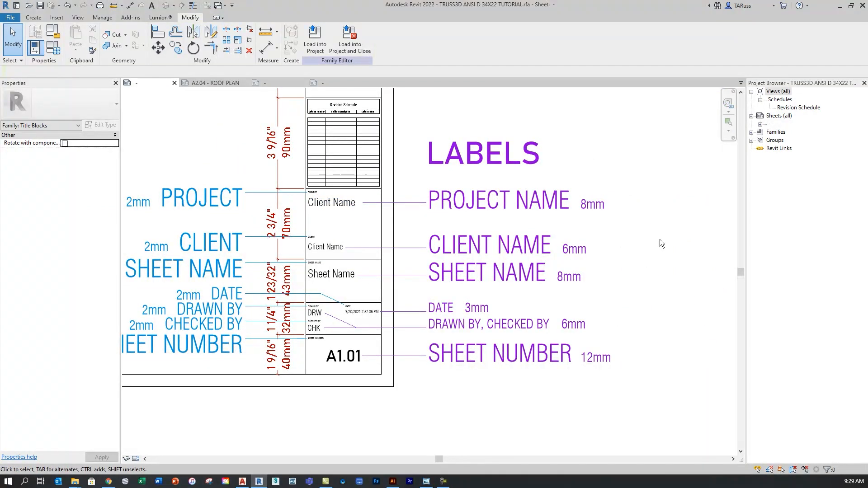
Step: Review the parameter assigned to the 8 mm label in the project cell and close its label settings without changes
scroll(348, 188, up, 5)
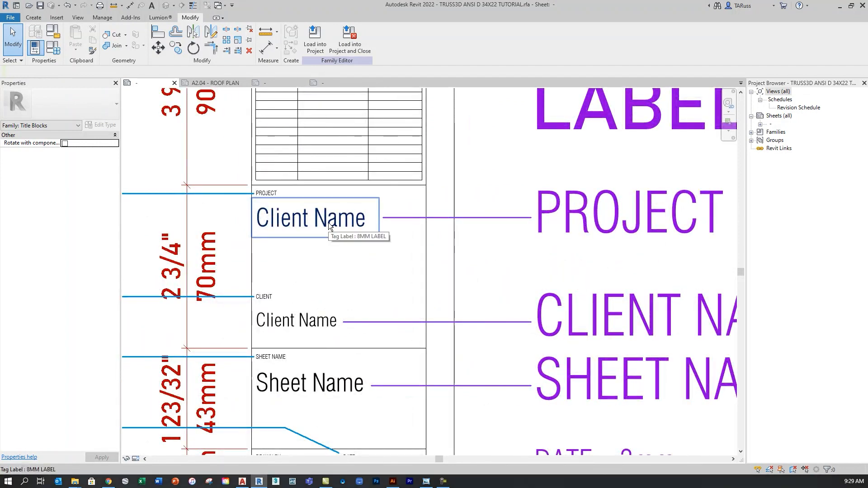
click(323, 227)
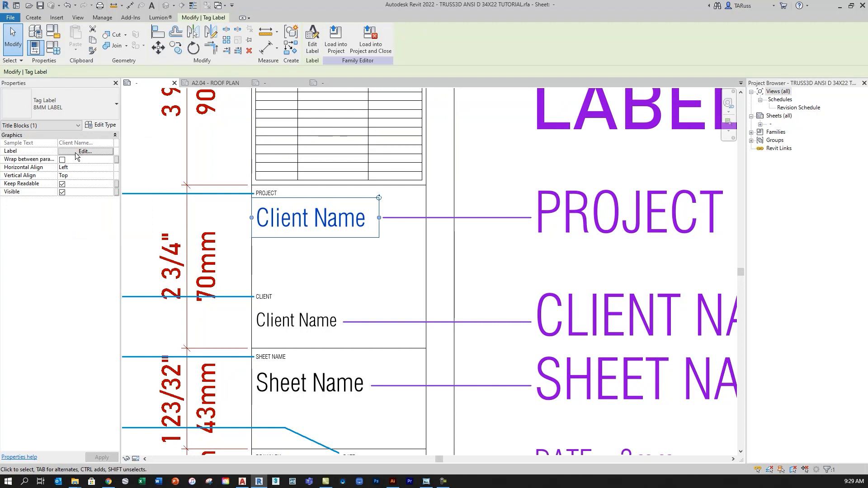
click(77, 152)
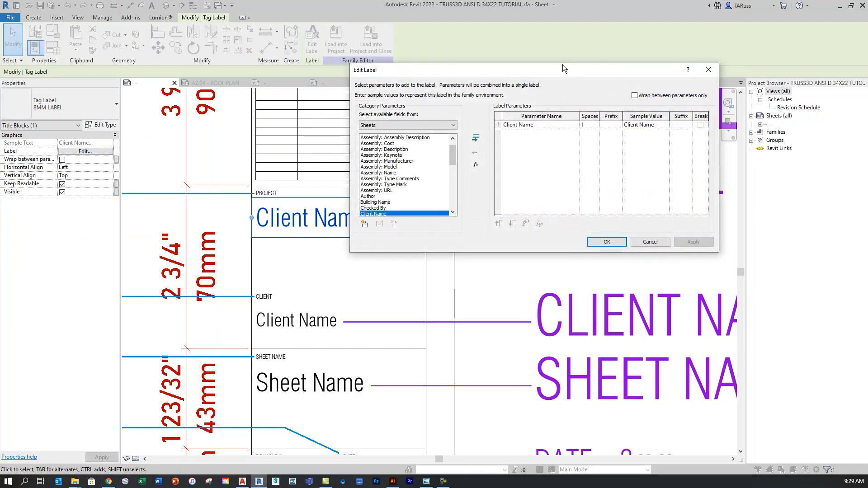
drag(563, 68, 654, 119)
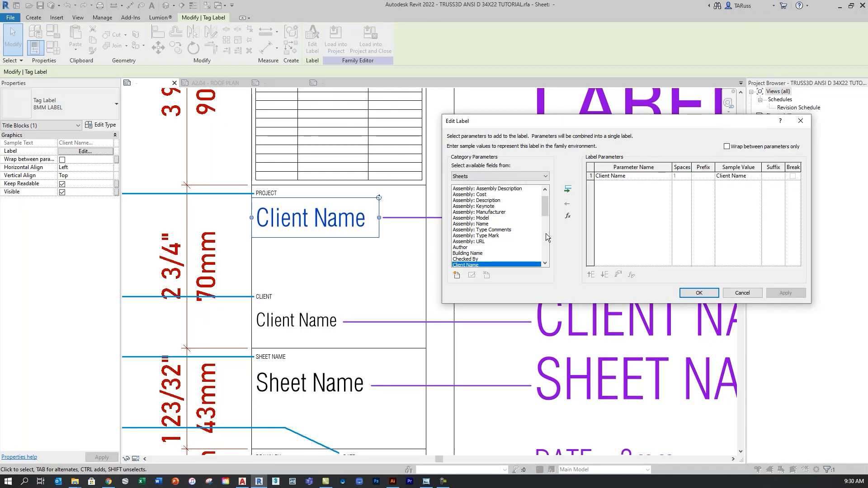
click(700, 292)
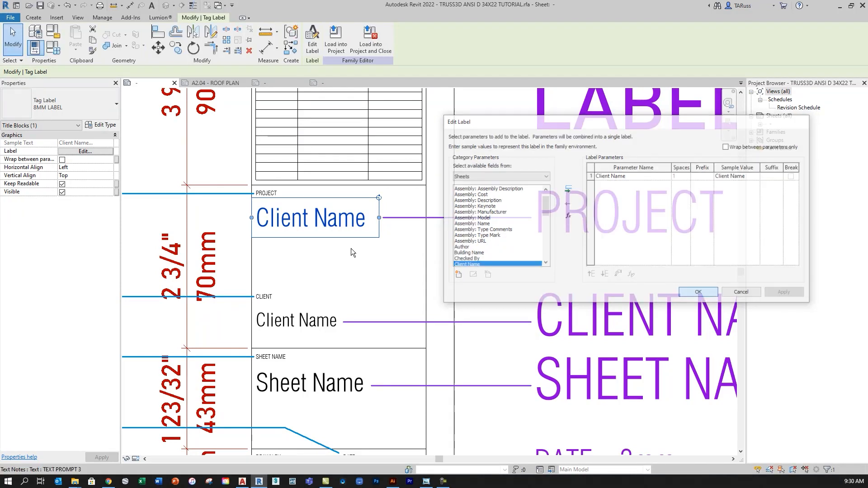
scroll(364, 157, down, 2)
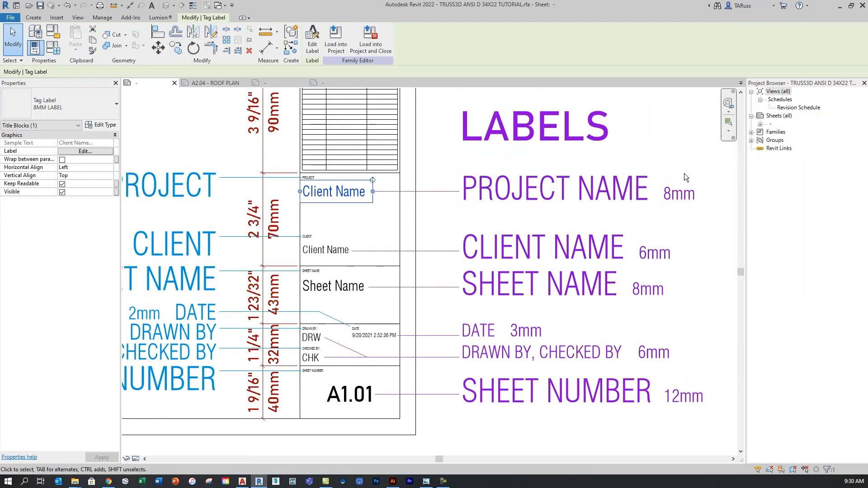
click(717, 229)
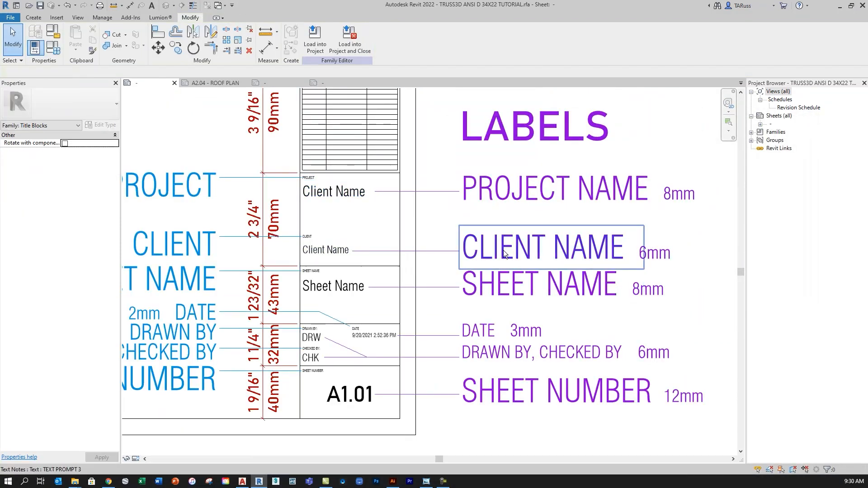
Step: Remove the Client Name parameter from the 8 mm label under the PROJECT heading
scroll(344, 251, up, 2)
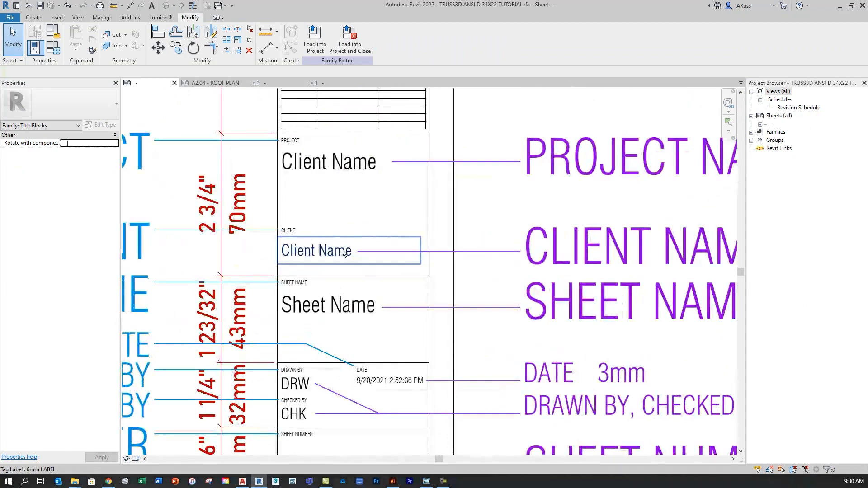
scroll(344, 252, down, 3)
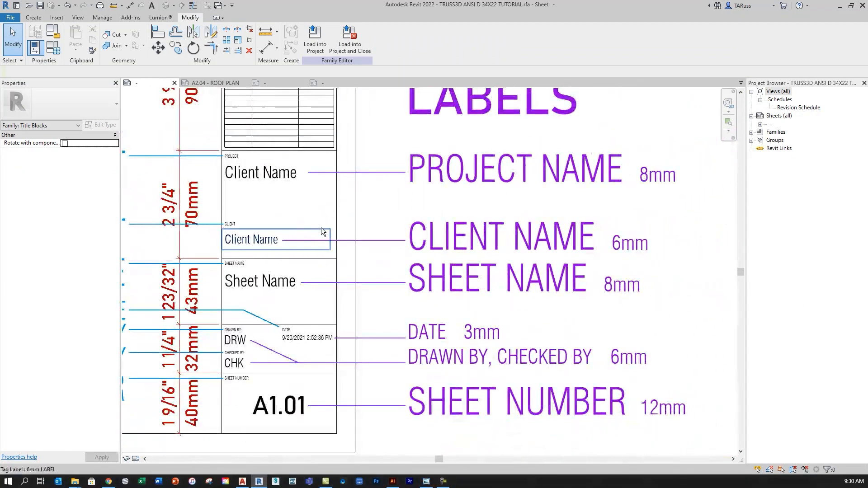
scroll(323, 232, up, 1)
click(244, 165)
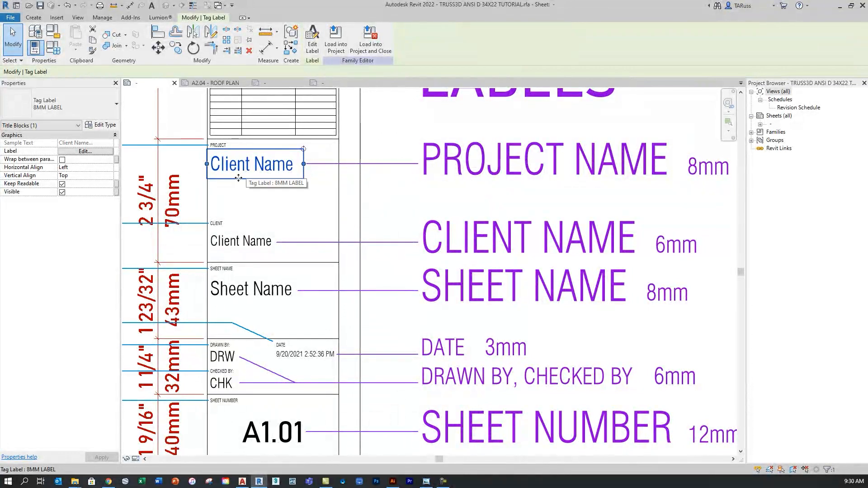
click(80, 153)
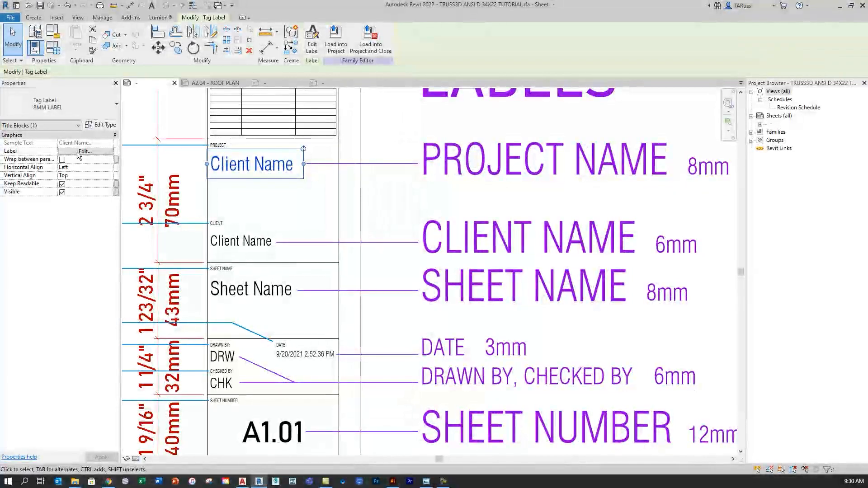
key(ctrl)
key(ctrl)
key(ctrl)
click(77, 152)
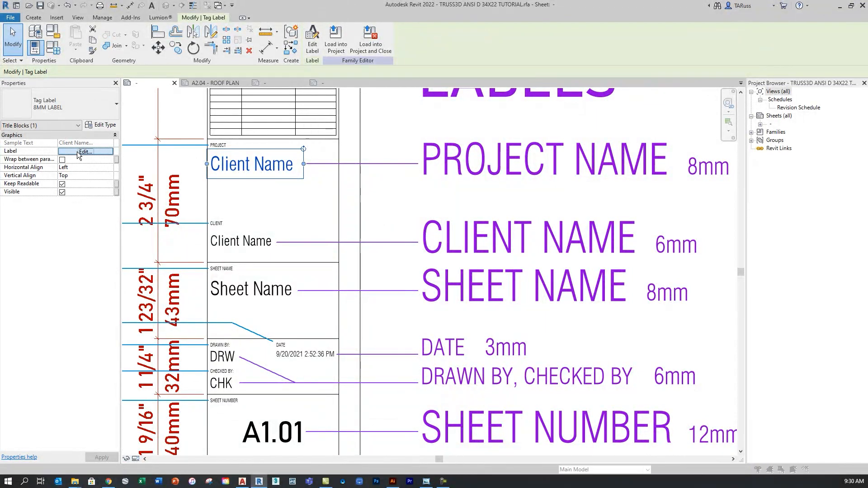
click(613, 176)
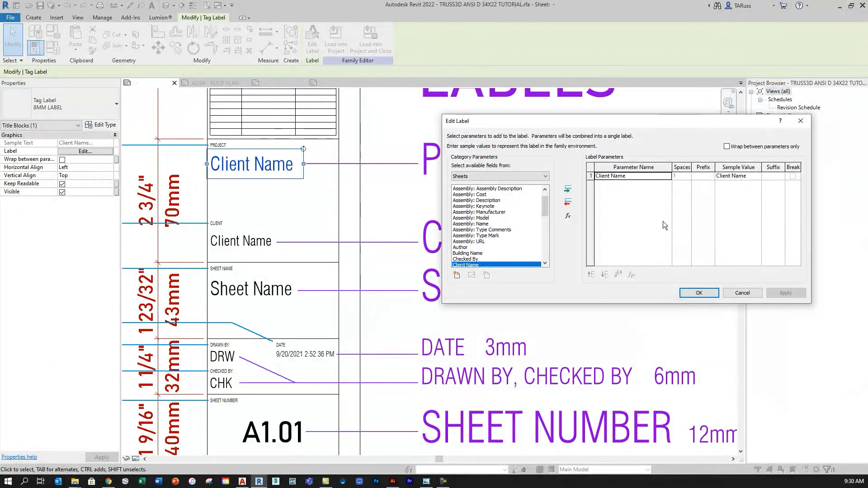
click(568, 205)
Step: Add the Project Name sheet parameter to the label under the PROJECT heading and accept the edit
scroll(495, 239, down, 4)
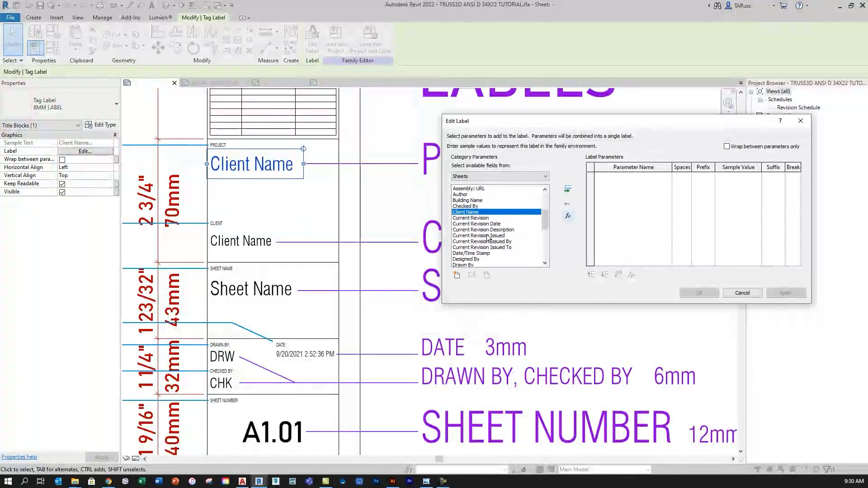
scroll(493, 237, down, 5)
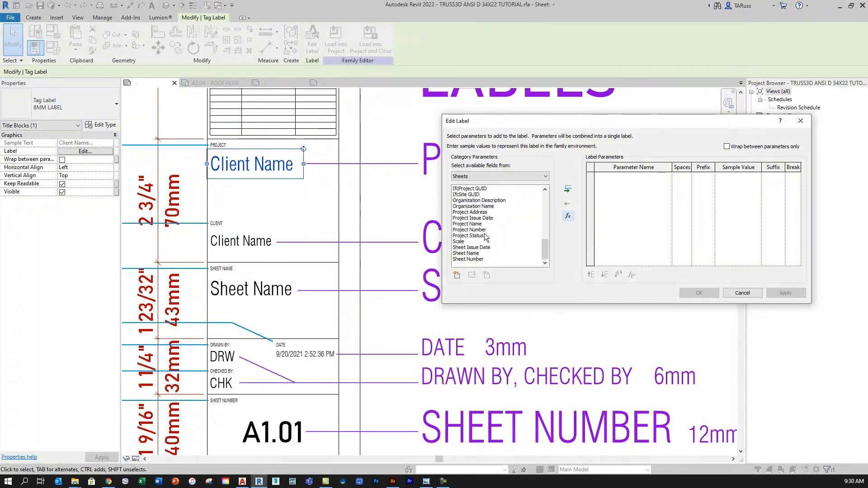
click(468, 224)
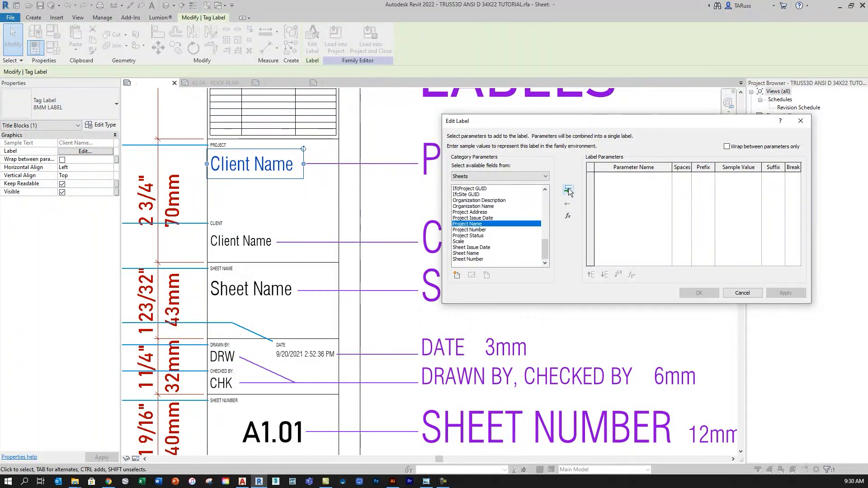
click(568, 189)
click(699, 293)
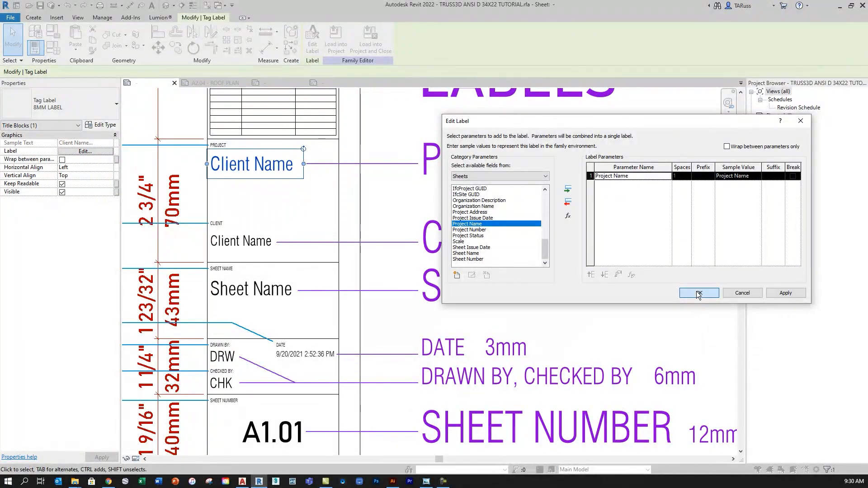
Step: Widen the 8 mm project label's text box so Project Name fits on a single line
scroll(302, 174, down, 2)
scroll(304, 172, up, 4)
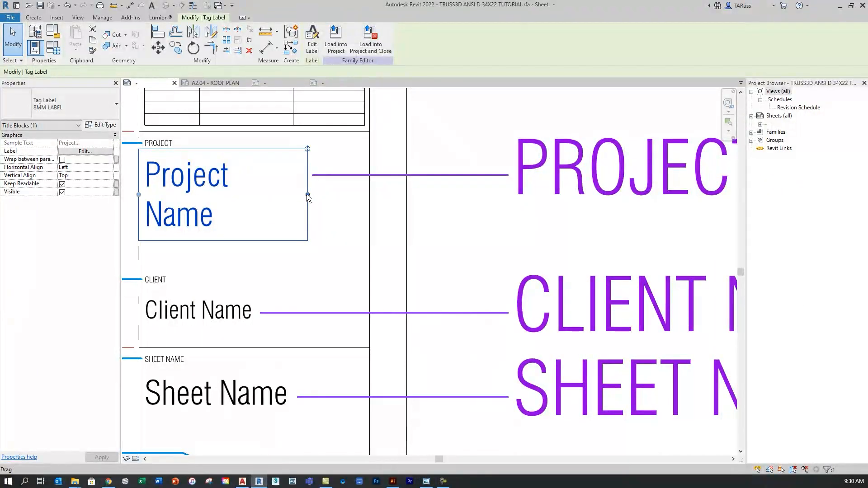
drag(308, 195, 321, 195)
scroll(330, 195, down, 1)
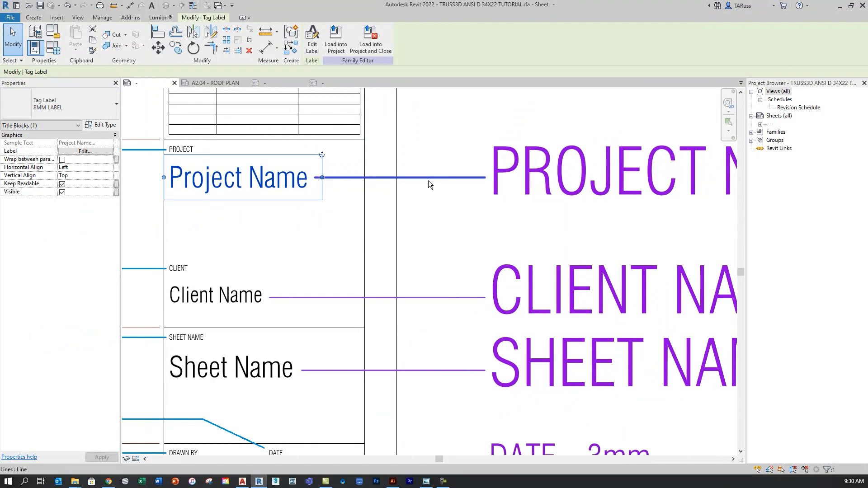
click(286, 206)
Step: Examine the client, sheet name, date, drawn by, checked by and sheet number labels and their annotated text sizes
scroll(219, 165, down, 1)
scroll(222, 169, down, 1)
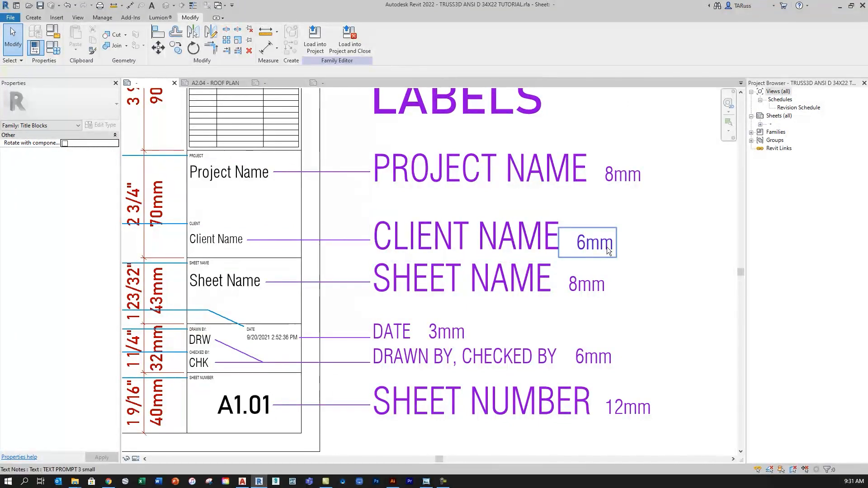
middle_drag(297, 321, 337, 247)
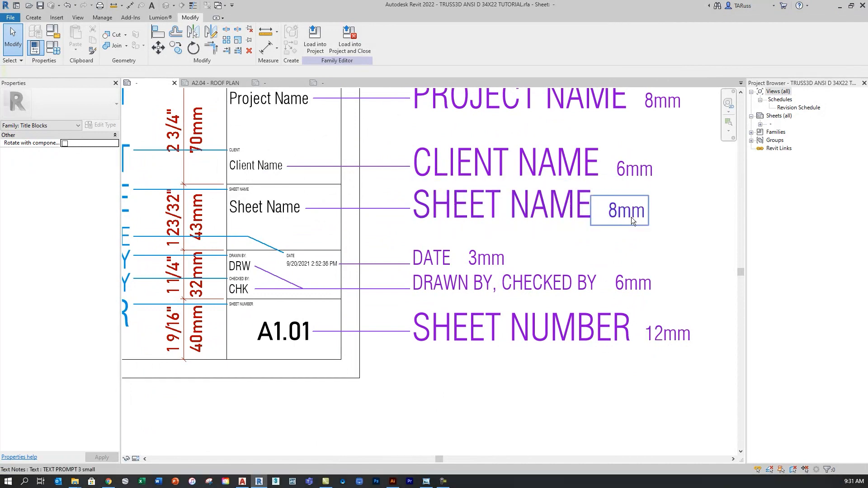
scroll(373, 407, up, 1)
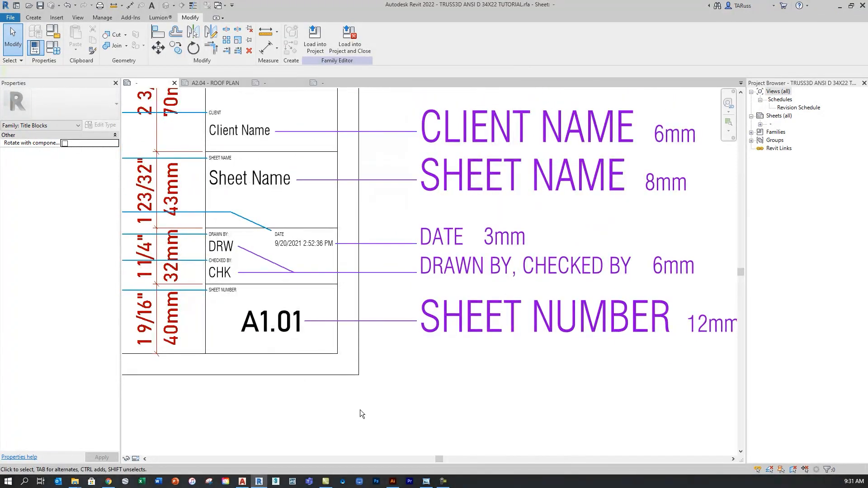
middle_drag(360, 410, 293, 408)
middle_drag(289, 318, 316, 317)
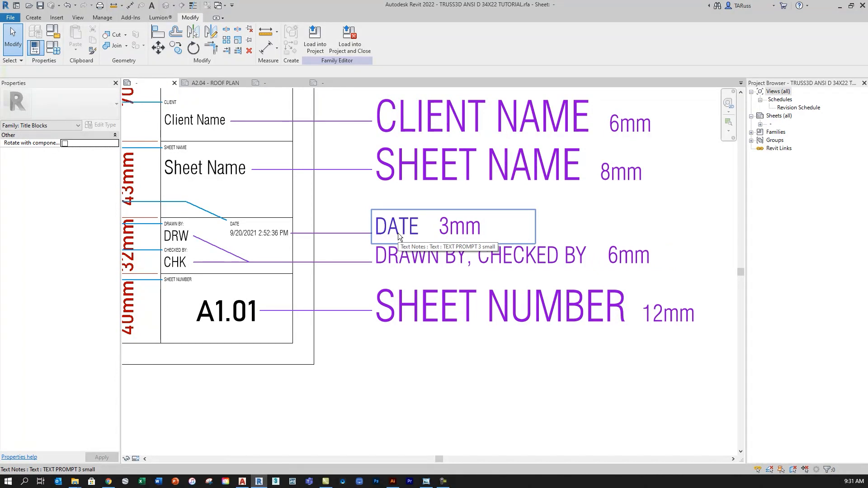
scroll(384, 271, down, 2)
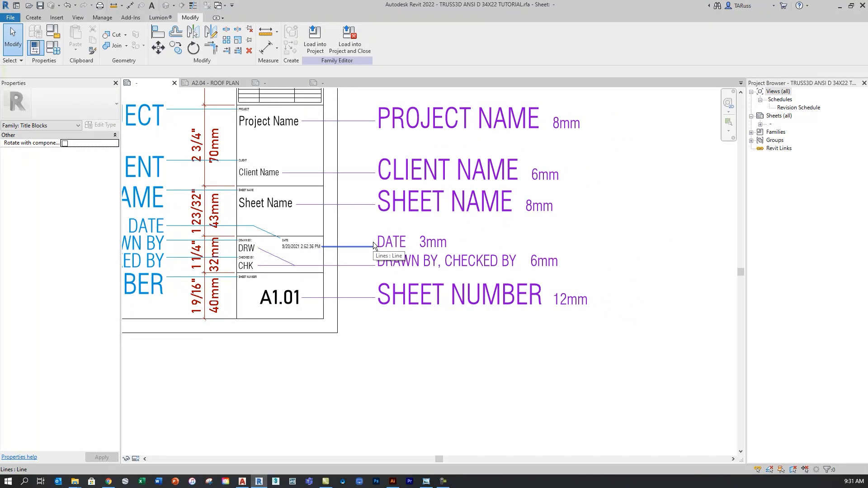
scroll(314, 233, up, 2)
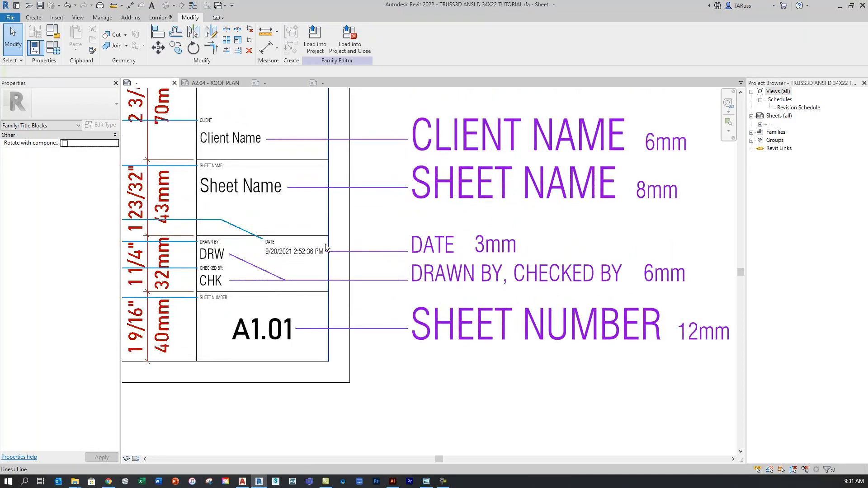
scroll(342, 252, down, 3)
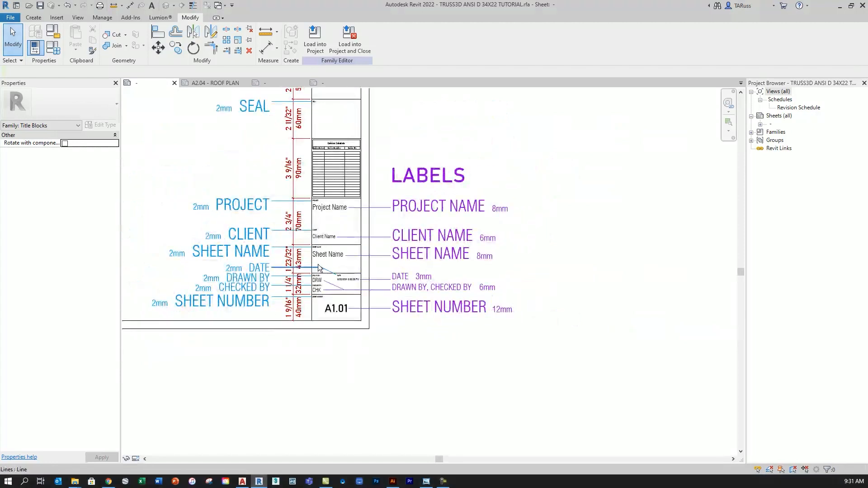
scroll(318, 267, up, 3)
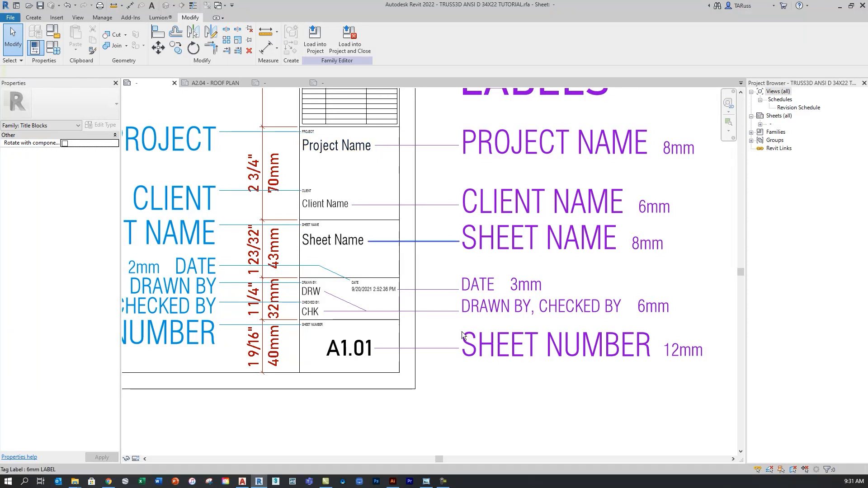
middle_drag(527, 390, 533, 332)
scroll(534, 333, up, 4)
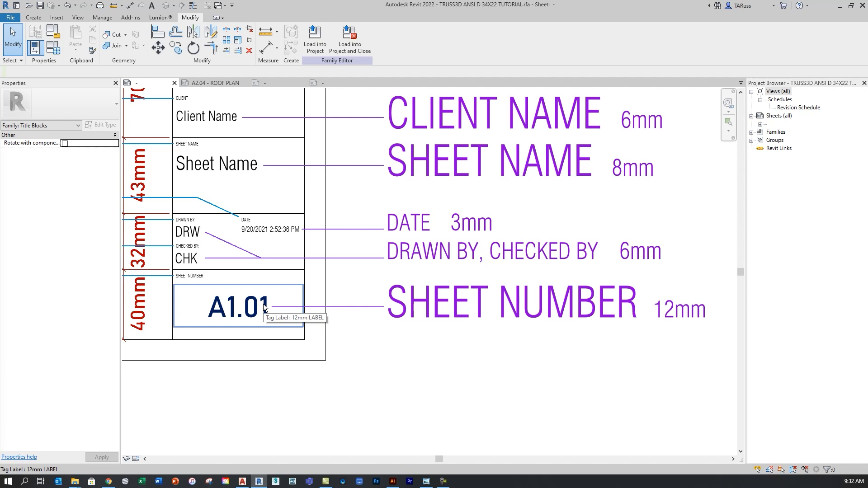
scroll(406, 318, down, 3)
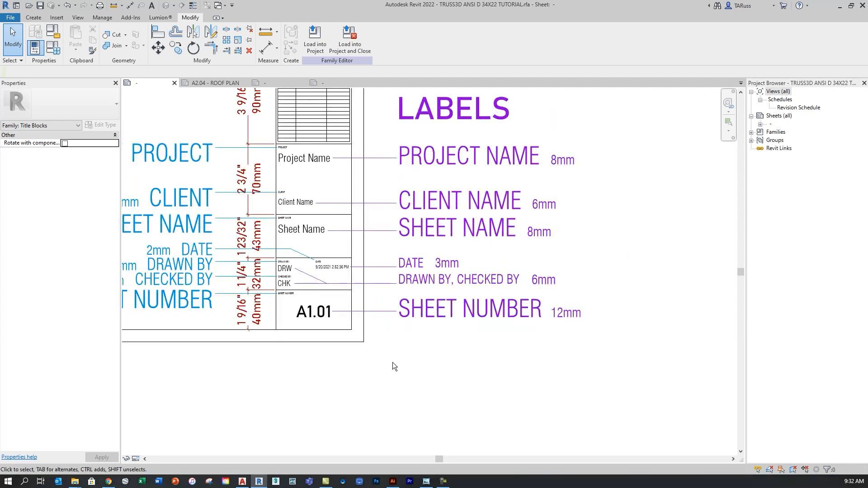
middle_drag(569, 244, 599, 326)
scroll(630, 283, down, 2)
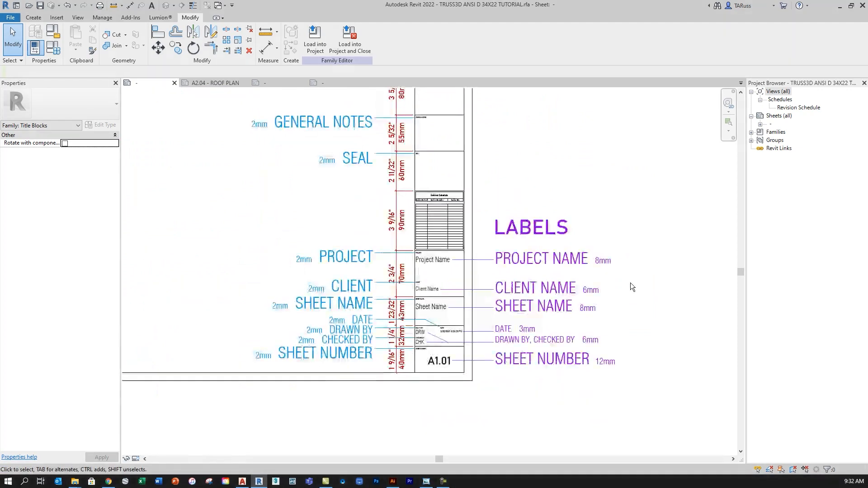
scroll(663, 287, down, 3)
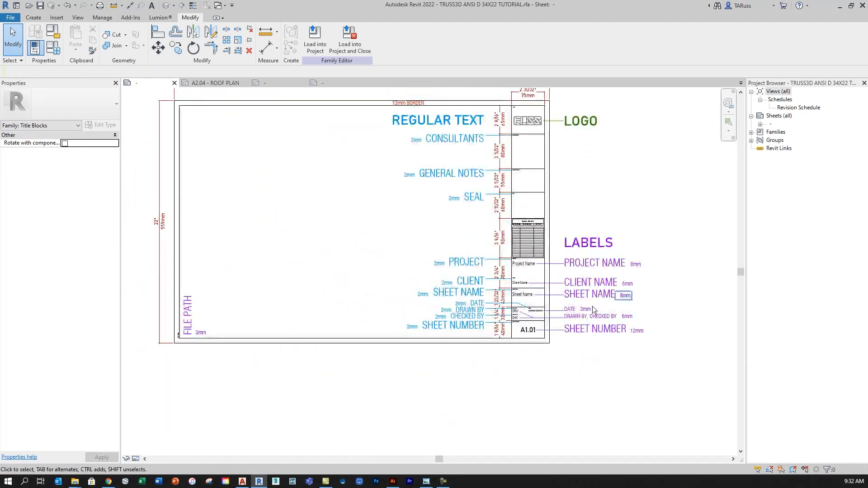
Step: Examine the vertical File Path label at the sheet border's lower corner and the overall title block layout
scroll(166, 325, up, 2)
scroll(203, 344, up, 4)
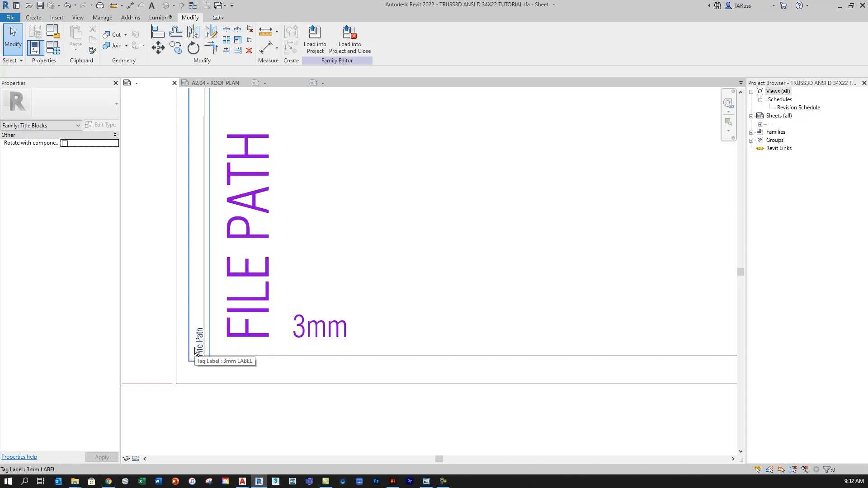
scroll(286, 299, down, 2)
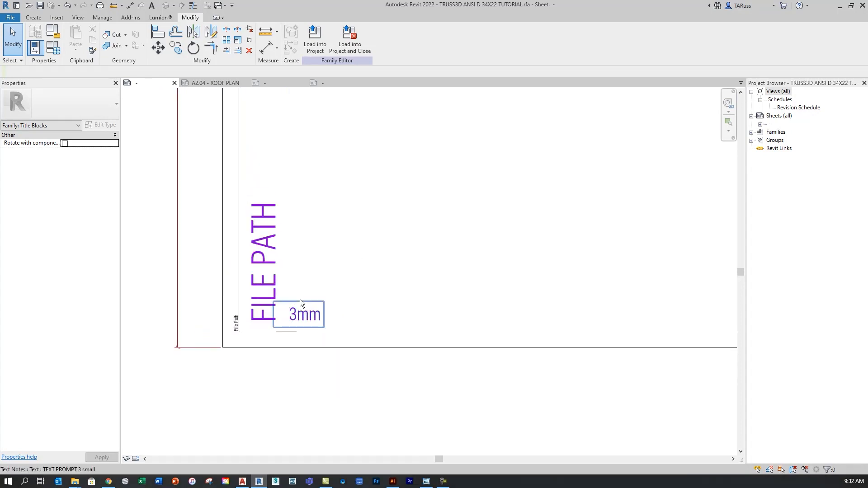
scroll(377, 261, down, 5)
middle_drag(421, 277, 313, 416)
scroll(375, 342, up, 1)
middle_drag(375, 342, 338, 337)
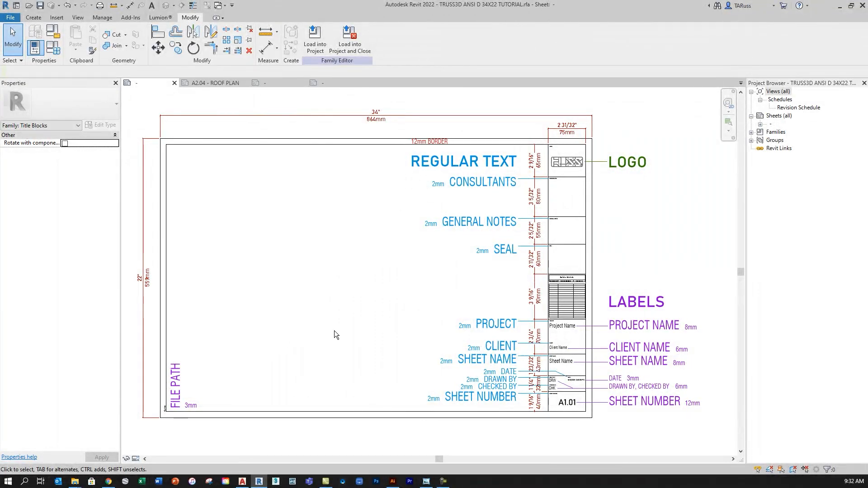
Step: Review the available import options and inspect the PDF logo image in the title column's top cell
scroll(610, 142, up, 5)
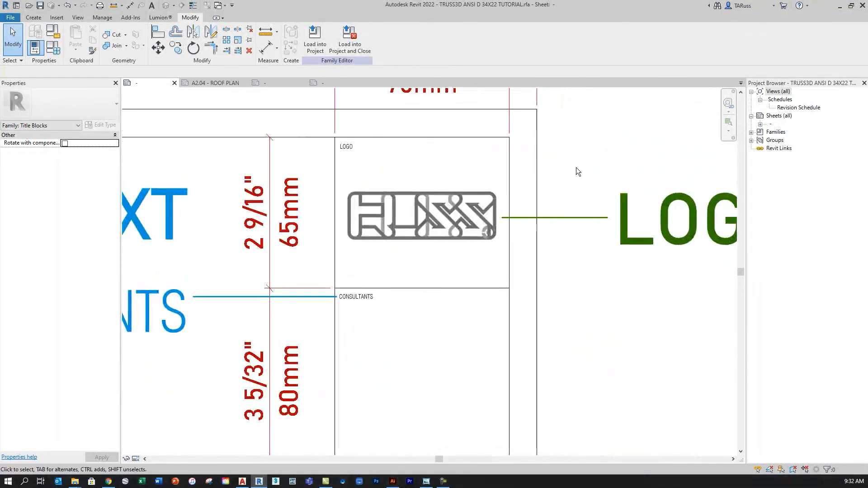
middle_drag(576, 167, 523, 235)
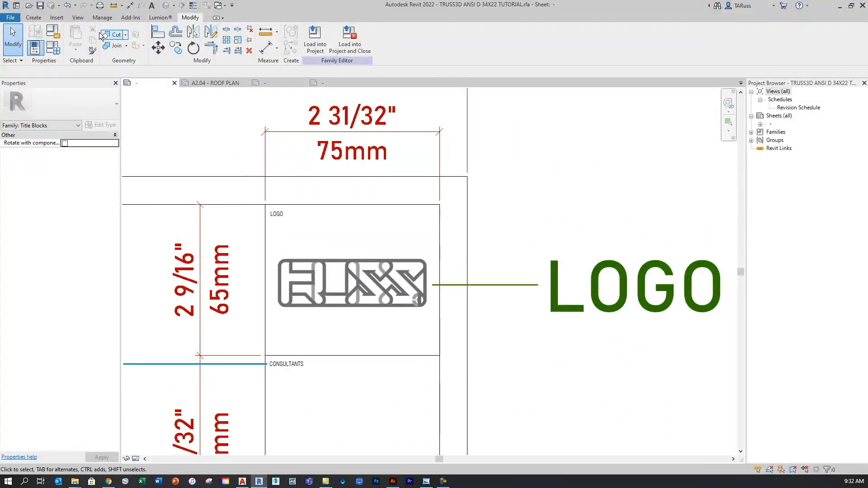
click(55, 20)
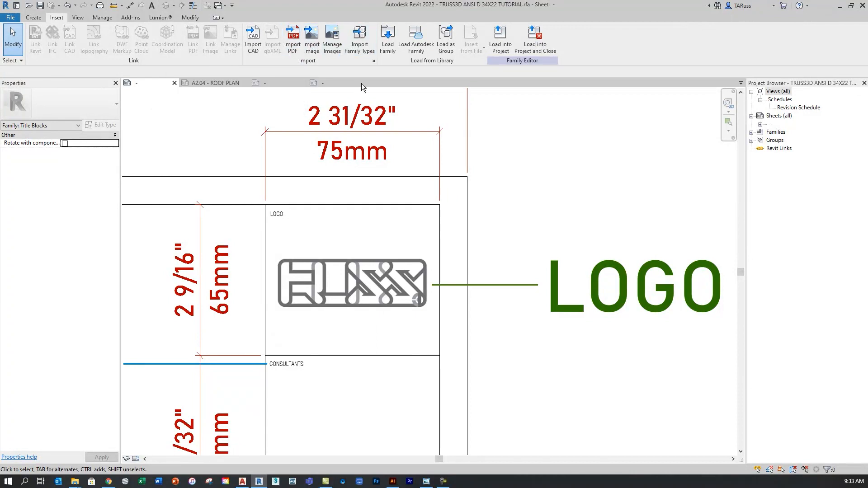
click(370, 306)
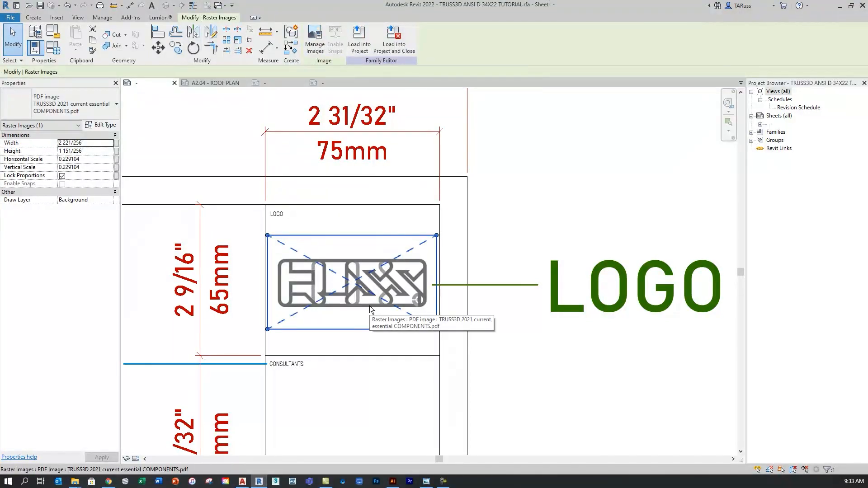
click(530, 180)
click(360, 269)
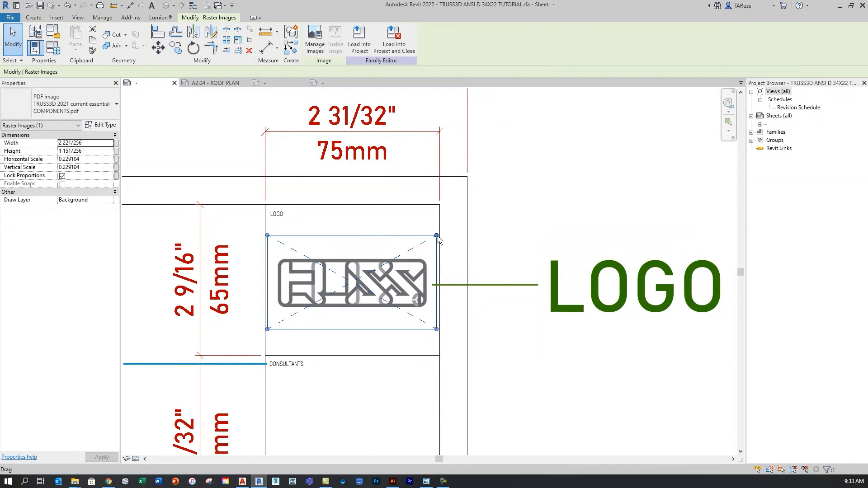
click(512, 212)
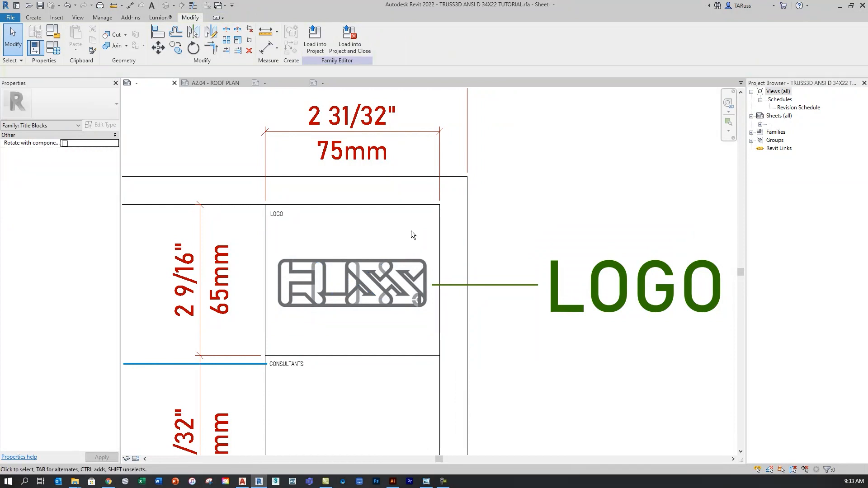
Step: Delete the 2 mm LOGO heading text from the logo cell
click(282, 216)
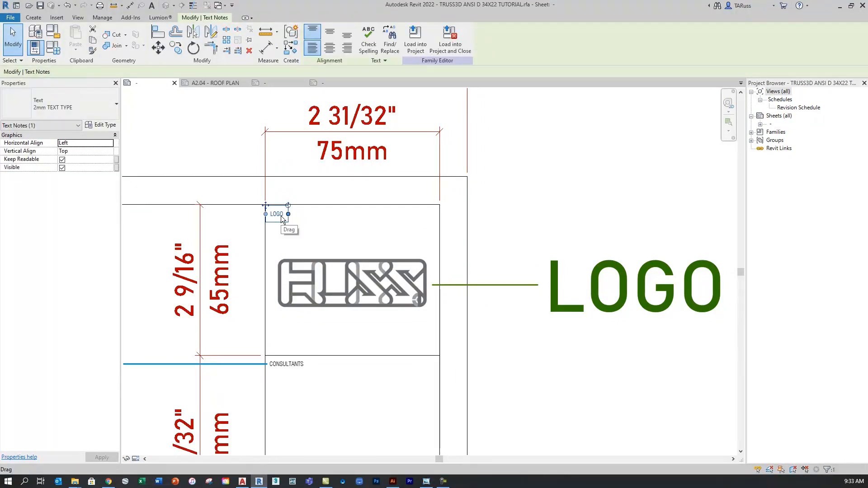
key(Delete)
scroll(384, 162, down, 5)
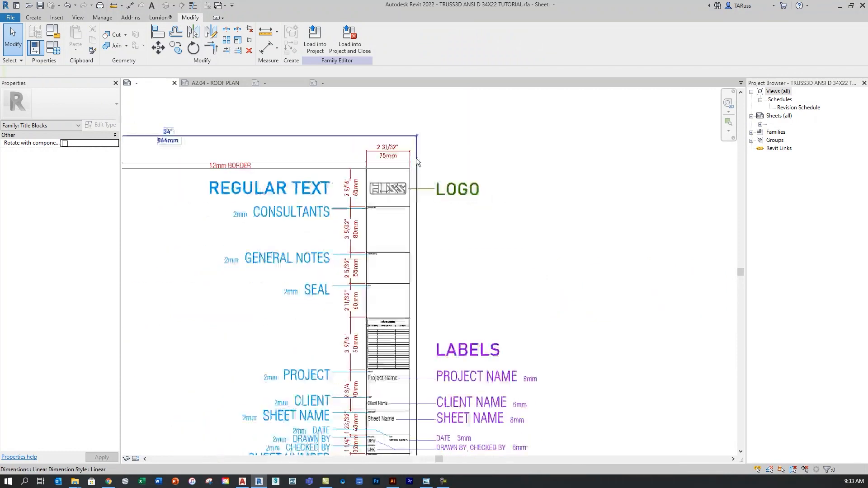
middle_drag(436, 230, 595, 232)
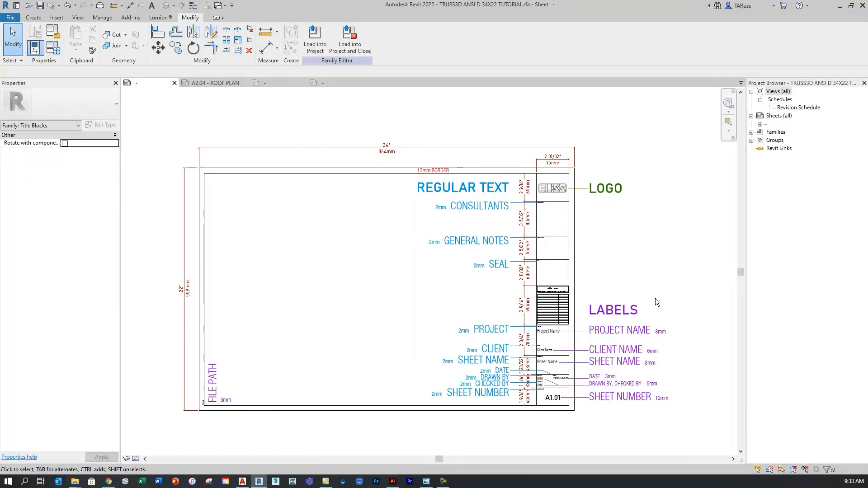
Step: Delete the existing revision schedule from the 90 mm cell above the project cell
scroll(570, 310, up, 2)
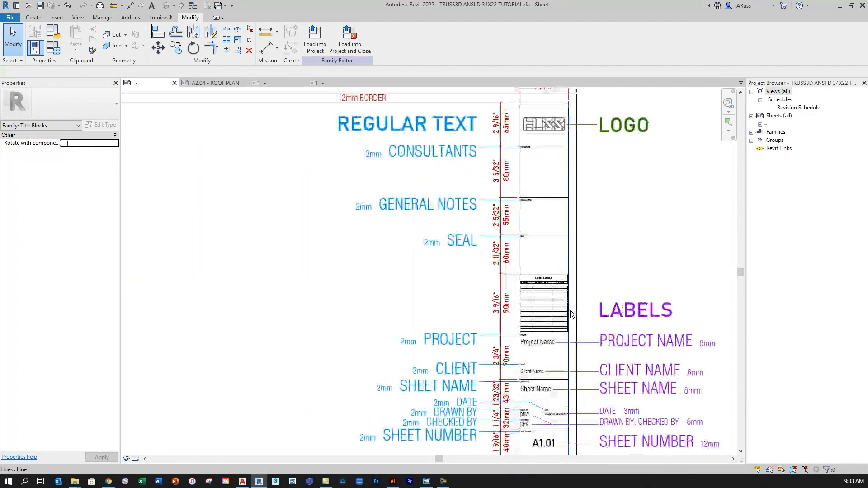
scroll(571, 310, up, 4)
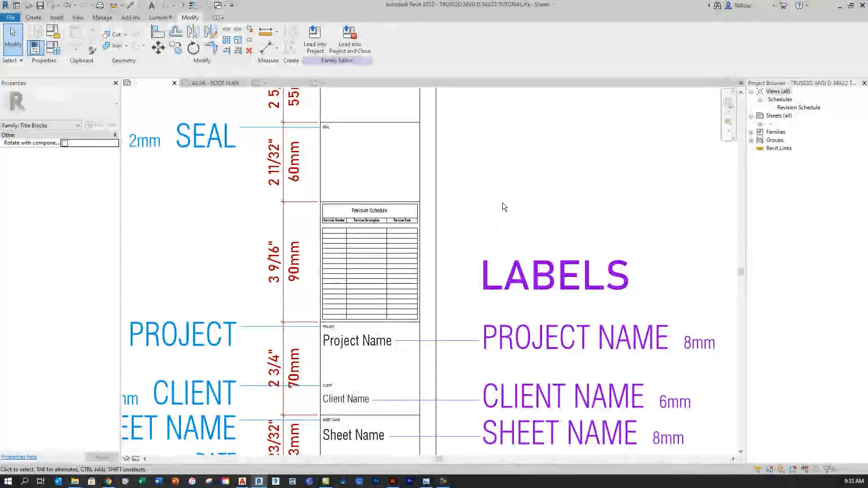
click(396, 244)
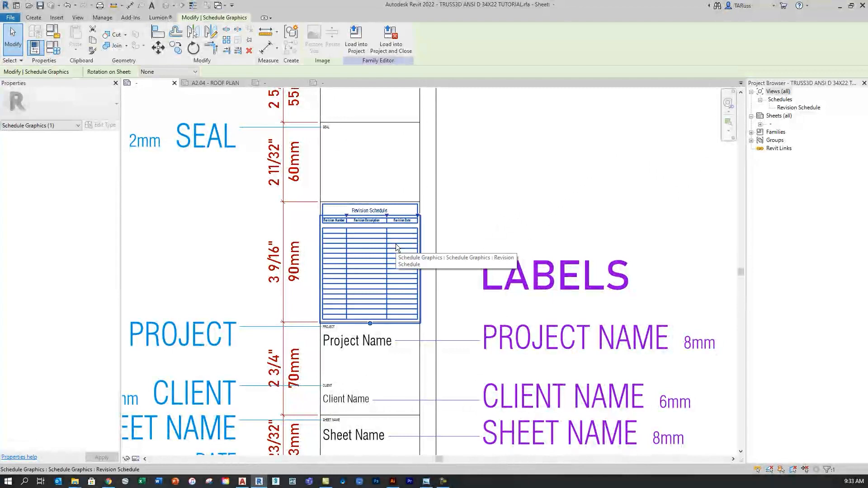
key(Delete)
Step: Start a new revision schedule for the title block and move its properties dialog clear of the title column
scroll(401, 257, up, 1)
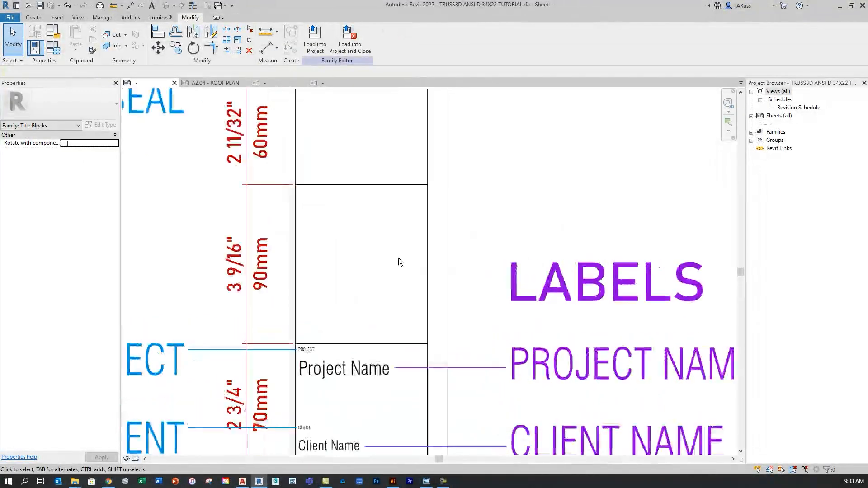
click(78, 20)
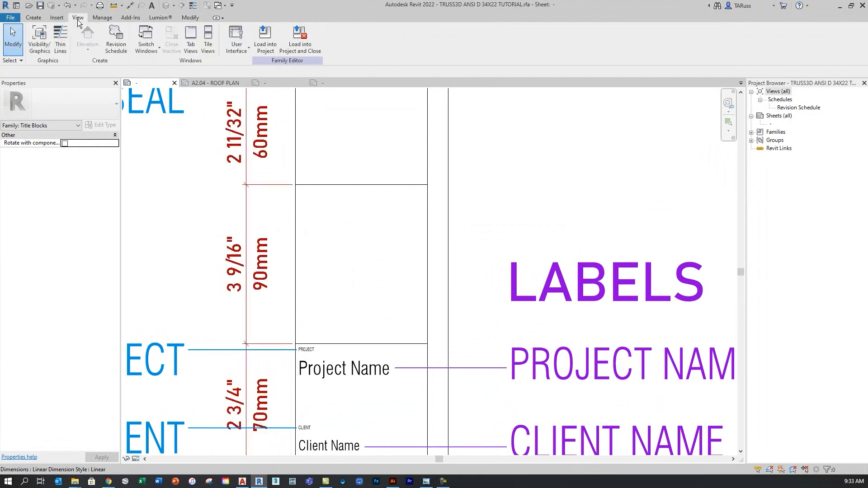
click(124, 49)
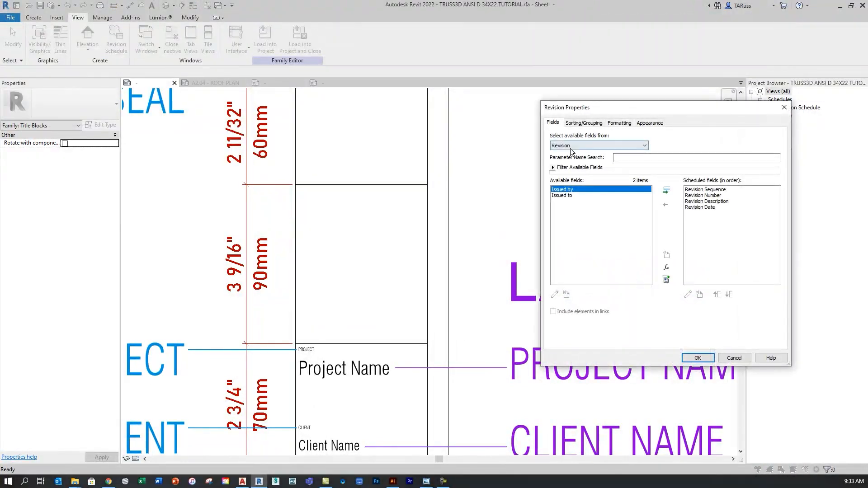
drag(639, 106, 556, 79)
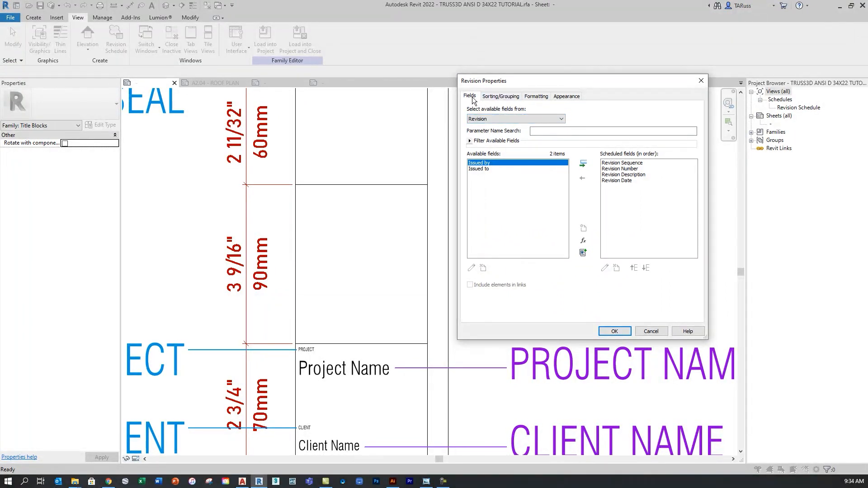
Step: Review the new revision schedule's sorting, formatting and appearance settings, and return to its scheduled fields
click(495, 99)
click(532, 96)
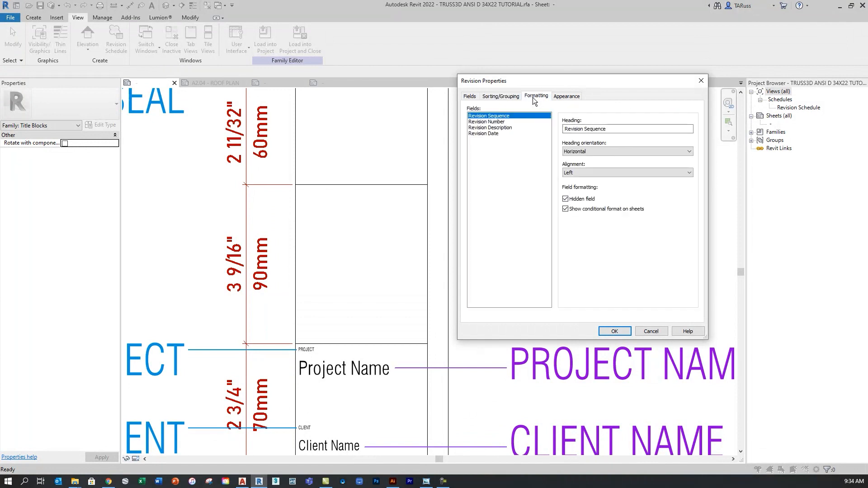
click(564, 100)
click(470, 97)
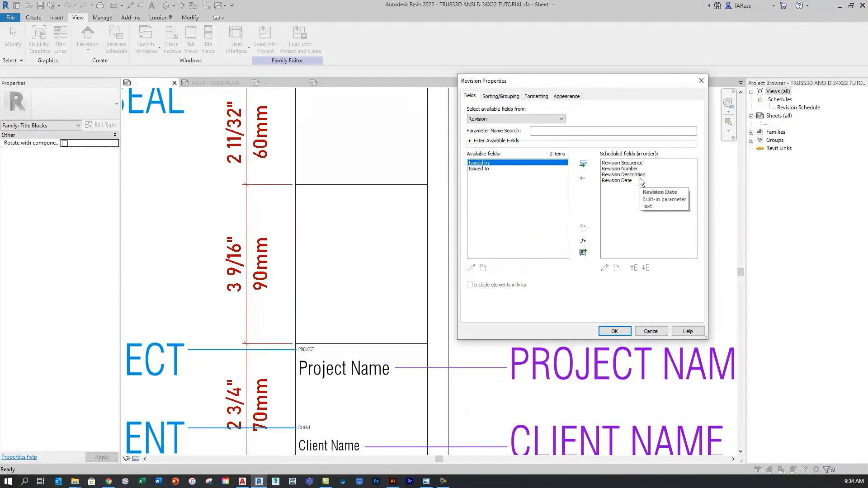
Step: Remove Revision Sequence from the scheduled fields, keeping Revision Number, Revision Description and Revision Date in that order
click(615, 170)
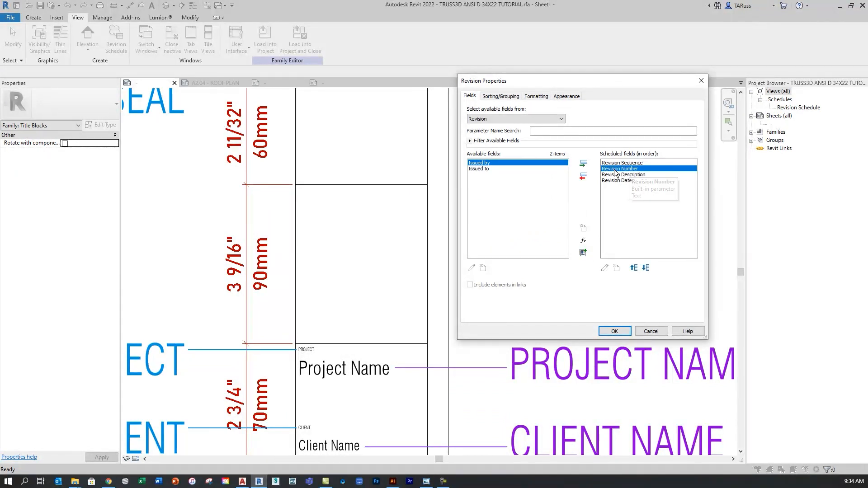
click(614, 175)
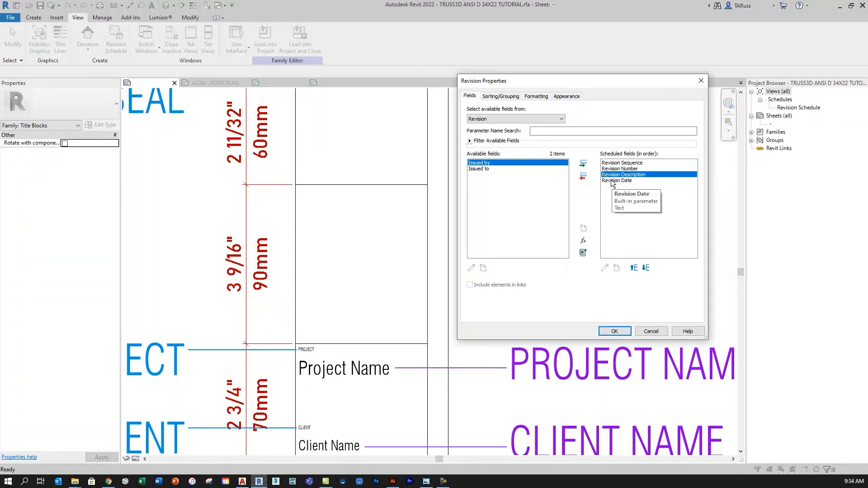
click(614, 181)
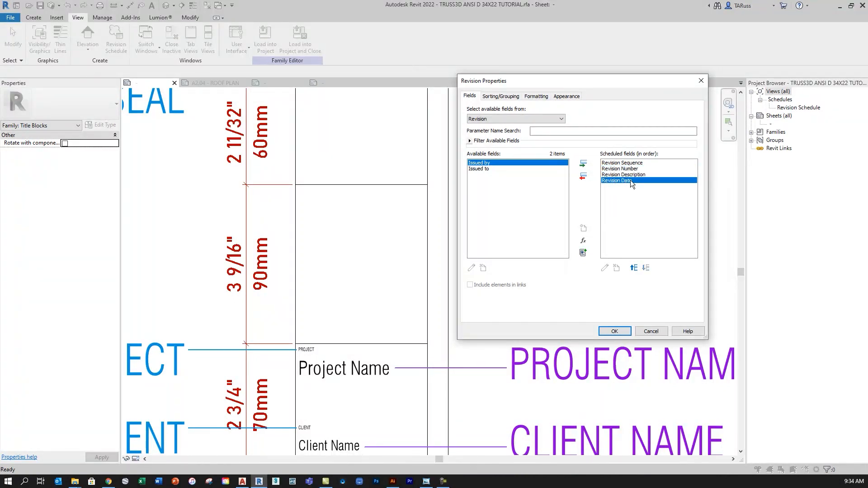
click(615, 164)
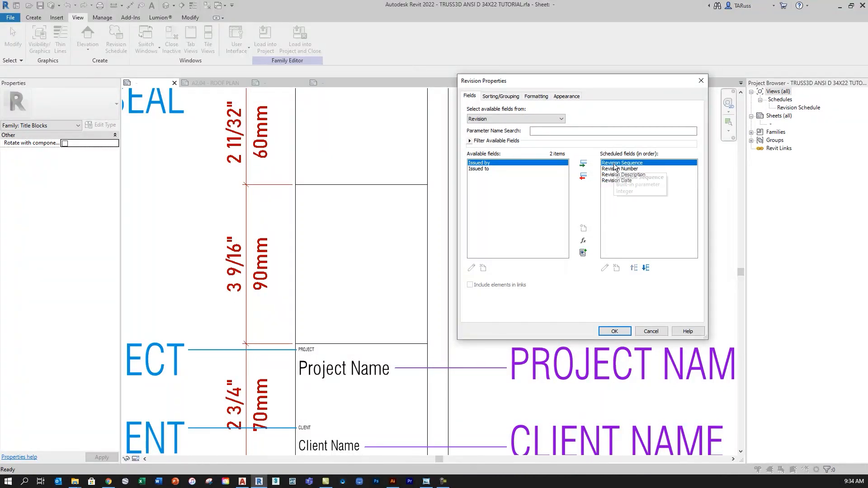
click(583, 177)
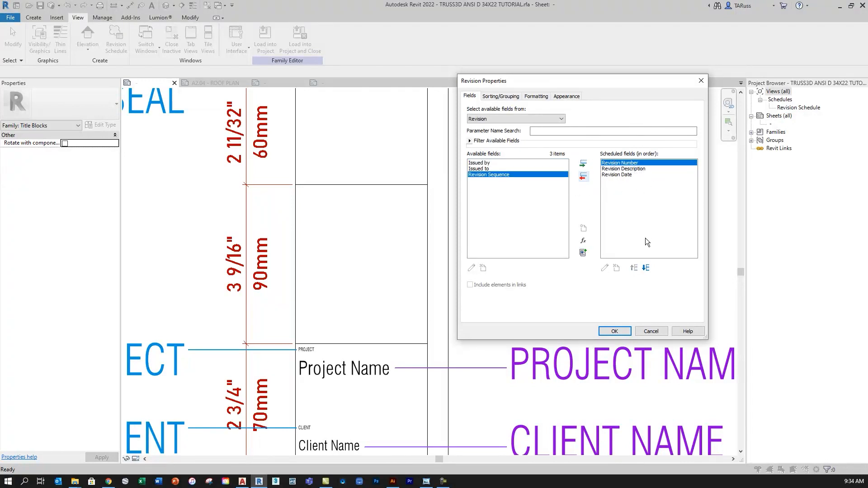
click(617, 170)
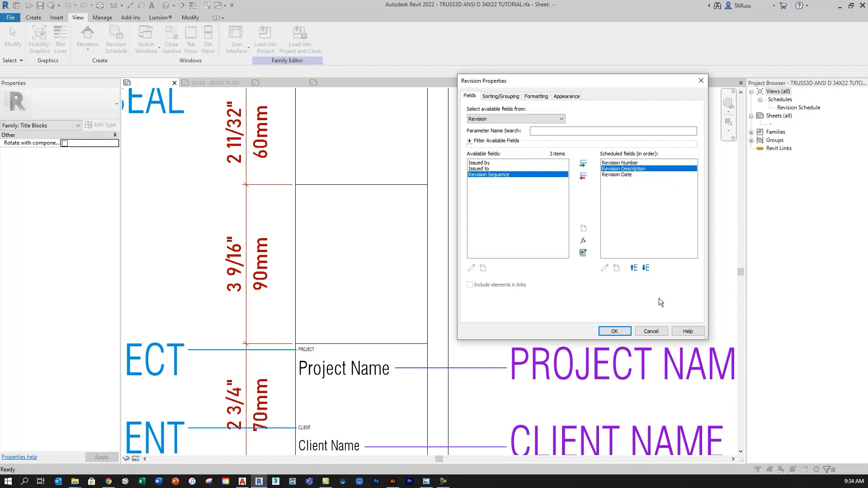
key(ctrl)
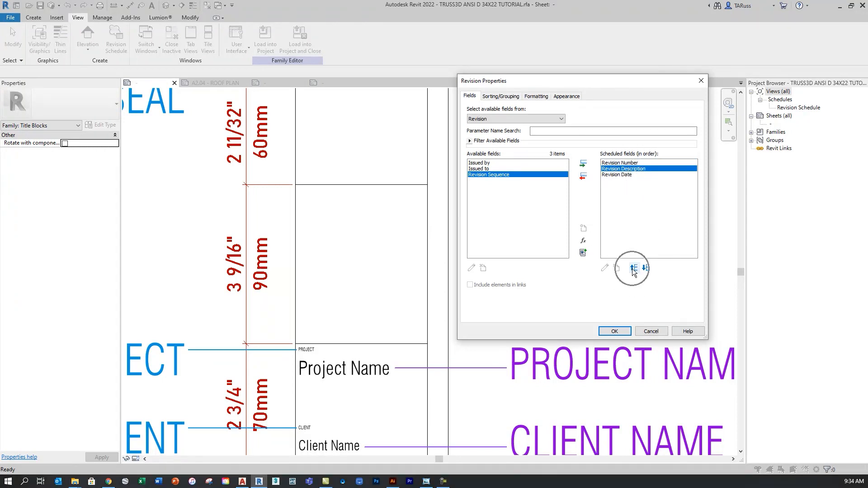
click(616, 164)
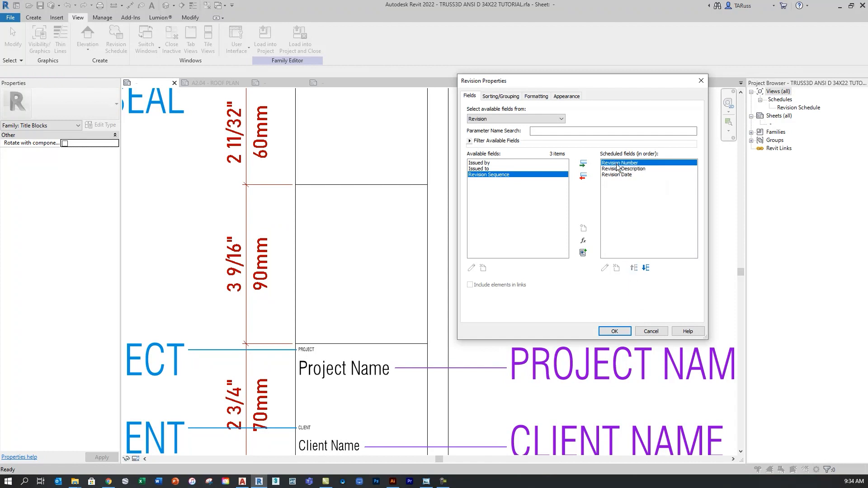
click(623, 170)
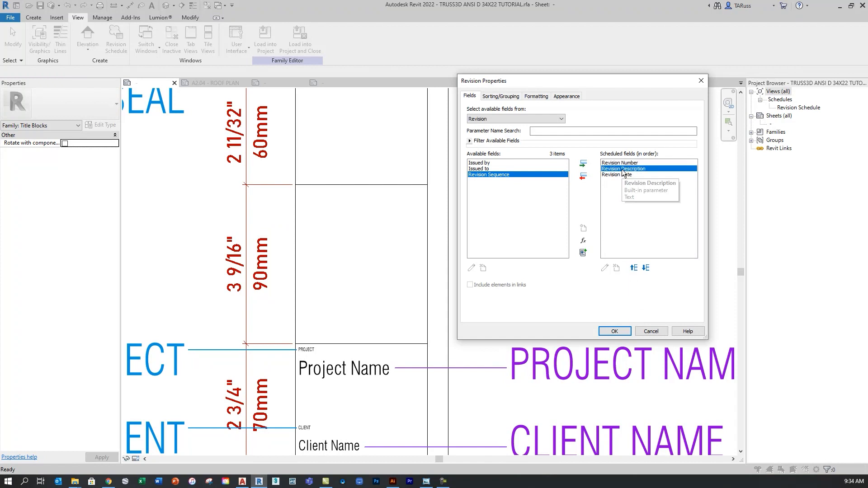
click(621, 176)
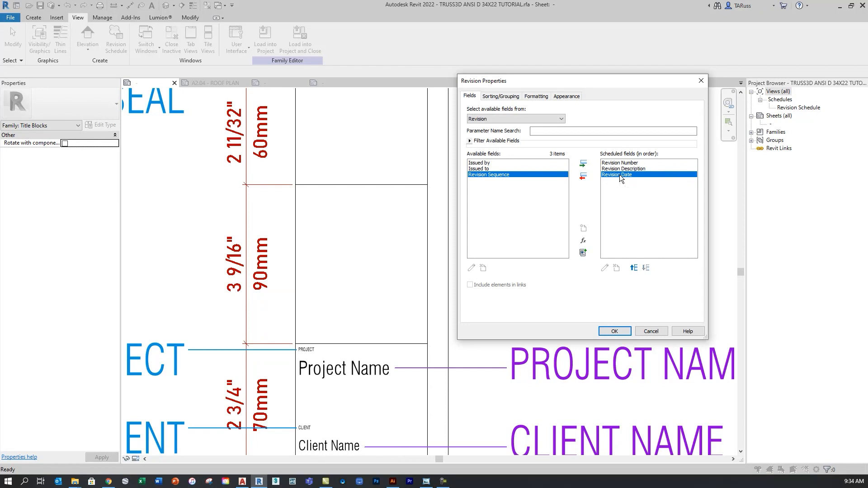
Step: Sort the revision schedule by Revision Number in ascending order
click(497, 97)
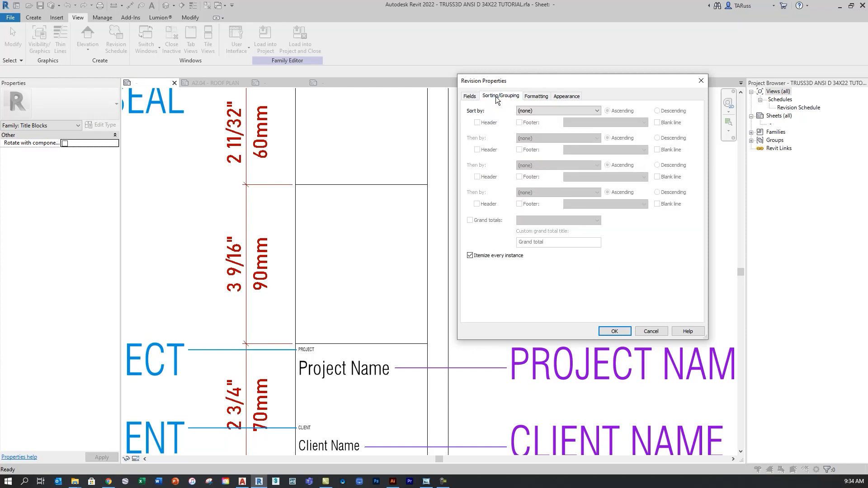
click(532, 112)
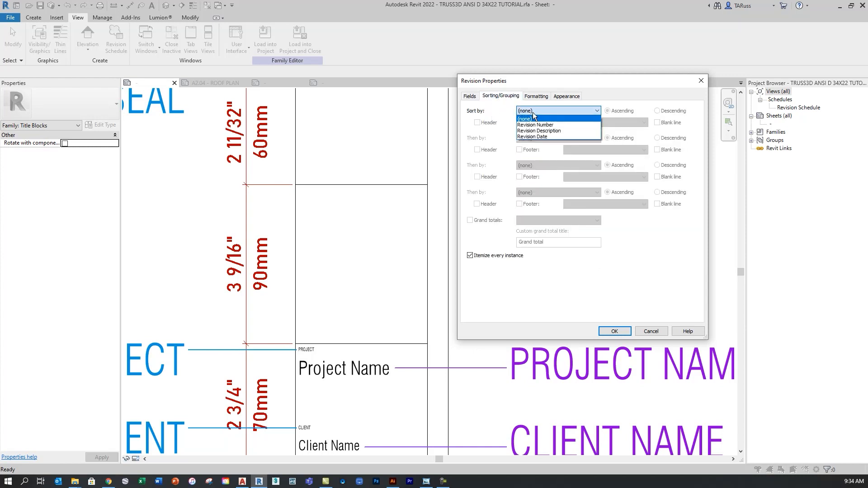
click(553, 126)
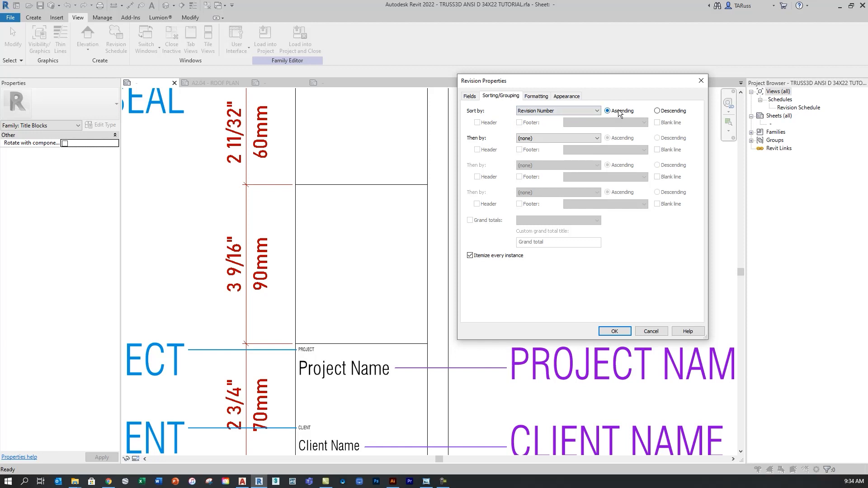
click(469, 256)
Step: Check the heading, orientation and alignment formatting of the Revision Number, Revision Description and Revision Date fields
click(534, 97)
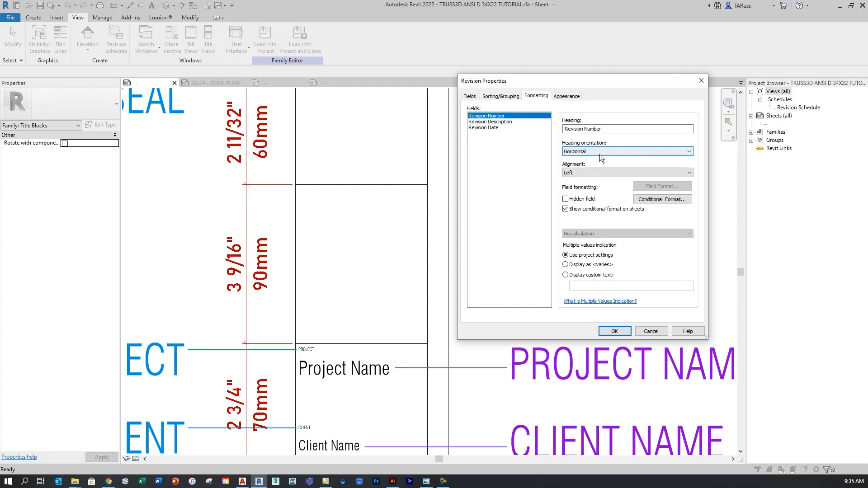
click(485, 122)
click(481, 127)
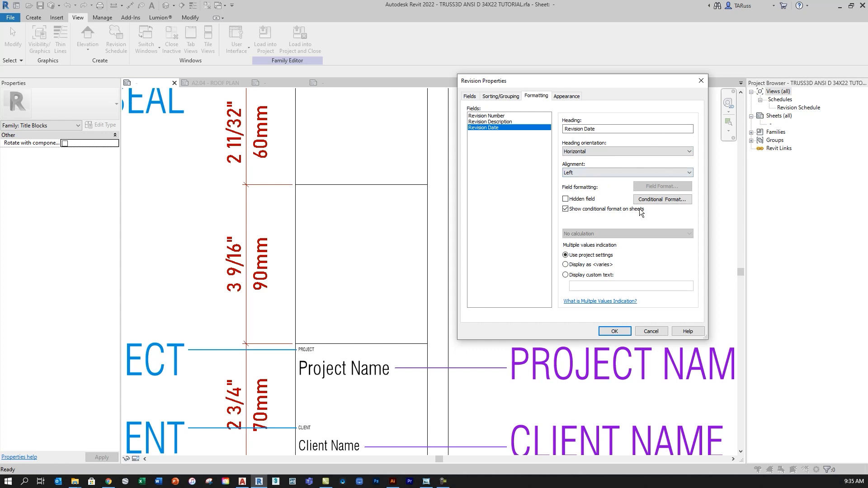
click(485, 117)
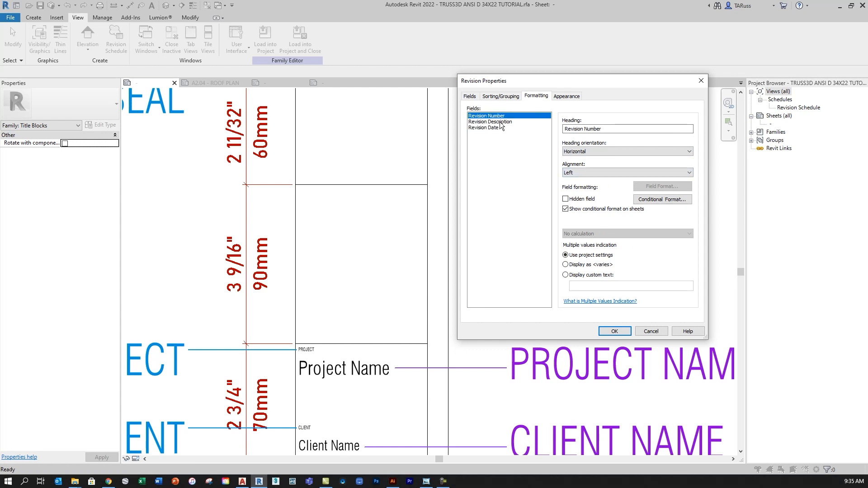
click(500, 122)
click(488, 128)
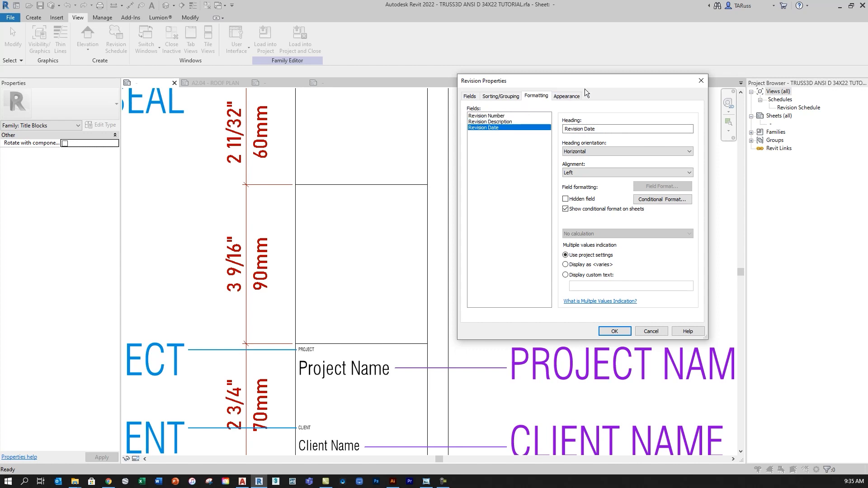
Step: Set the revision schedule's height to User defined in its appearance settings
click(560, 96)
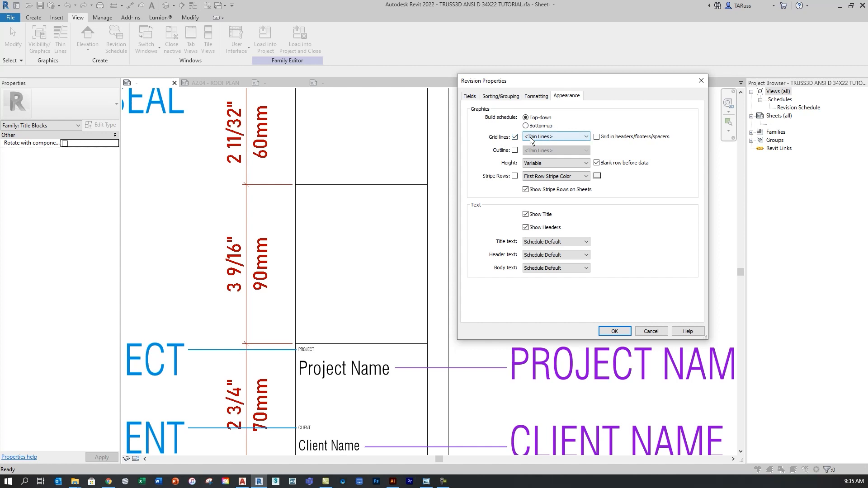
click(537, 164)
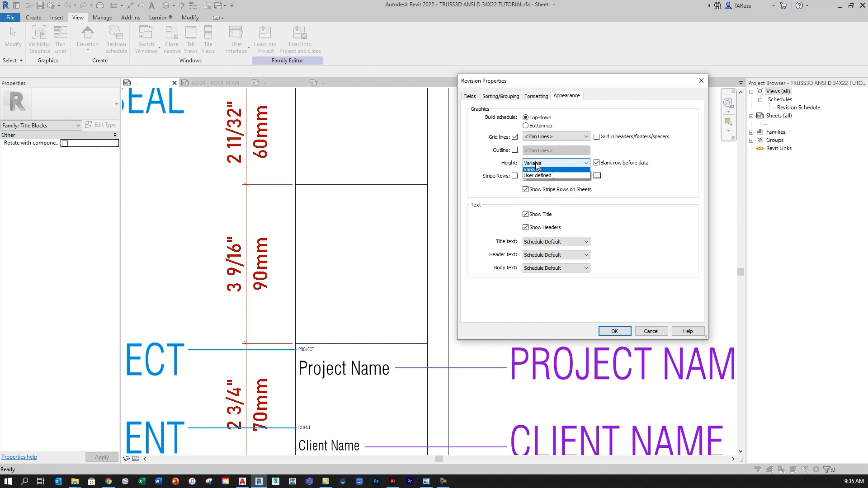
click(540, 177)
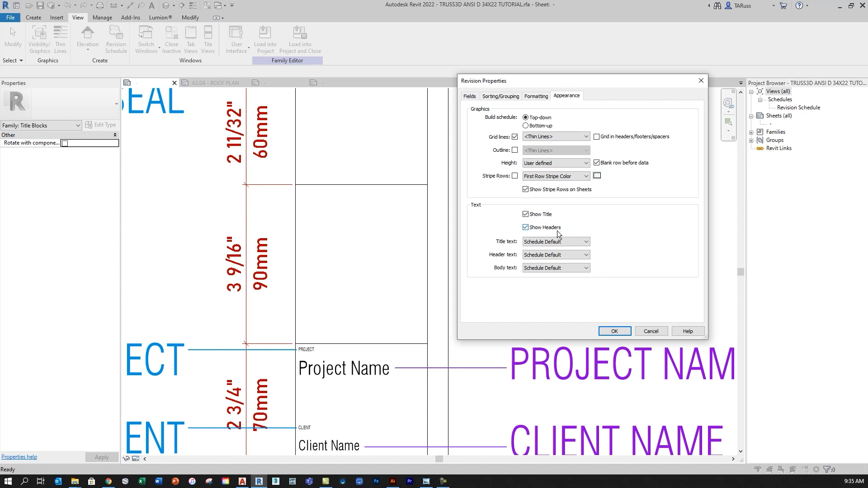
Step: Assign 3mm text to the schedule title and 2mm text to its headers and body, and create the schedule
click(537, 241)
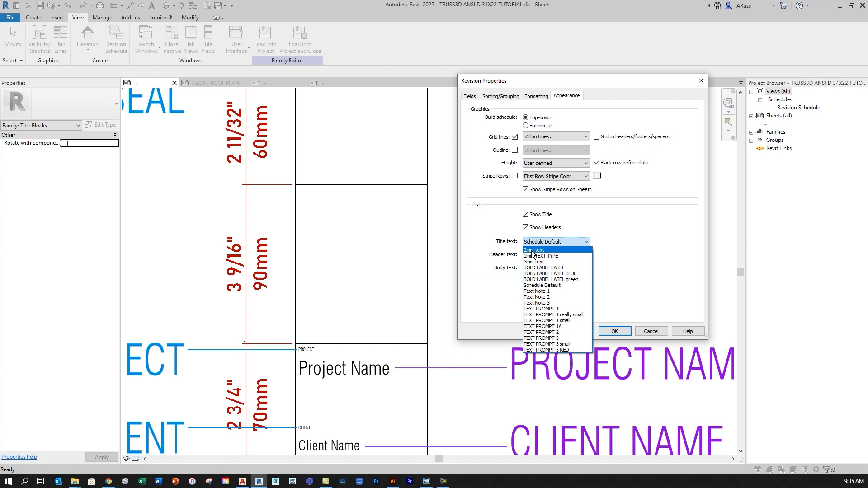
click(531, 250)
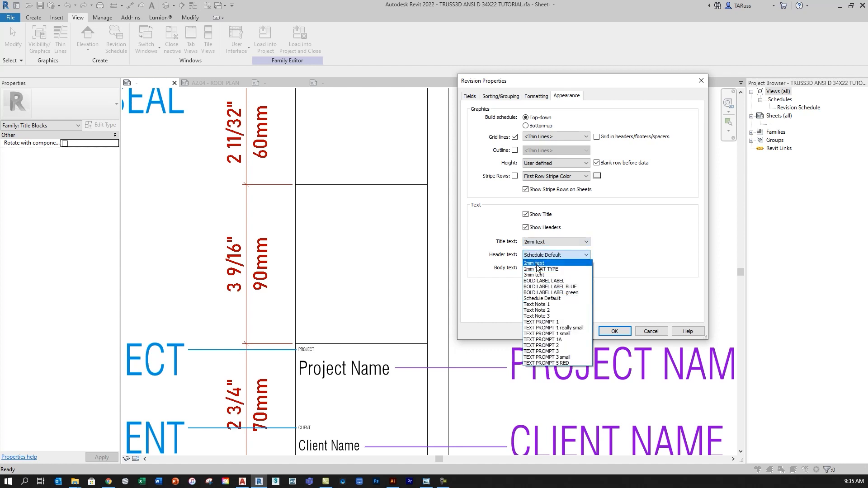
click(536, 264)
click(542, 269)
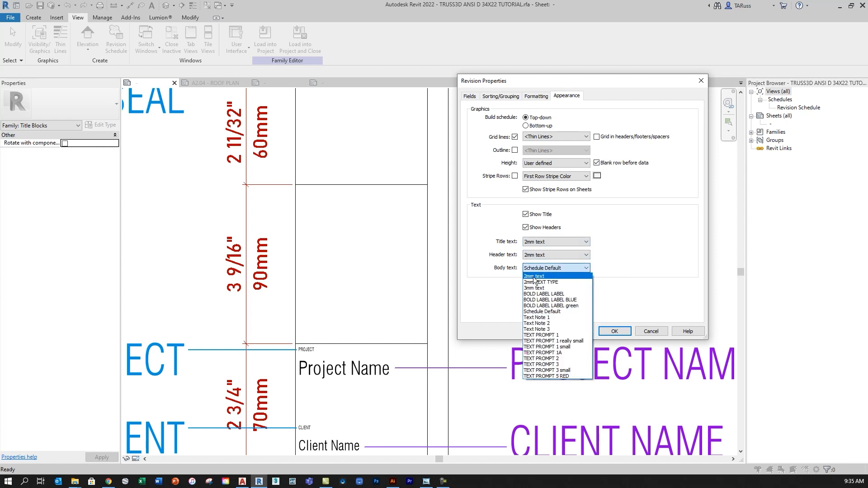
click(533, 276)
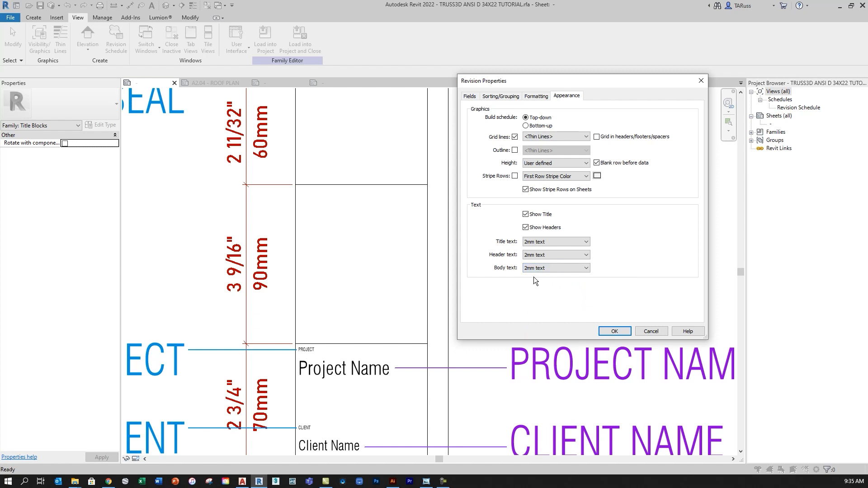
click(533, 242)
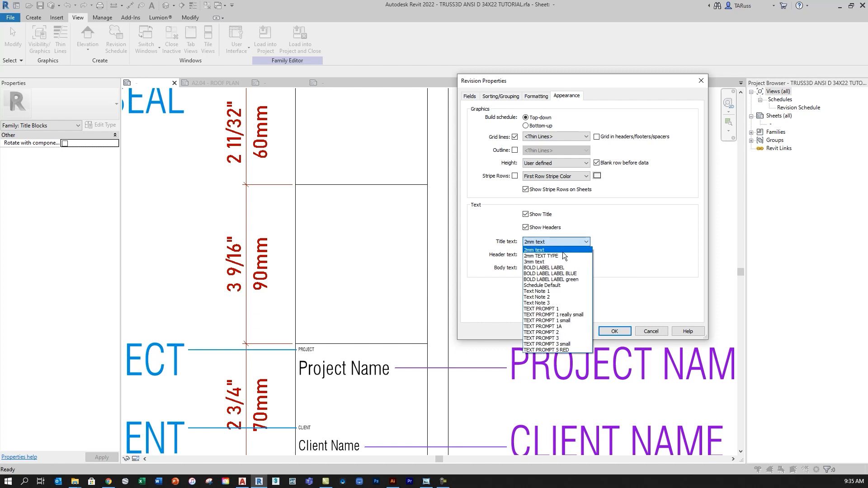
click(535, 261)
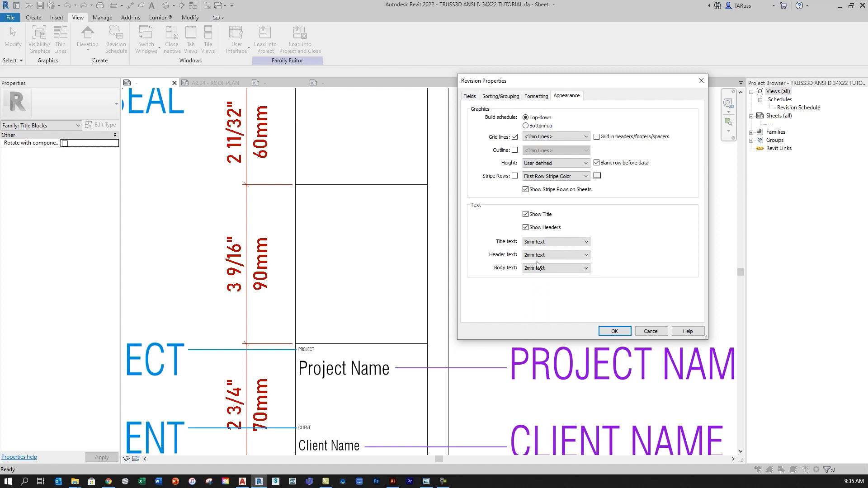
click(614, 331)
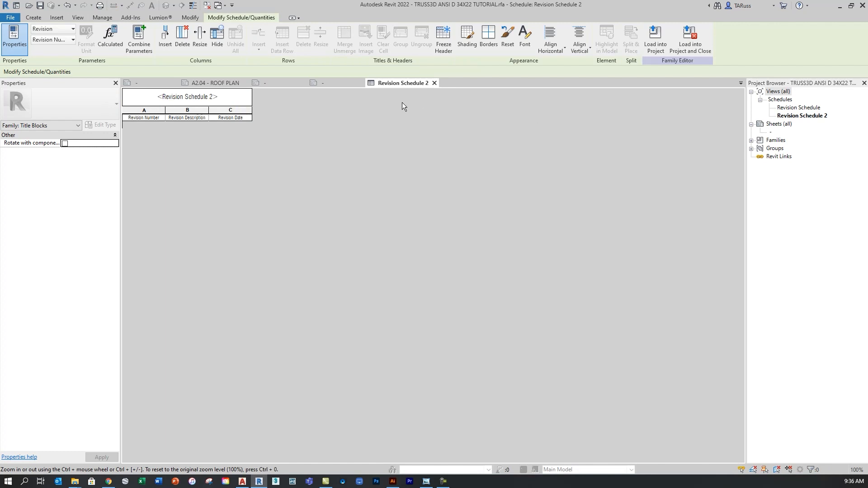
Step: Return to the tutorial title block sheet and place Revision Schedule 2 in the empty 90 mm cell above the project cell
click(340, 83)
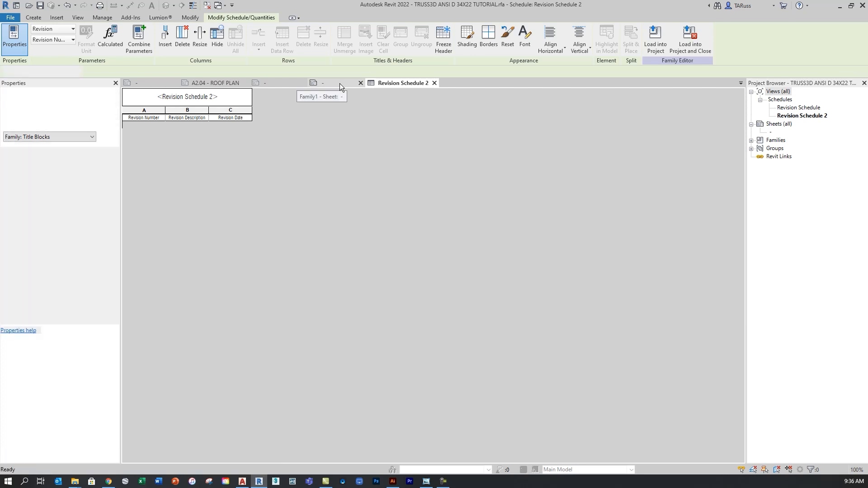
click(278, 83)
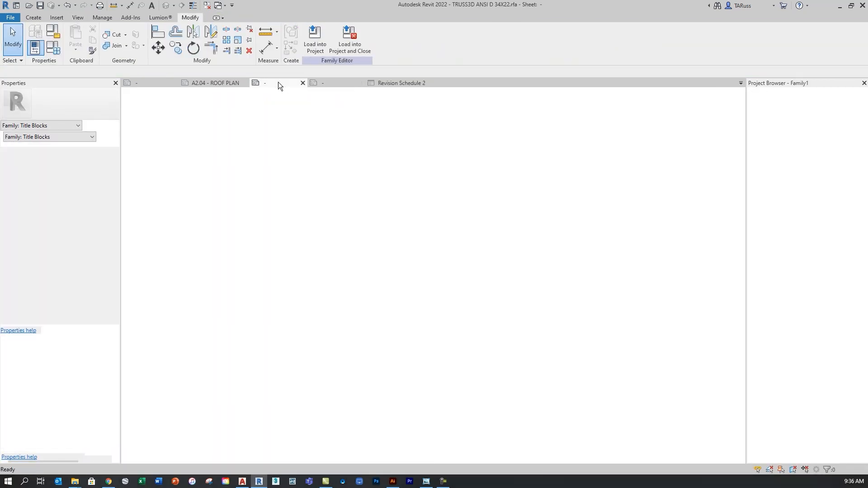
click(154, 83)
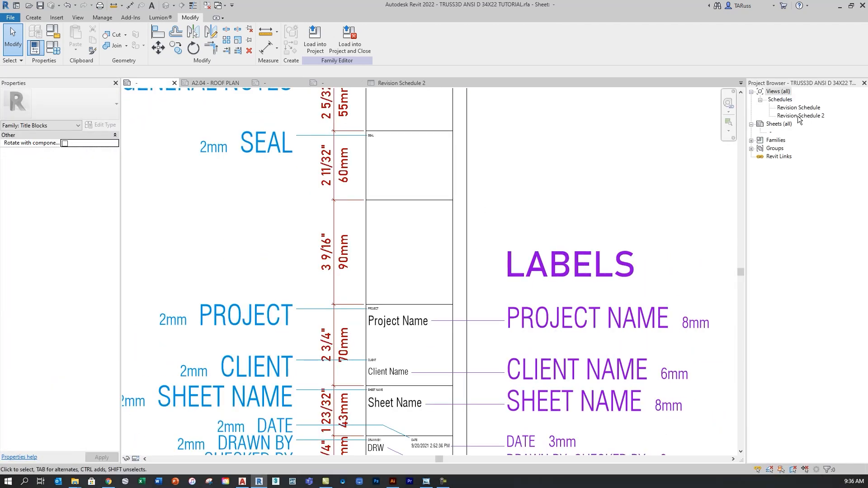
click(793, 116)
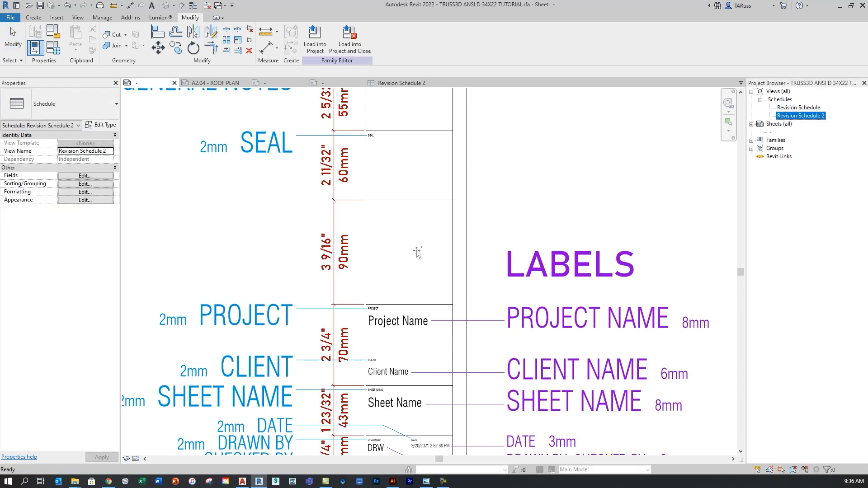
drag(417, 252, 413, 245)
scroll(408, 240, up, 2)
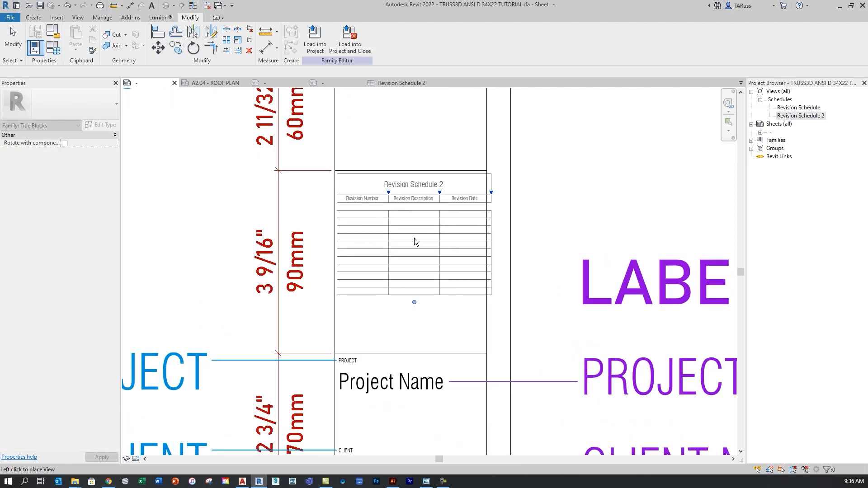
click(414, 237)
Step: Narrow the placed schedule's Revision Date column to fit inside the title column and extend its rows down to the 90 mm cell's lower edge
scroll(347, 230, up, 1)
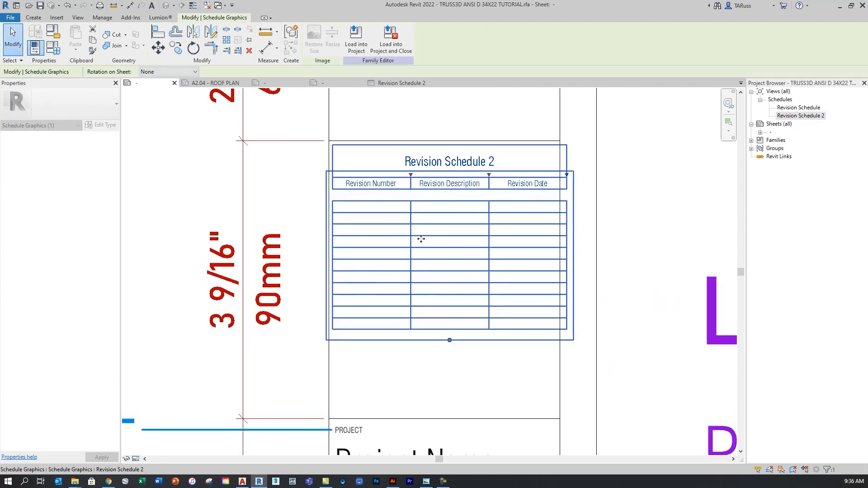
drag(567, 175, 555, 180)
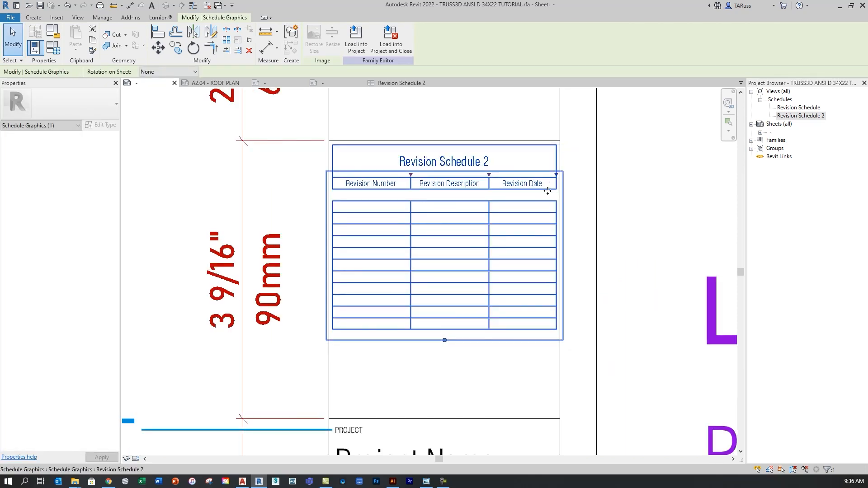
drag(444, 340, 438, 421)
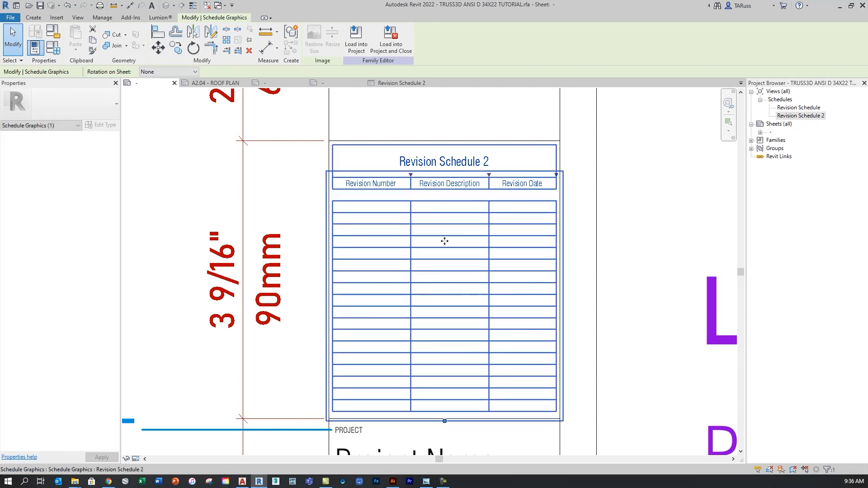
Step: Examine the placed revision schedule and how it fits with the other cells and labels of the tutorial title block
click(642, 171)
scroll(588, 180, down, 2)
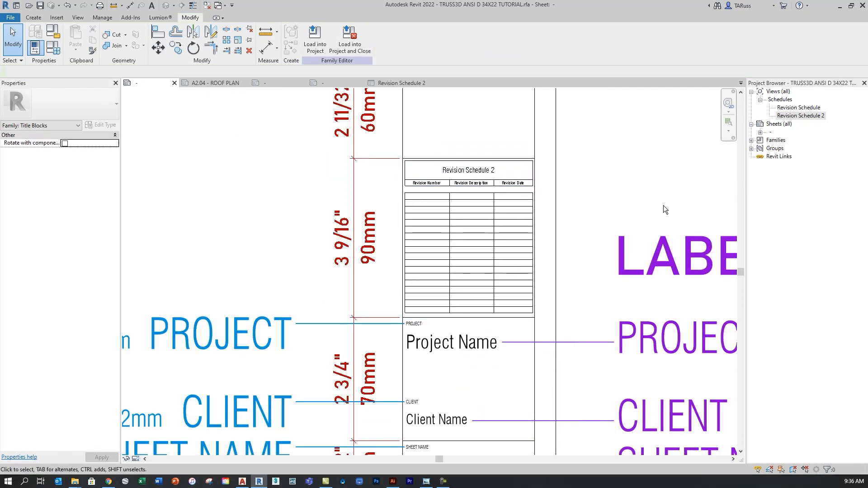
scroll(499, 192, up, 2)
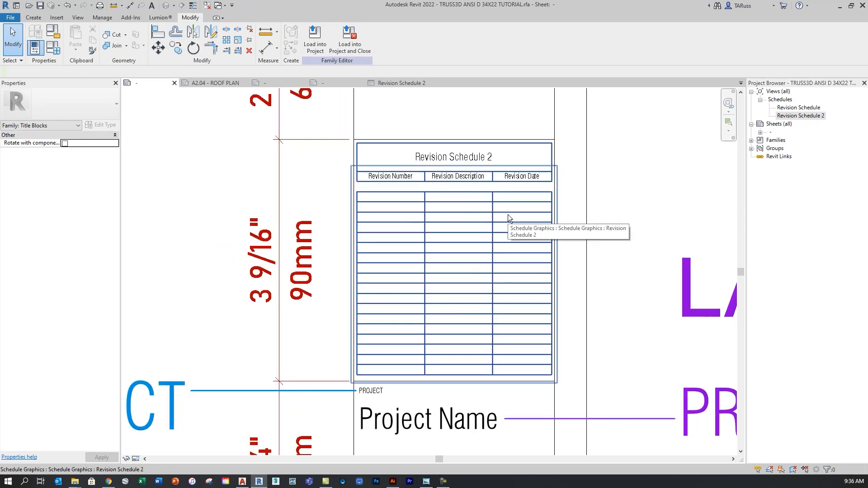
scroll(523, 242, down, 2)
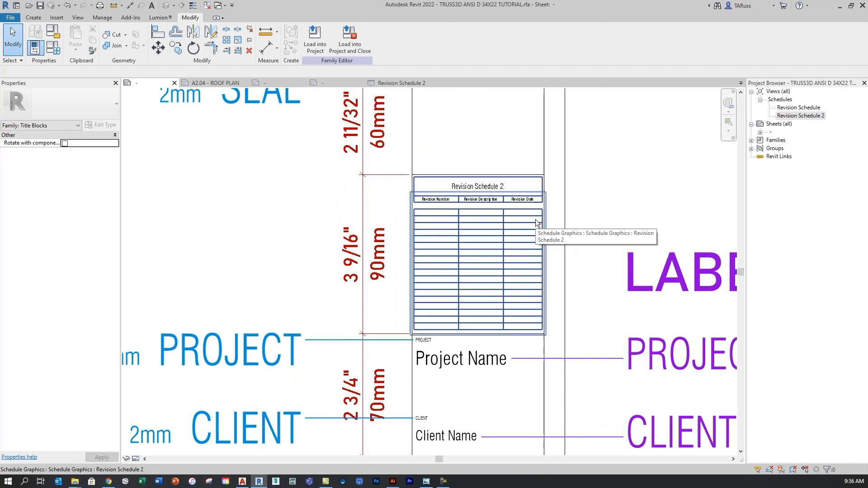
scroll(496, 210, up, 2)
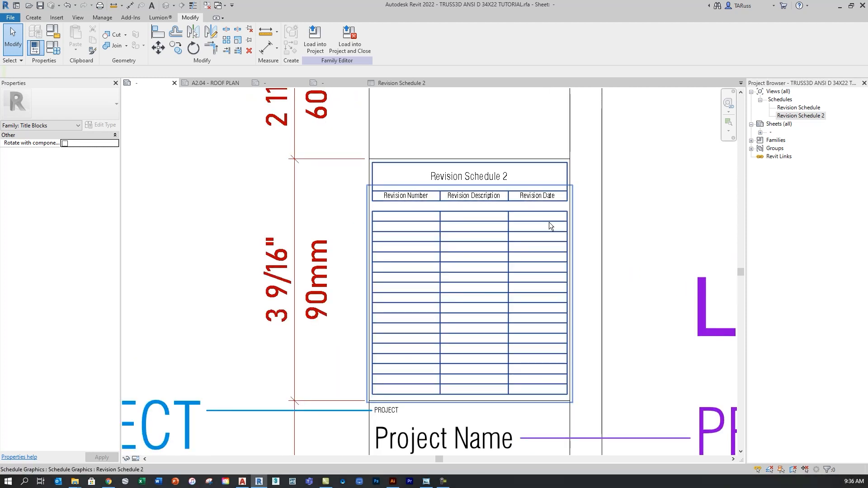
scroll(520, 217, down, 2)
scroll(541, 235, down, 2)
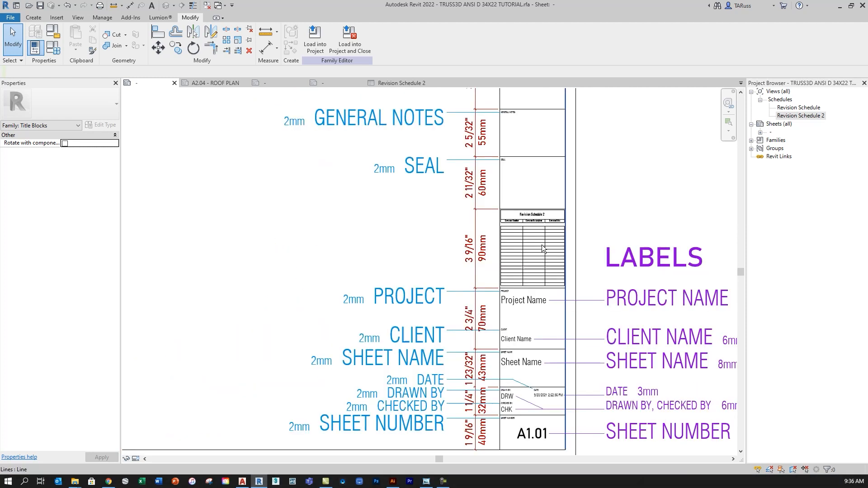
middle_drag(603, 186, 616, 209)
scroll(616, 209, down, 3)
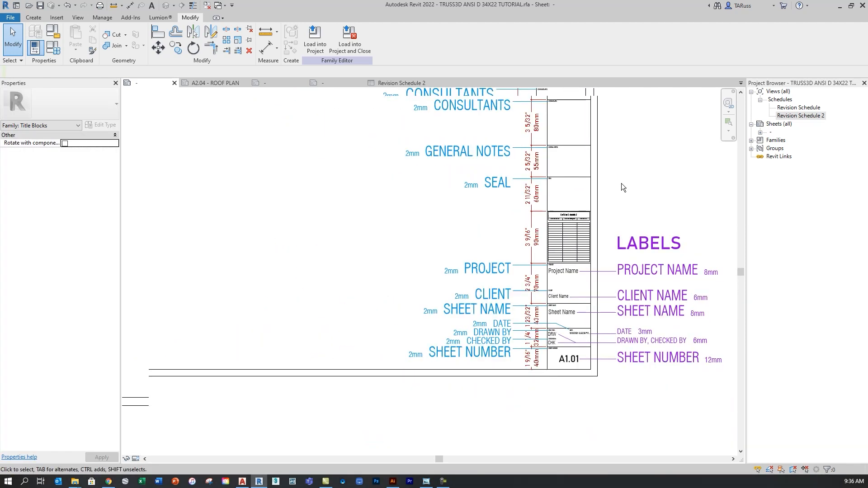
middle_drag(625, 238, 634, 247)
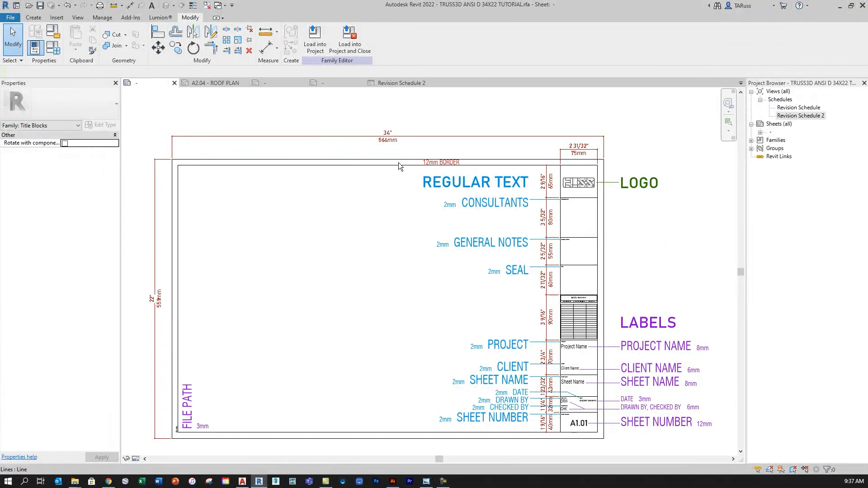
Step: Switch to the plain Family1 title block sheet and close it without saving
click(335, 85)
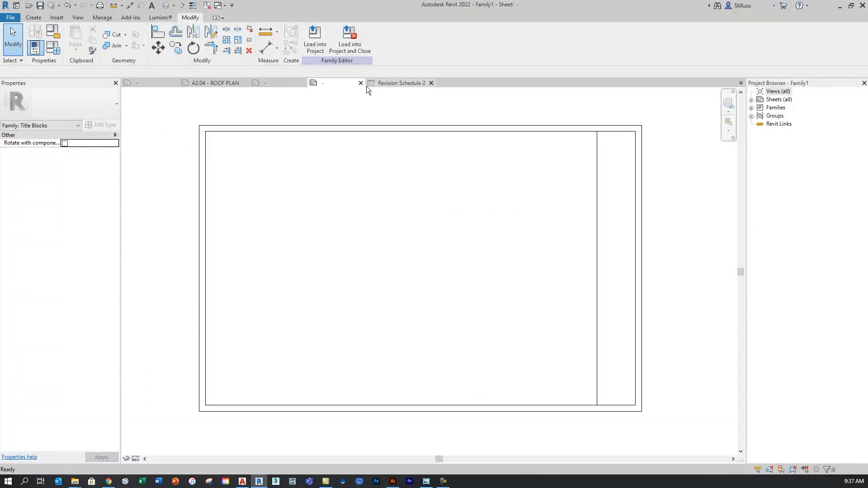
click(361, 83)
click(453, 242)
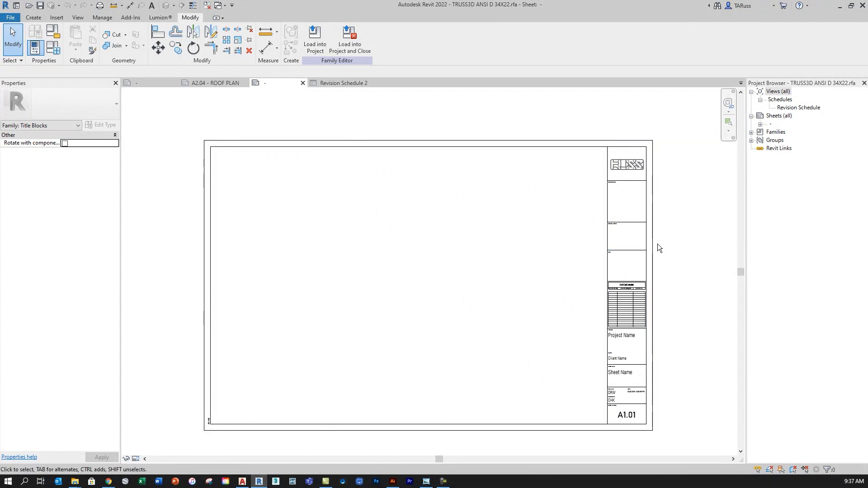
Step: Save the finished TRUSS3D ANSI D 34X22 title block family as TRUSS3D ANSI D 34X22 TUTORIAL TEST.rfa
scroll(651, 165, up, 5)
scroll(575, 155, down, 3)
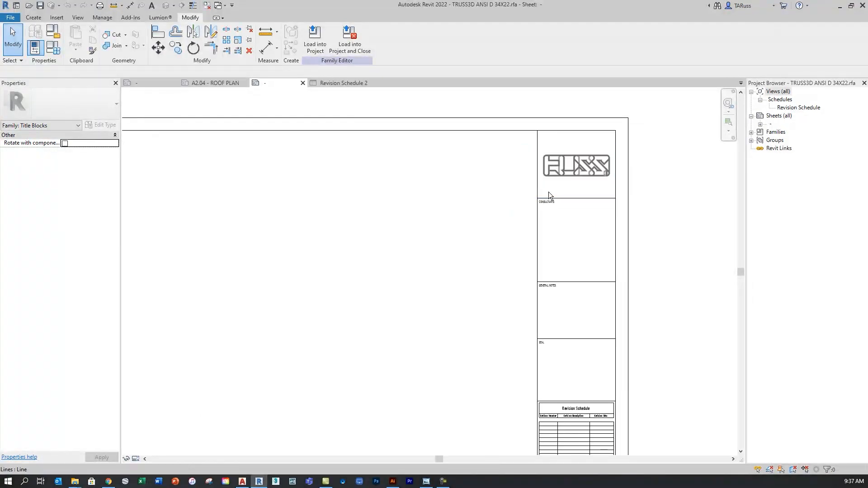
middle_drag(673, 387, 661, 208)
middle_drag(602, 281, 626, 238)
scroll(714, 279, down, 2)
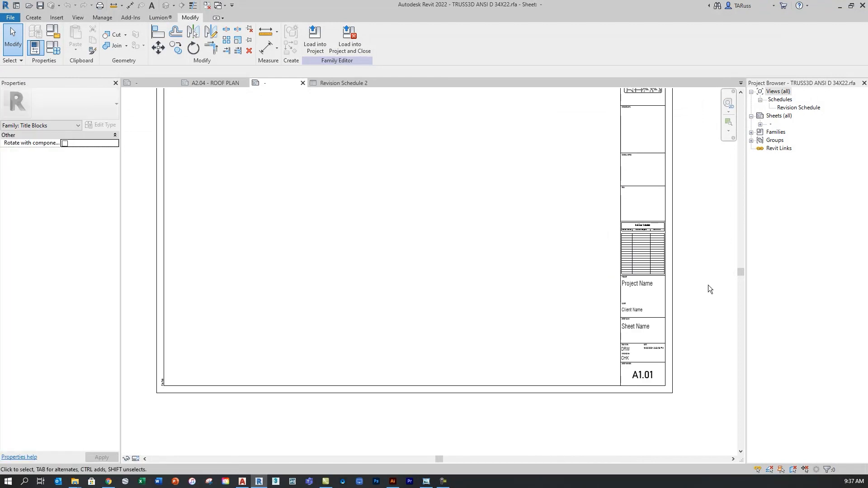
middle_drag(704, 228, 702, 284)
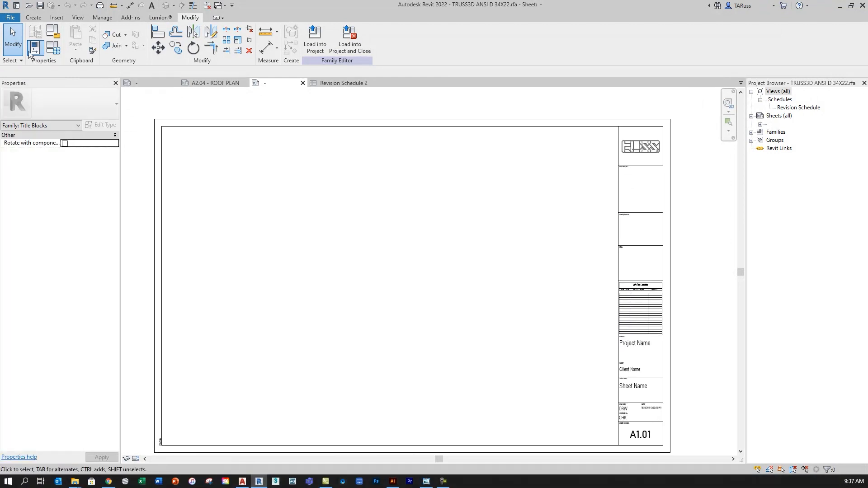
click(10, 18)
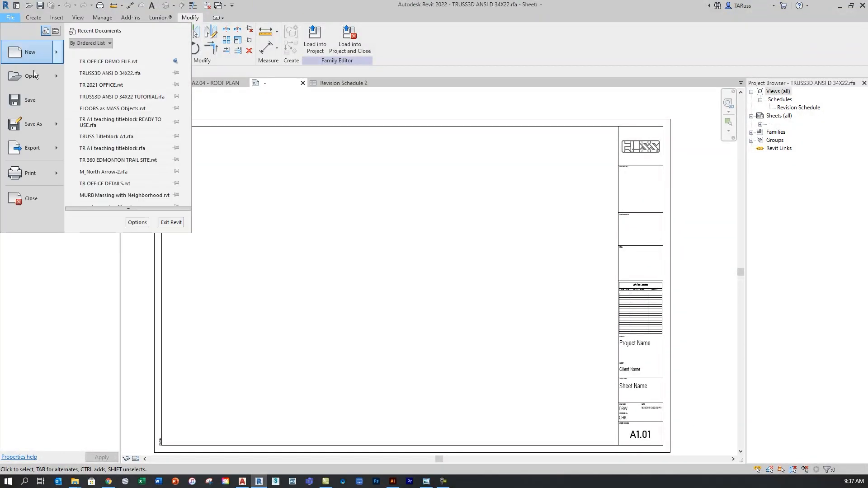
mouse_move(38, 128)
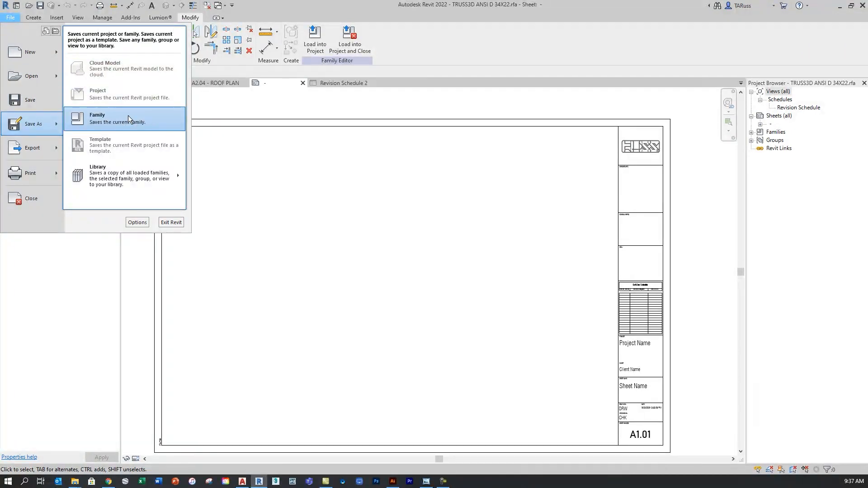
click(106, 120)
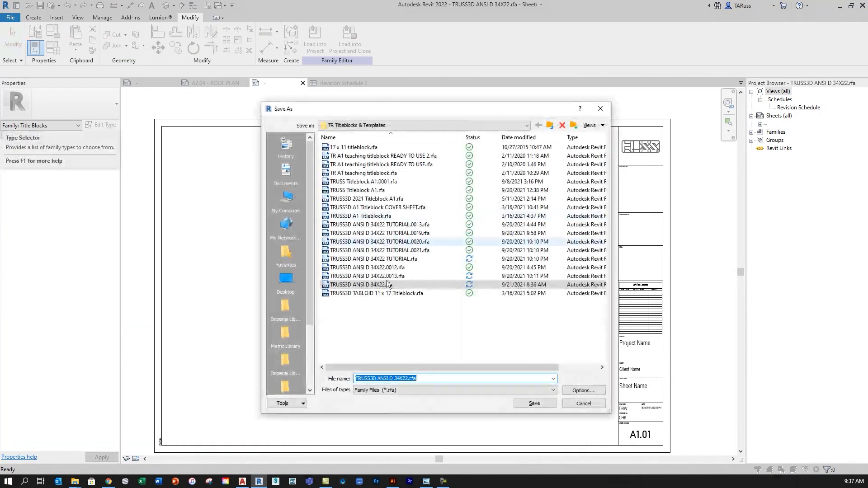
click(409, 378)
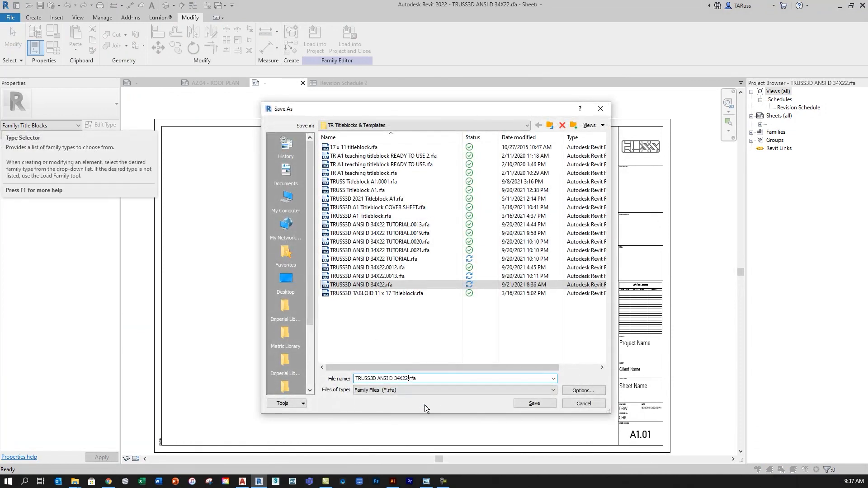
text(TEST)
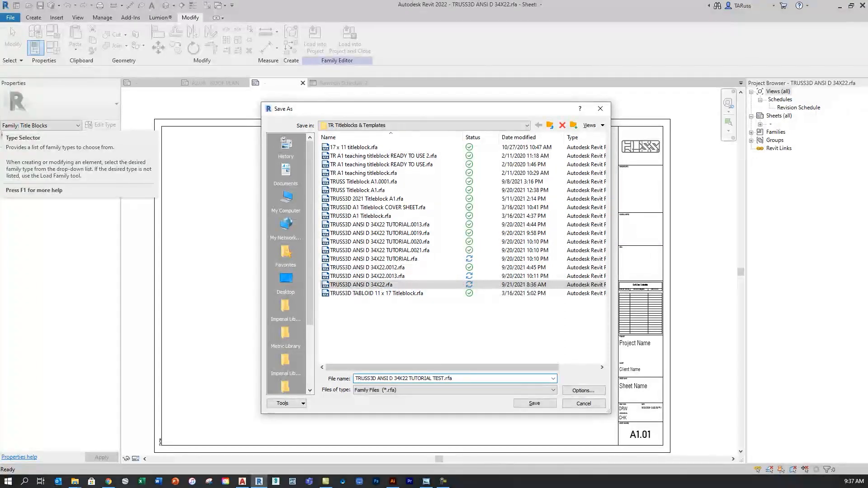
key(Return)
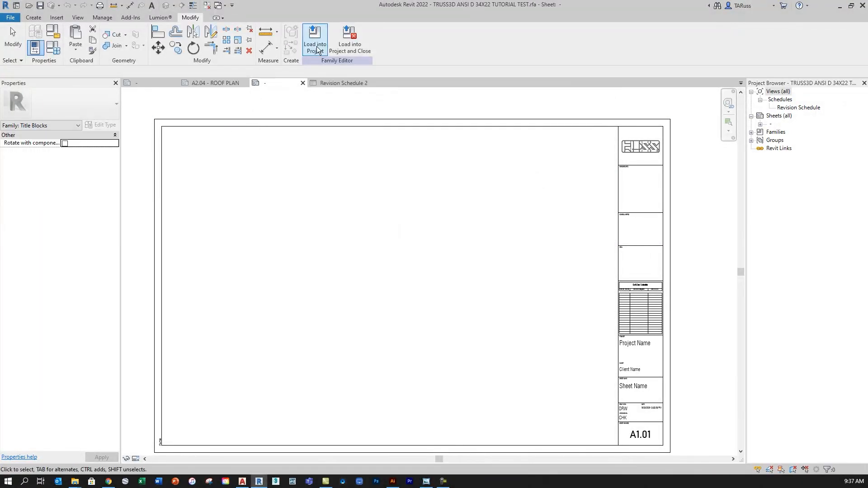
Step: Load the TUTORIAL TEST title block family into the TR OFFICE DEMO FILE.rvt project
click(316, 48)
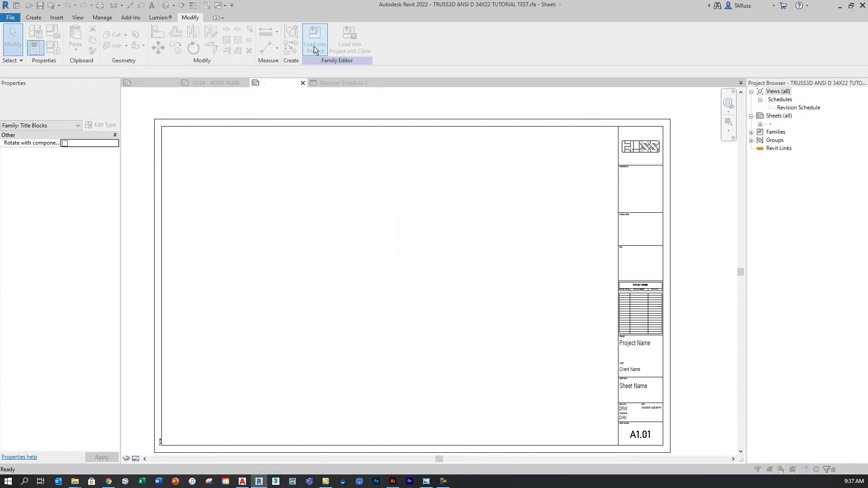
click(375, 193)
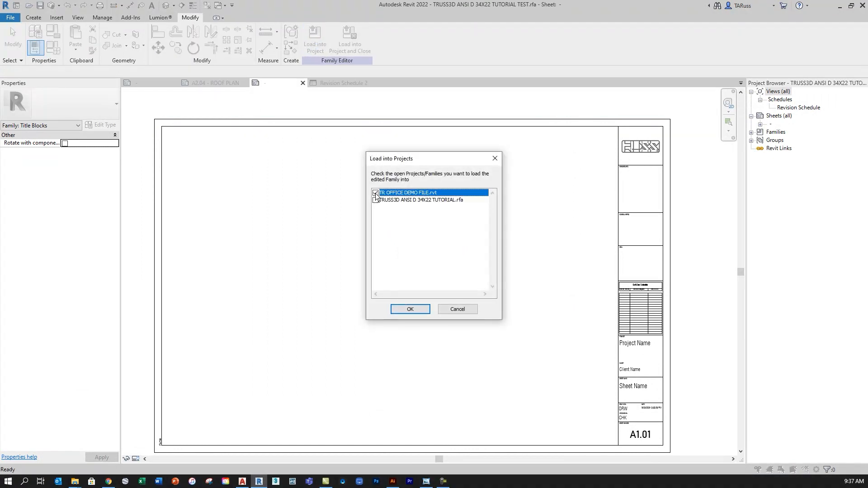
click(409, 310)
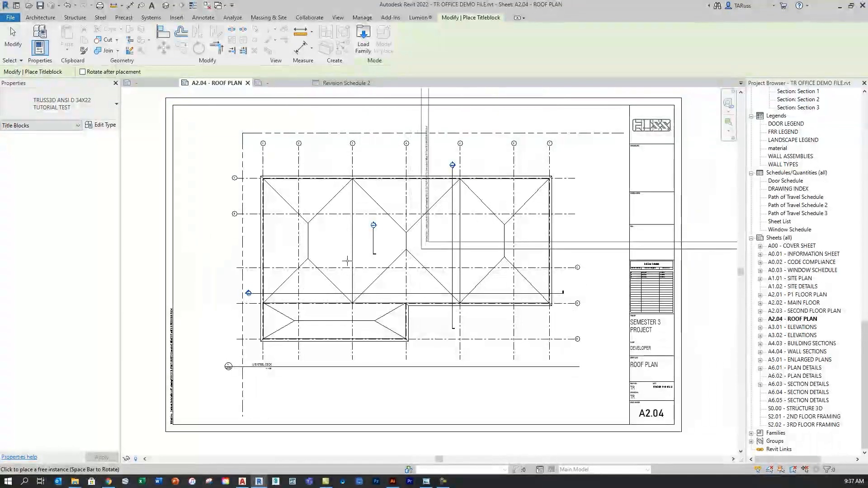
Step: Place an instance of the loaded title block in the empty area beside the A2.04 roof plan sheet
middle_drag(637, 236, 506, 298)
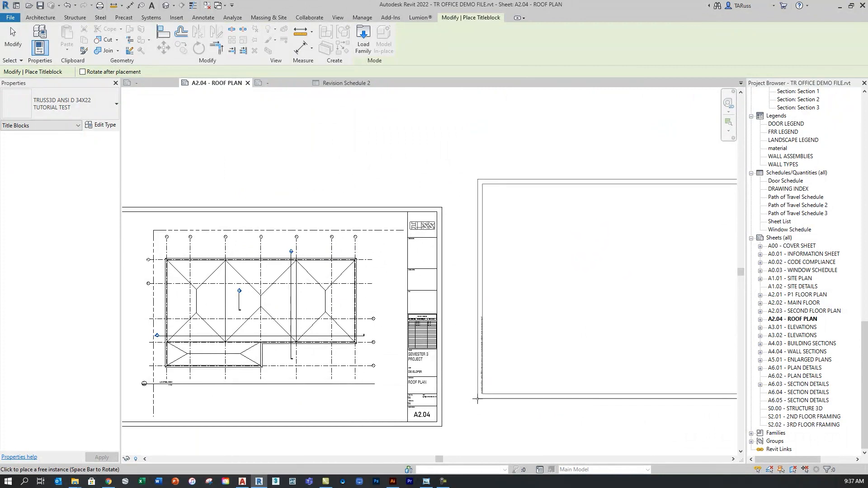
click(489, 307)
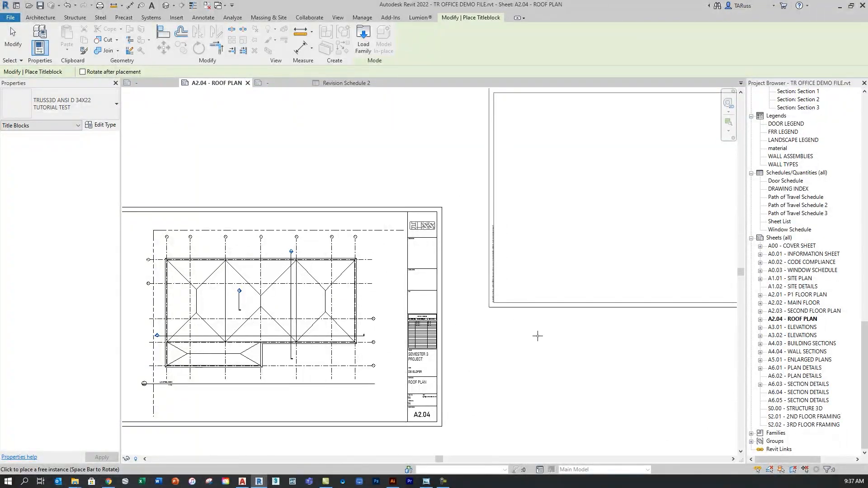
click(13, 38)
Step: Delete the extra title block beside the roof plan sheet and fit the sheet in the view
click(492, 298)
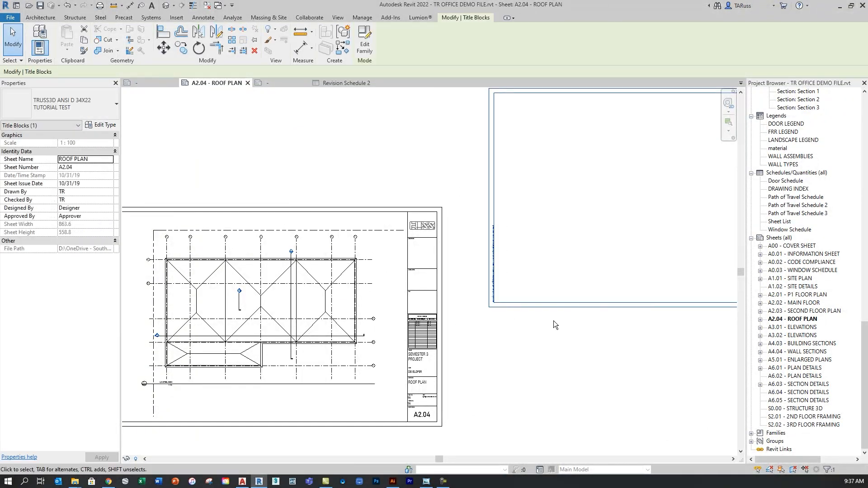
key(Delete)
key(z)
key(f)
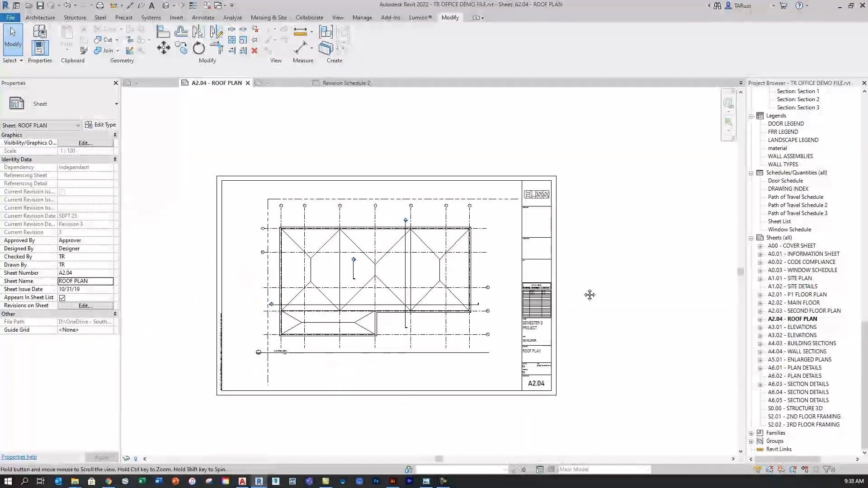
Step: Examine how the project data fills the title column's labels and the file path label along the A2.04 sheet's left border
scroll(295, 332, up, 2)
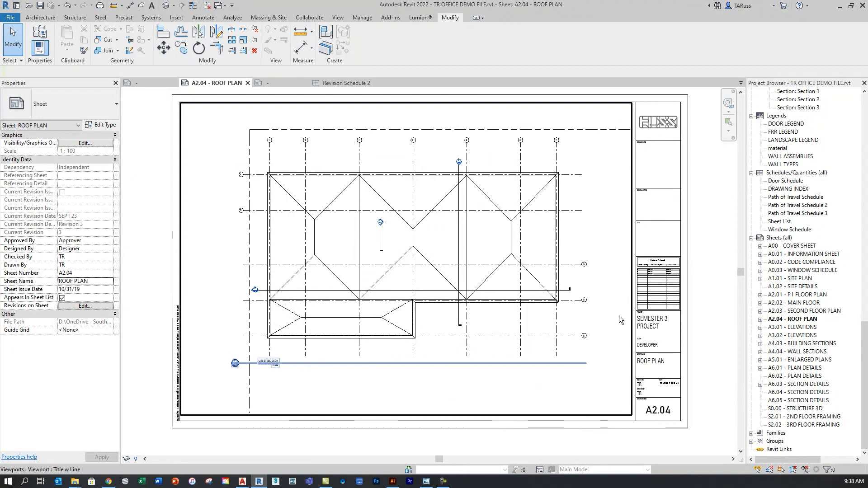
scroll(687, 335, up, 1)
scroll(691, 387, up, 4)
middle_drag(691, 388, 655, 303)
scroll(565, 193, up, 2)
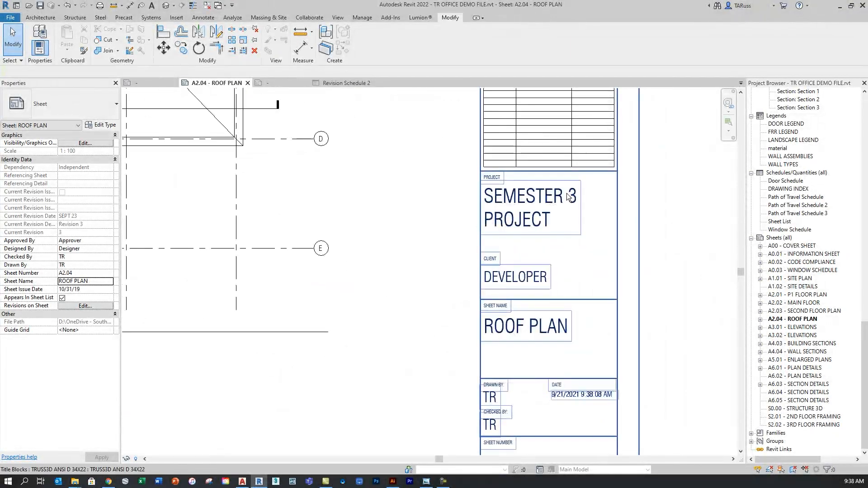
scroll(566, 193, up, 2)
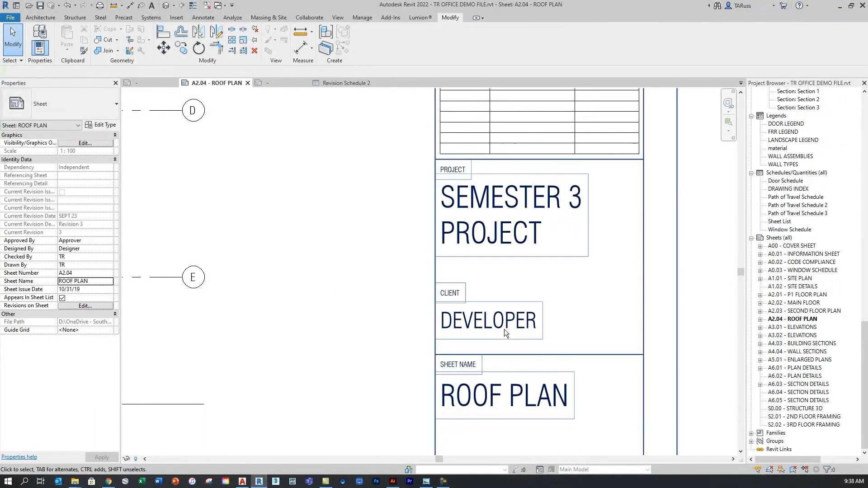
mouse_move(574, 368)
middle_down()
mouse_move(554, 231)
mouse_move(539, 237)
middle_up()
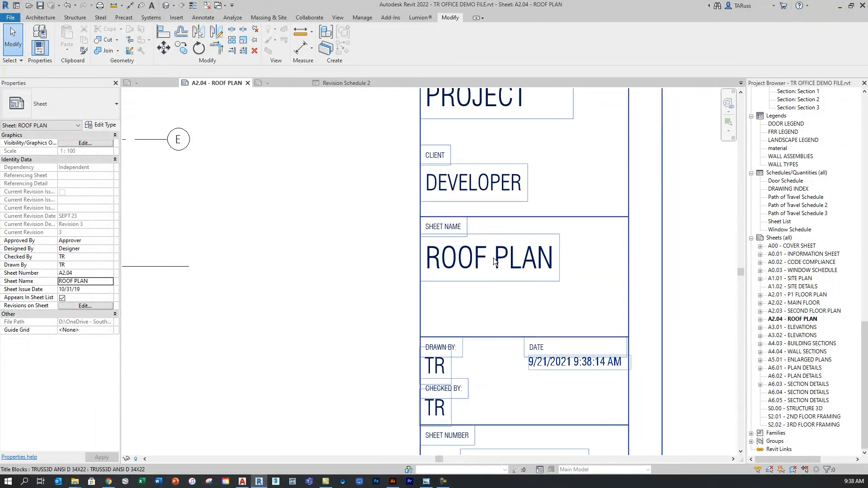
middle_drag(523, 273, 519, 232)
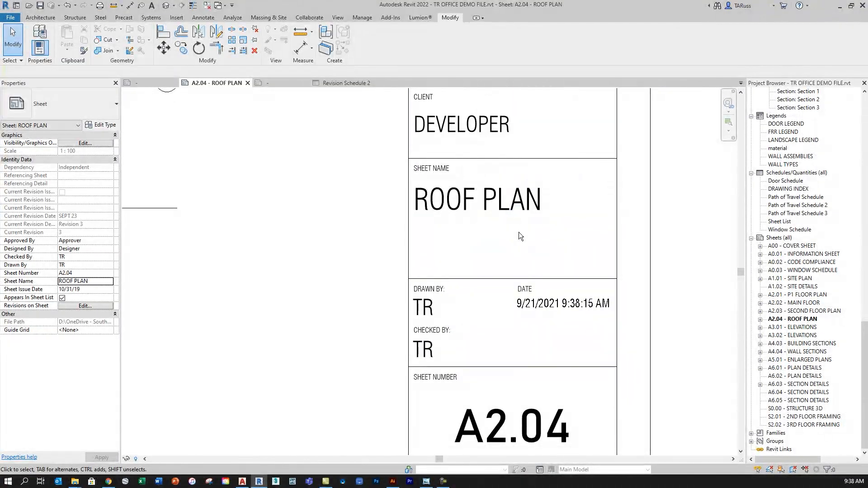
scroll(616, 294, up, 3)
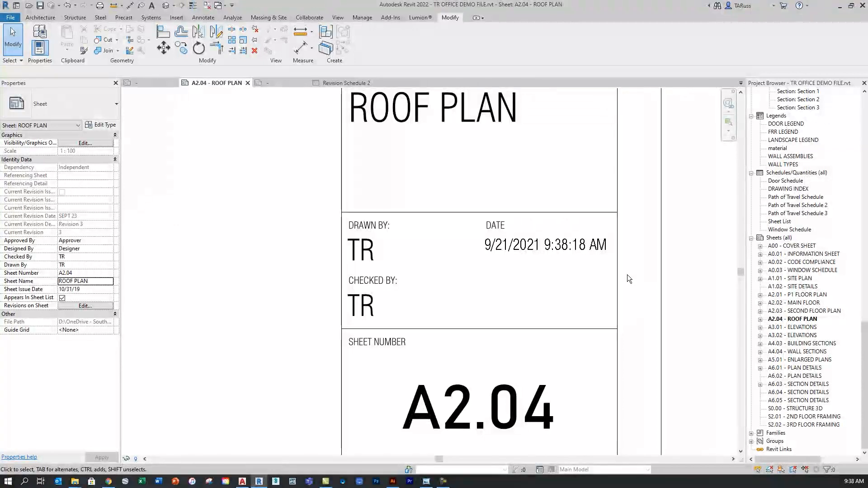
scroll(570, 264, down, 3)
scroll(571, 256, up, 2)
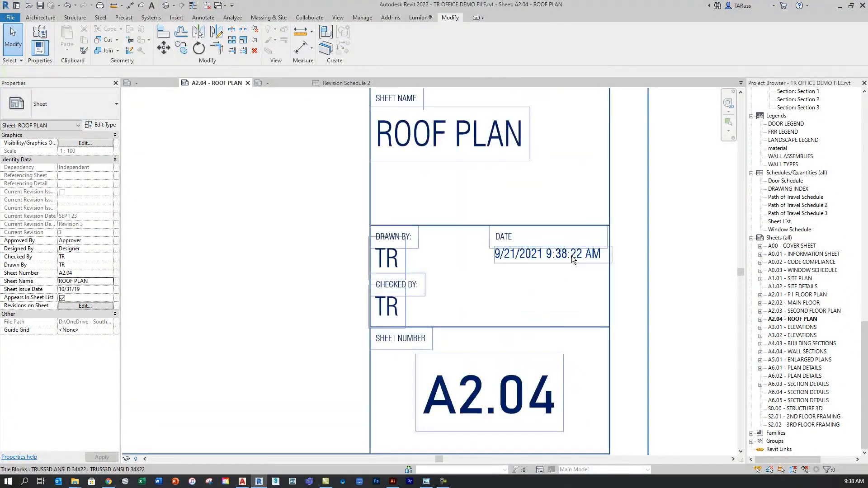
scroll(516, 255, down, 4)
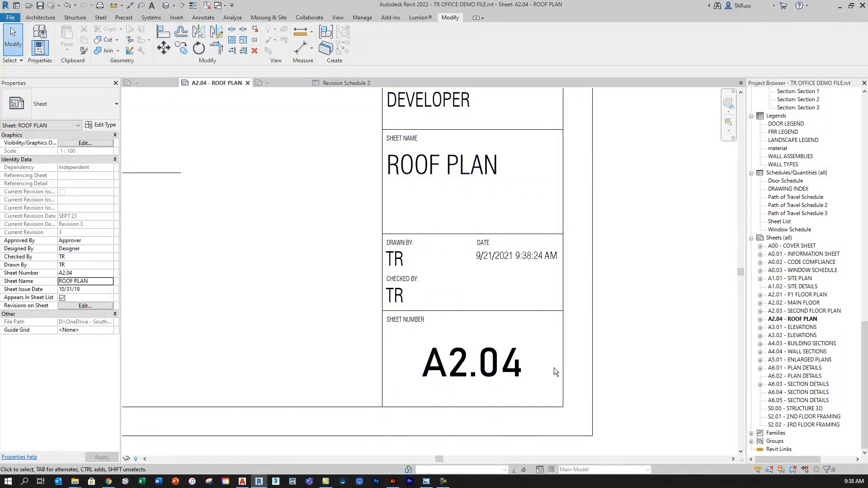
scroll(609, 350, down, 5)
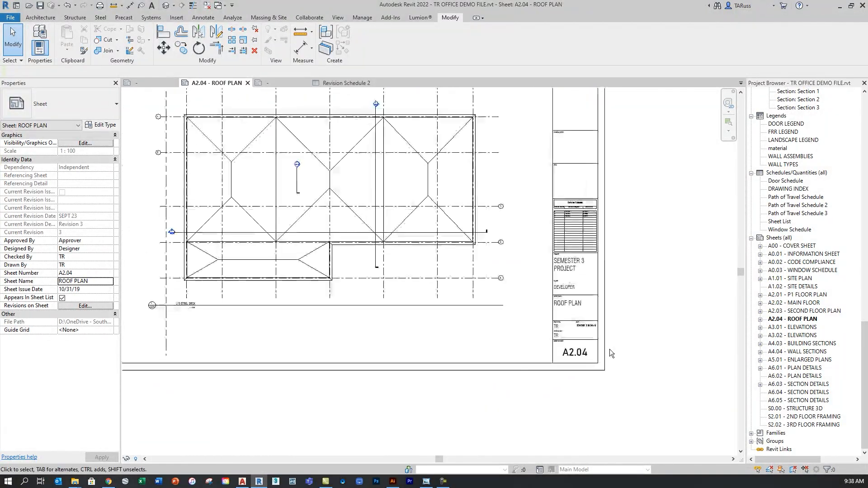
scroll(268, 352, up, 6)
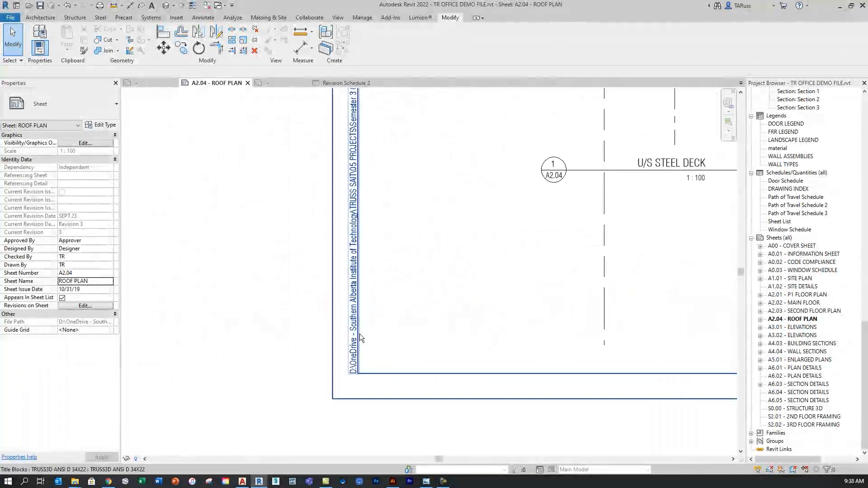
Step: Select the title block on the A2.04 sheet and examine its editable sheet name and sheet number properties against the title column's labels
scroll(393, 348, down, 5)
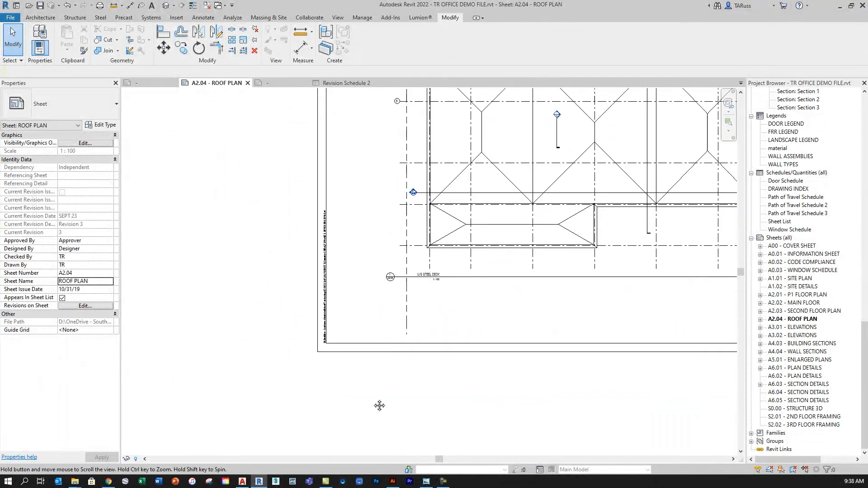
scroll(362, 382, down, 2)
scroll(649, 369, up, 5)
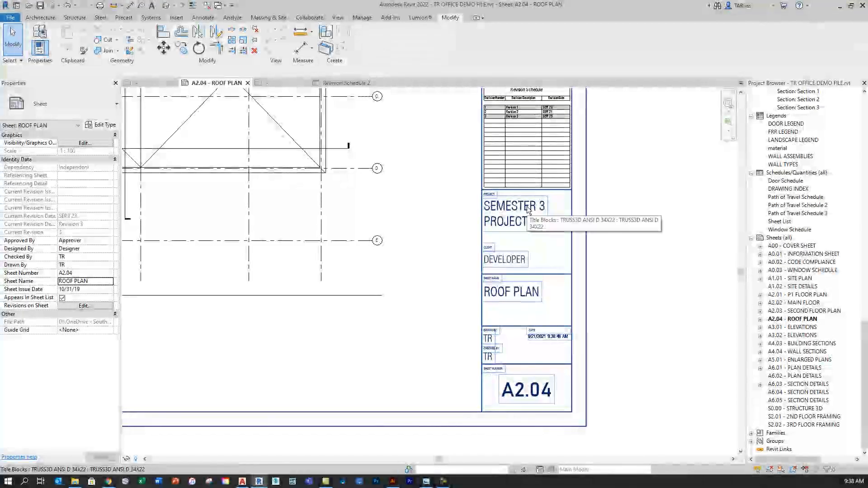
click(527, 207)
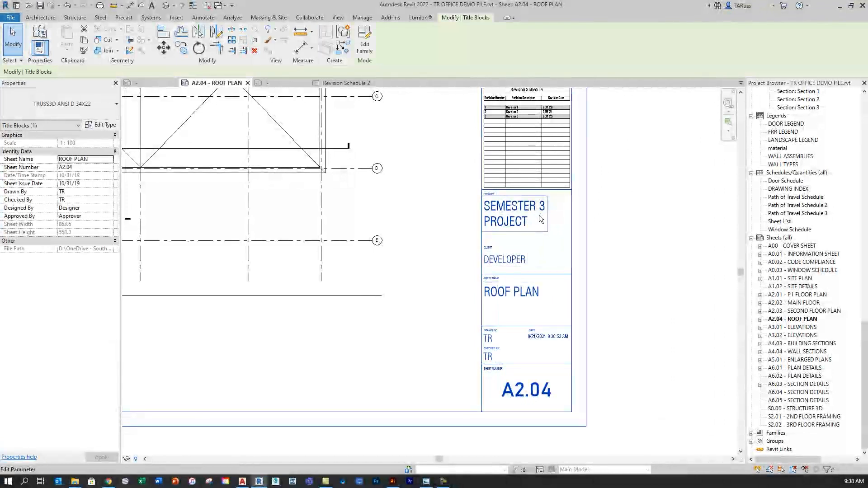
click(91, 159)
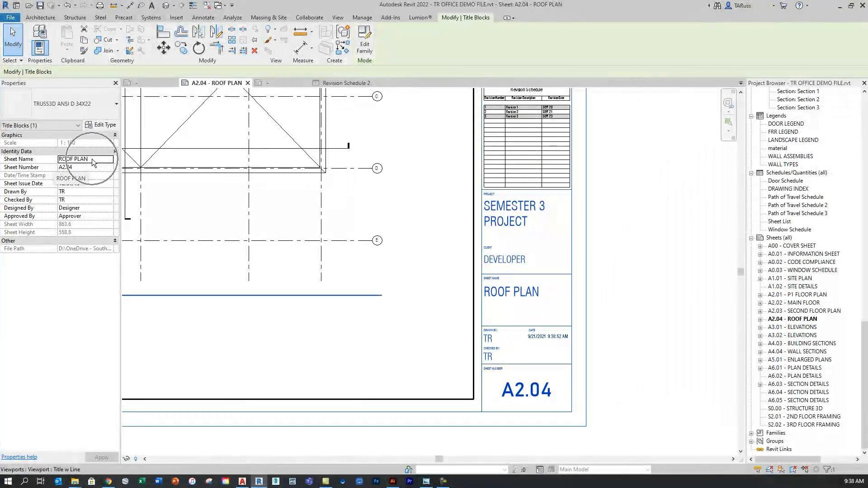
click(91, 167)
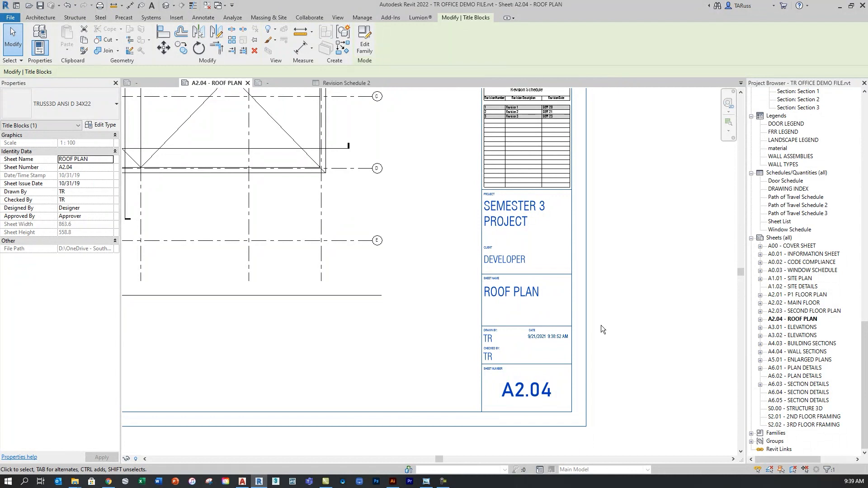
middle_click(639, 327)
middle_click(639, 327)
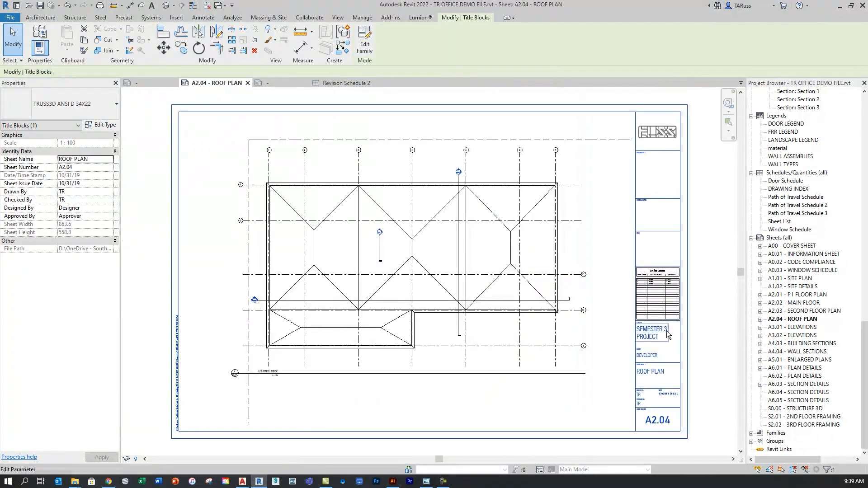